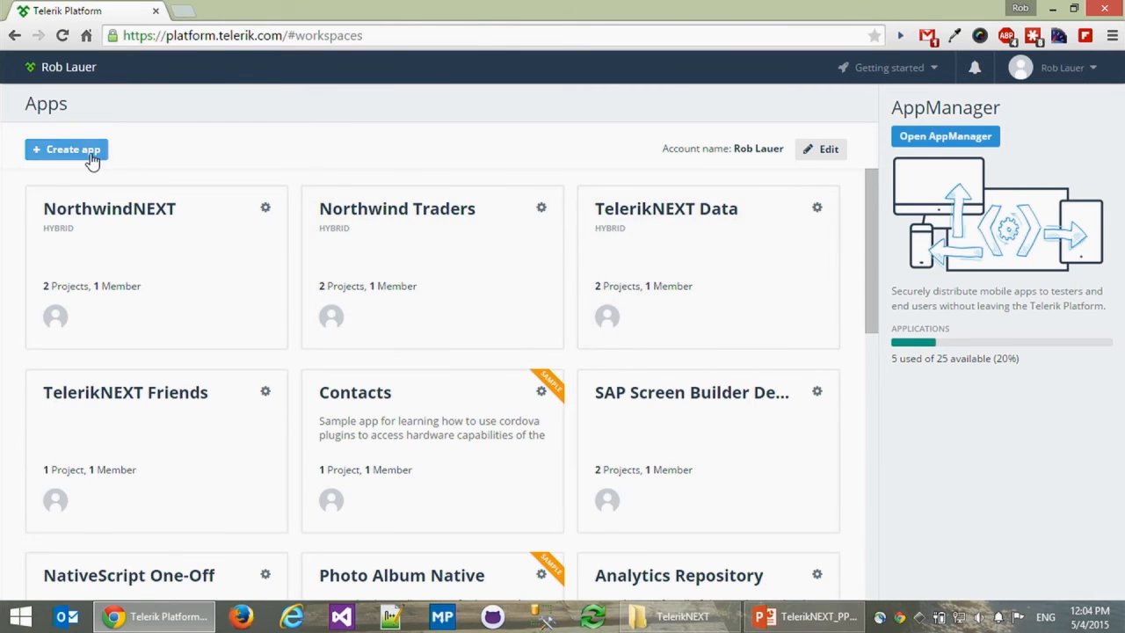
Start a new hybrid app based on a blank app with Screen Builder
click(61, 151)
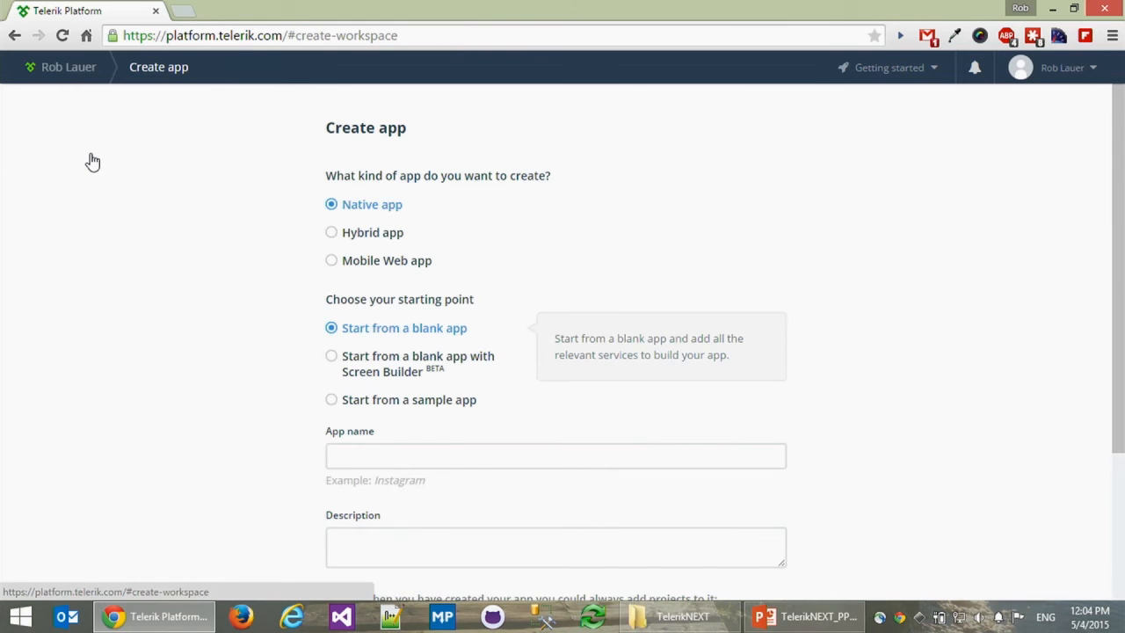
click(383, 243)
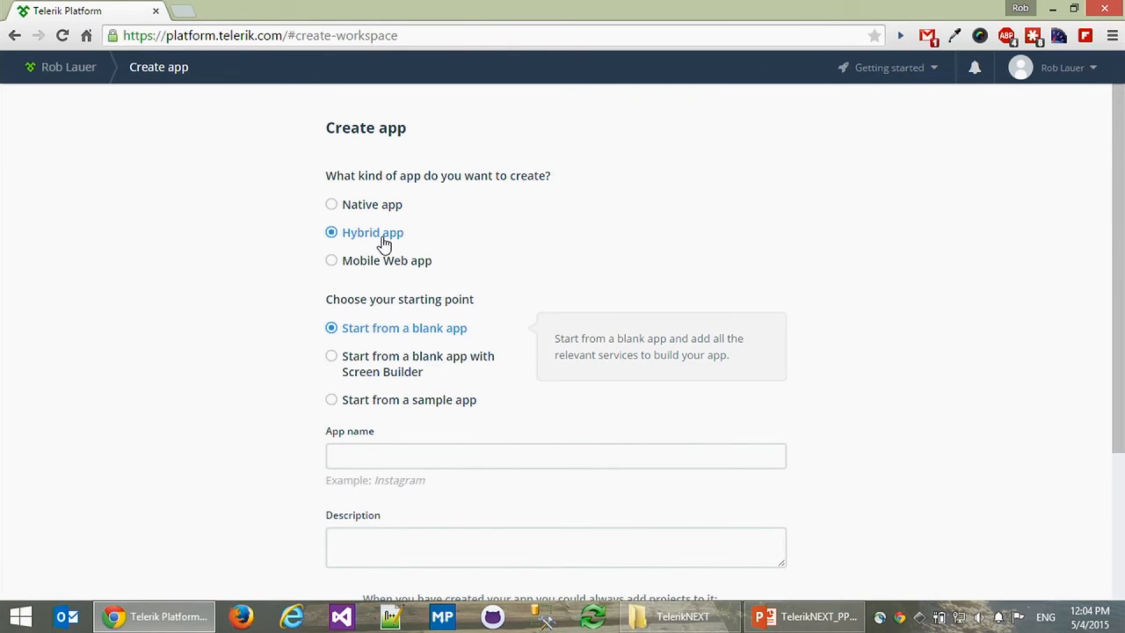
click(410, 362)
scroll(789, 400, down, 4)
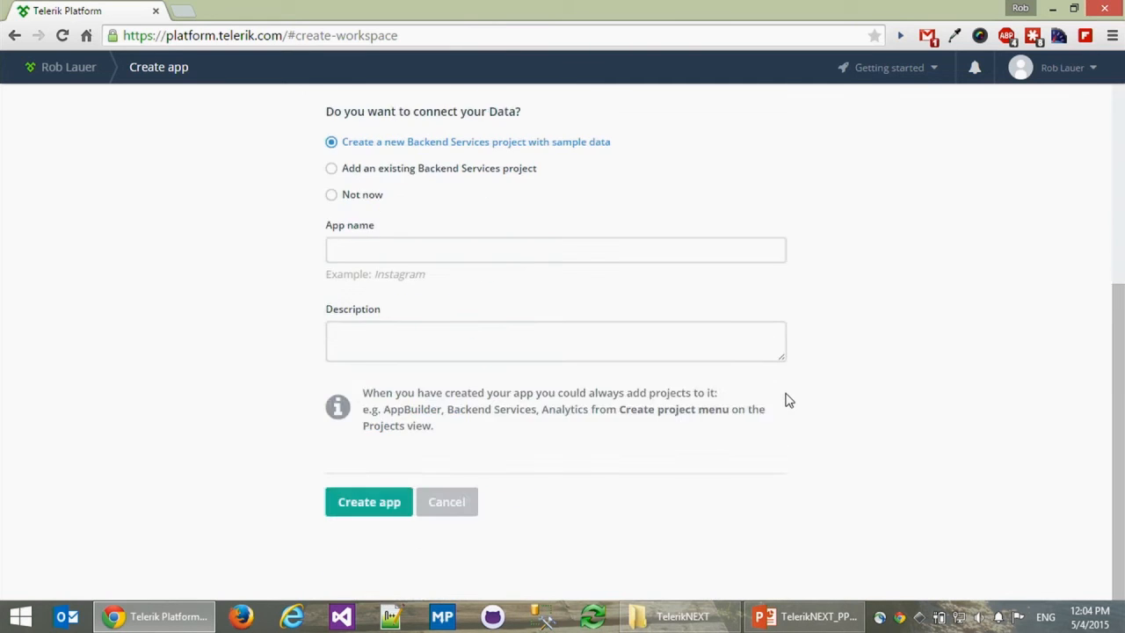
scroll(788, 400, up, 3)
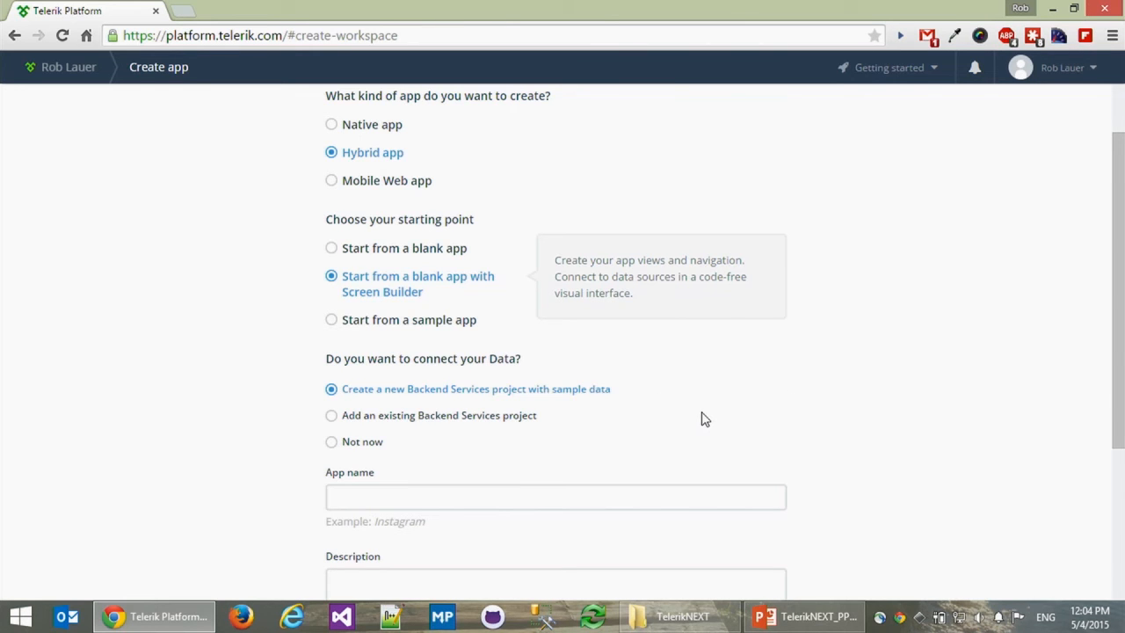
Name the app TelerikNEXT Demo and create it with a new Backend Services project containing sample data
click(464, 499)
text(TelerikNEXT Demo)
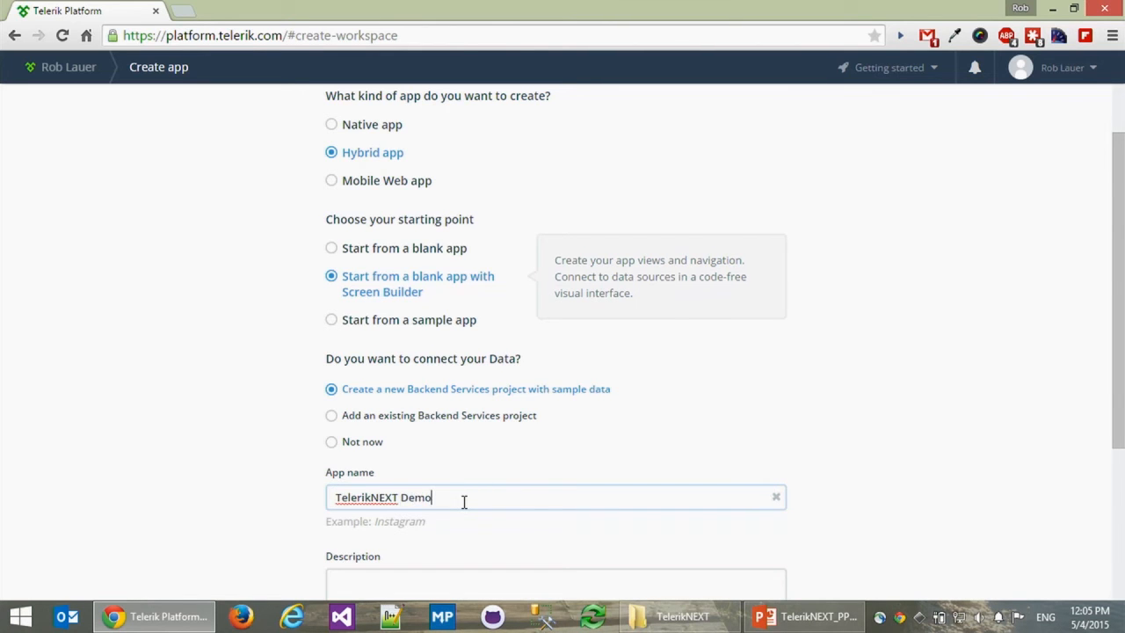
scroll(840, 404, down, 3)
click(373, 503)
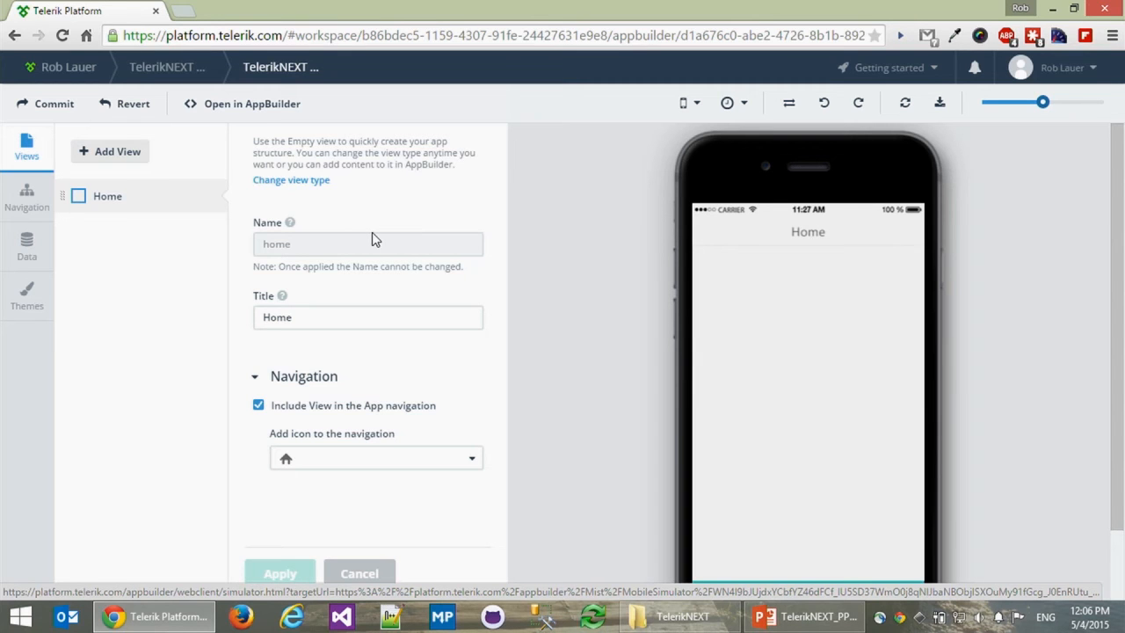
Set the Home view's title to Home5 and apply the change
click(330, 322)
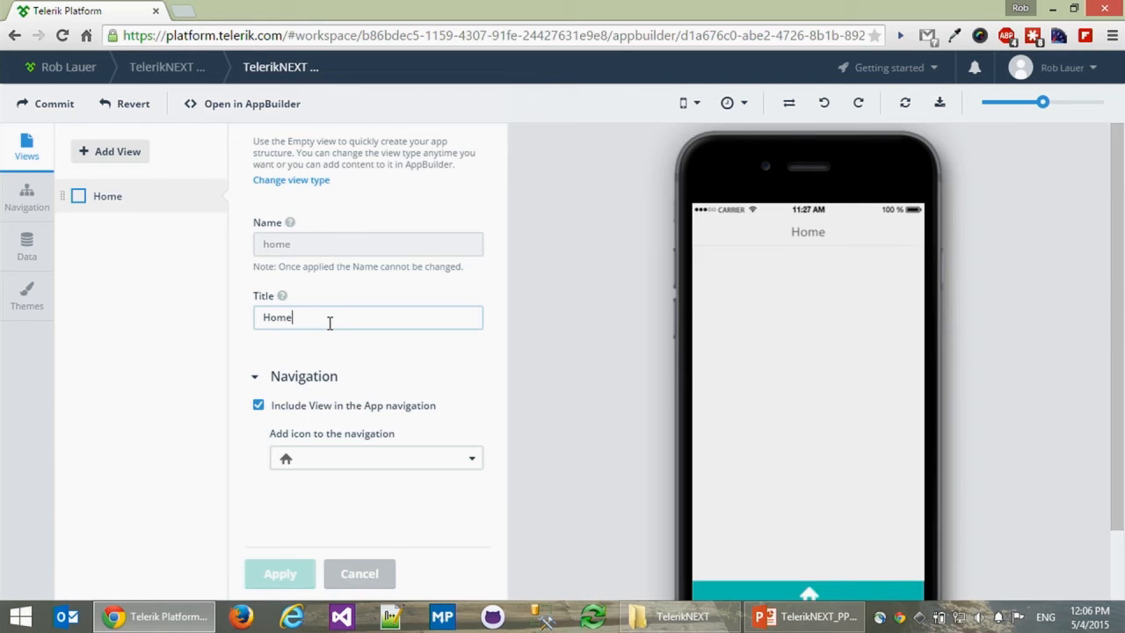
text(5)
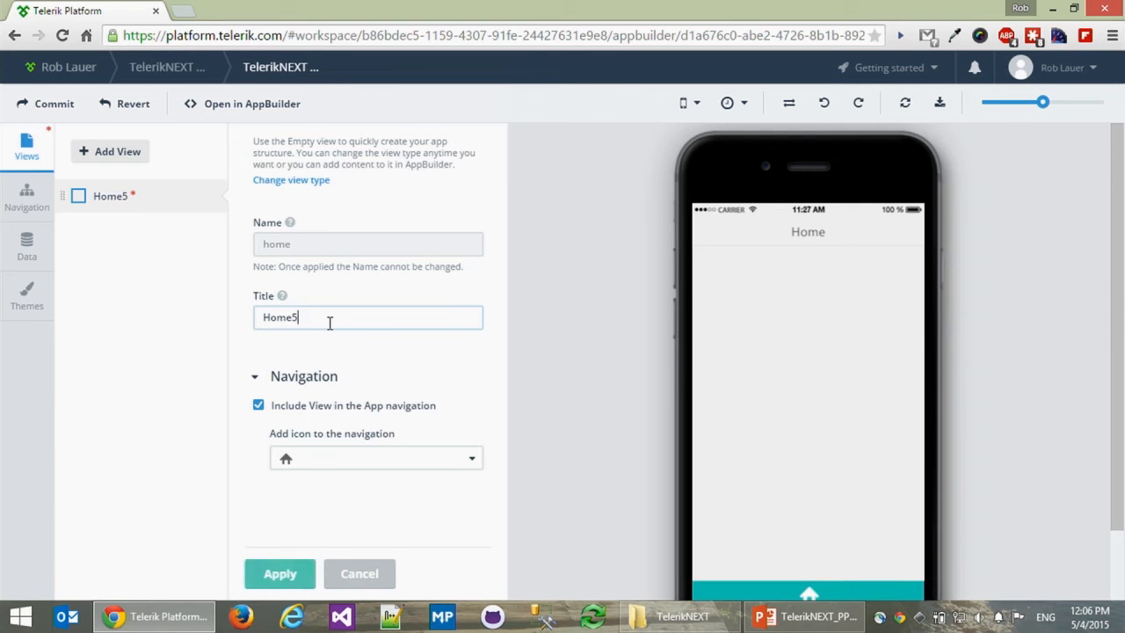
click(274, 574)
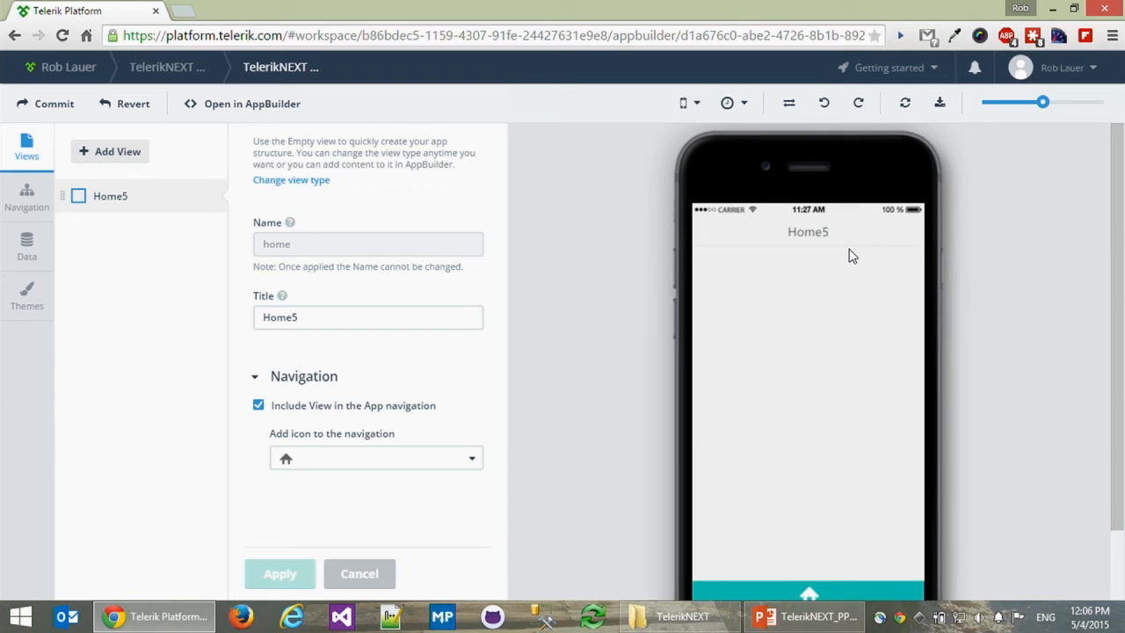
Change the Home5 view's type to Sign In, exclude it from the app navigation and apply the settings
click(300, 181)
click(353, 252)
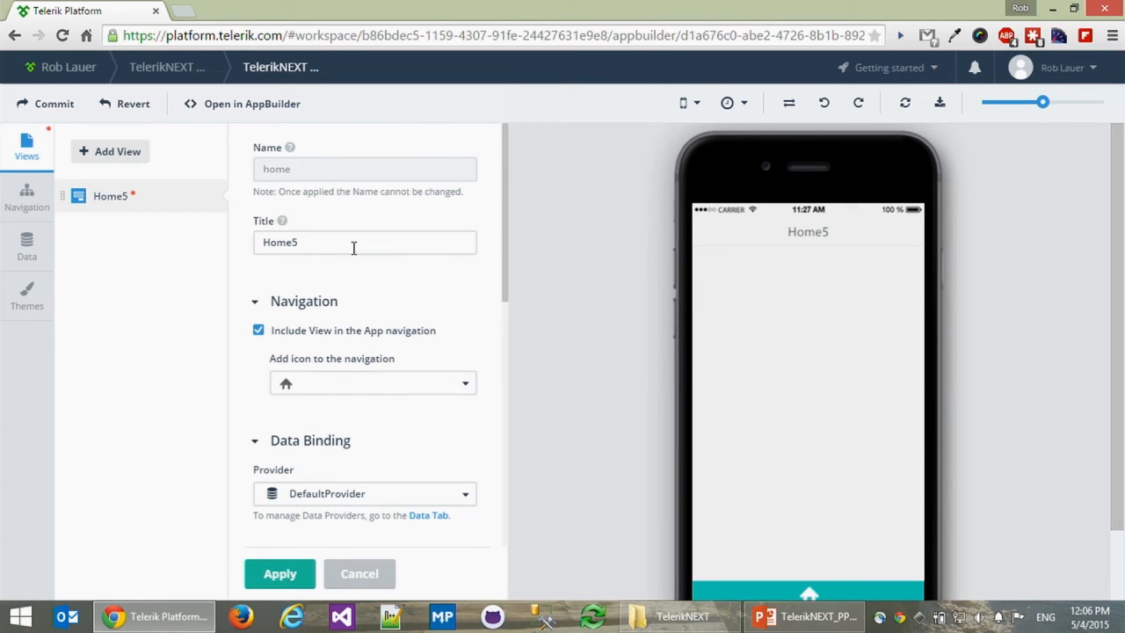
click(402, 342)
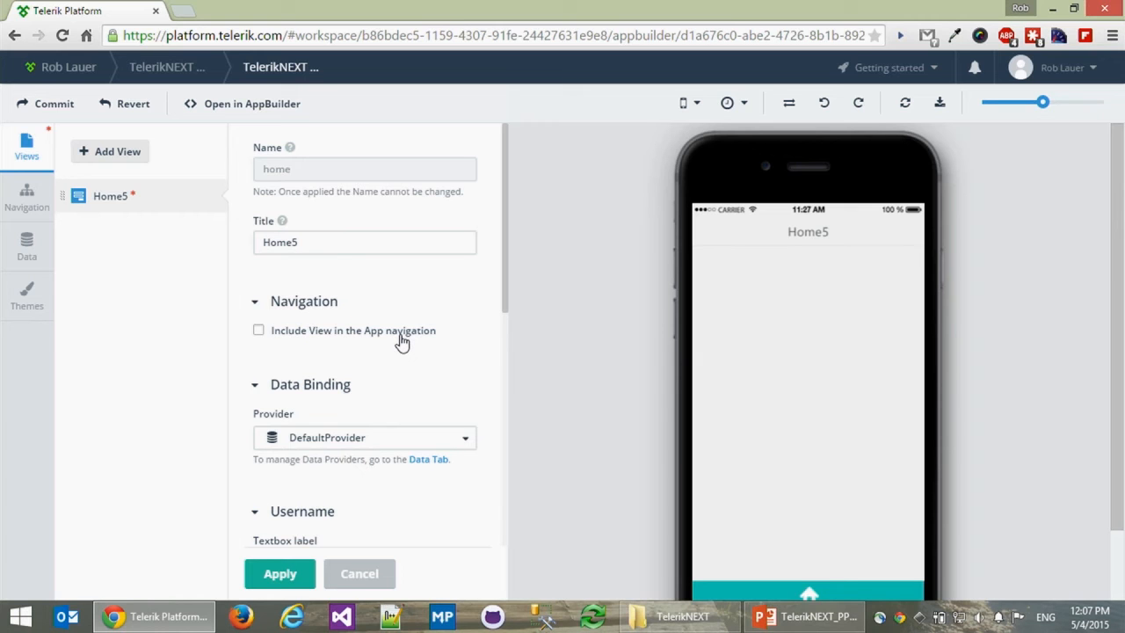
drag(507, 300, 489, 435)
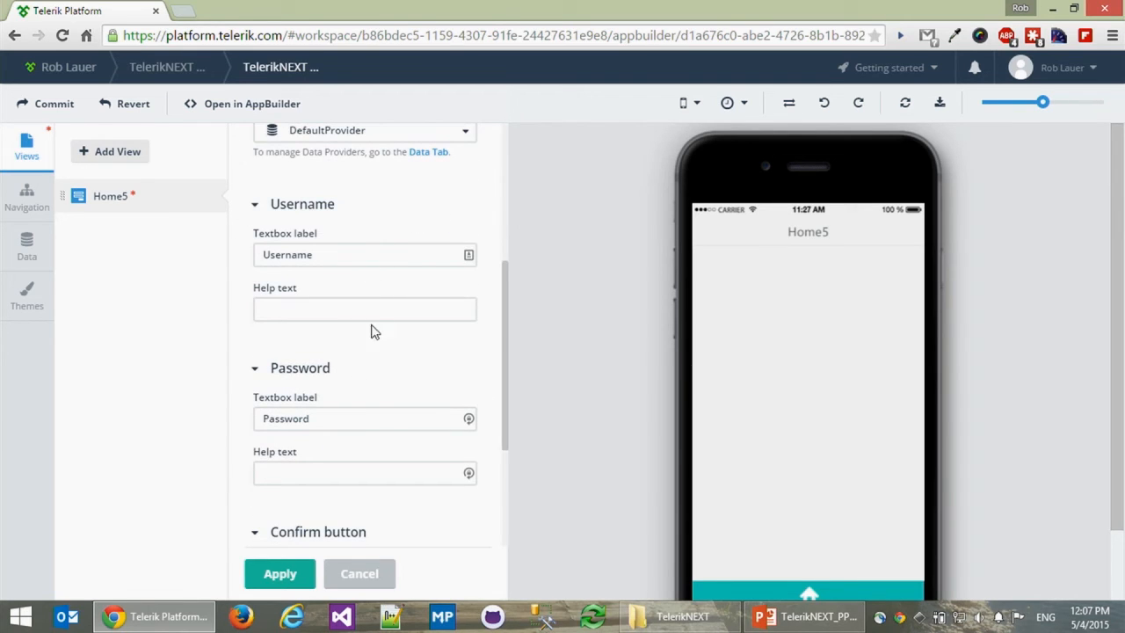
drag(506, 345, 500, 454)
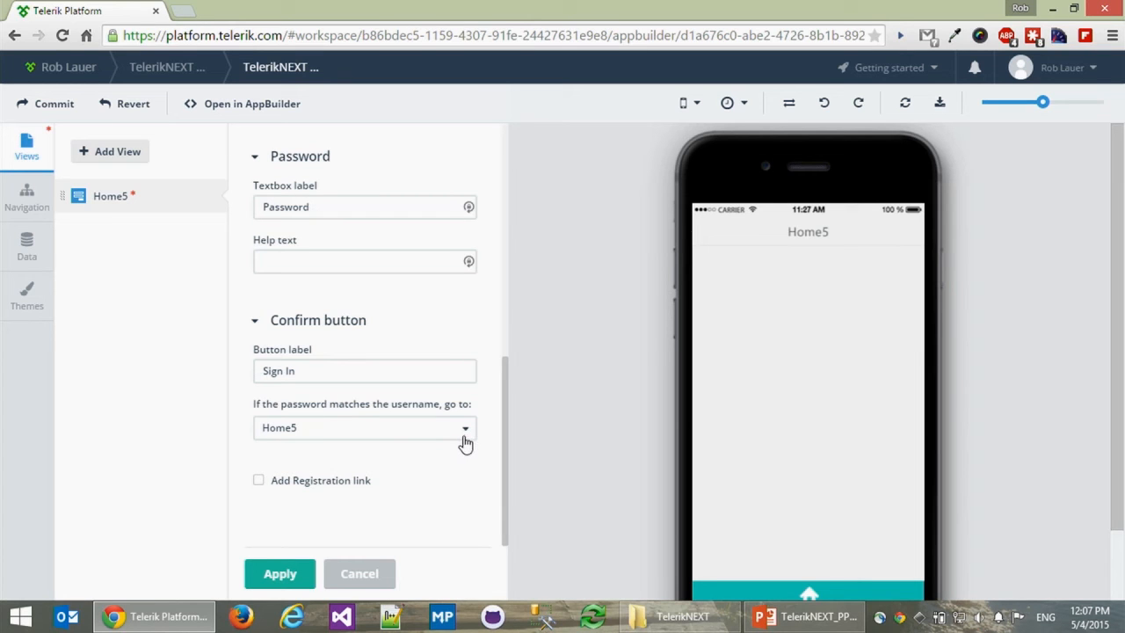
click(273, 574)
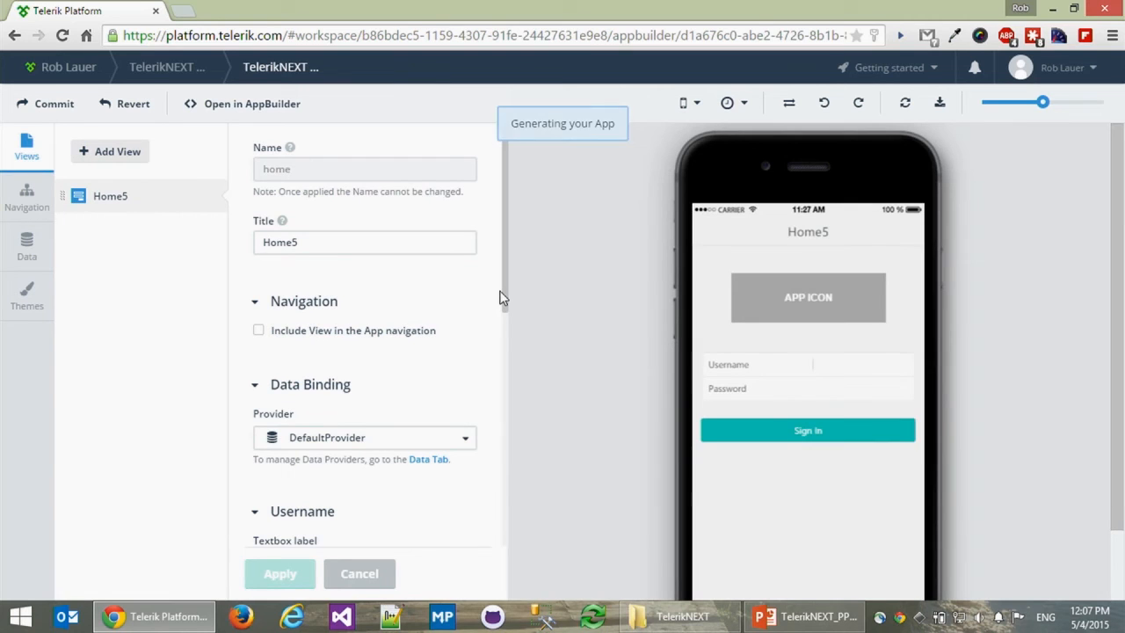
drag(504, 292, 510, 383)
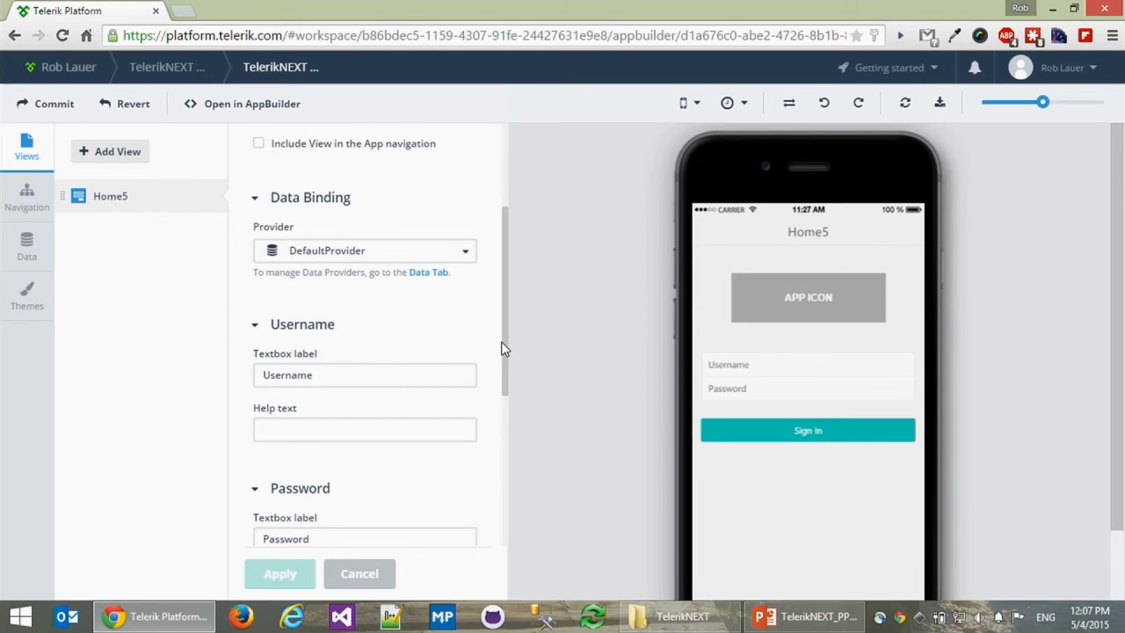
drag(503, 349, 508, 336)
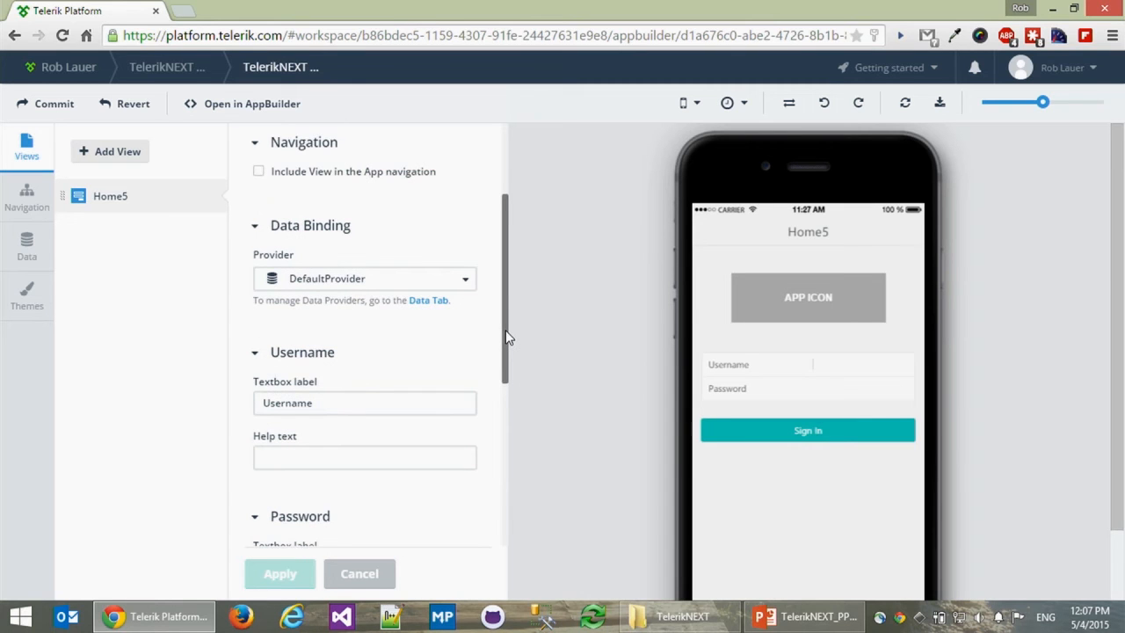
drag(507, 338, 505, 312)
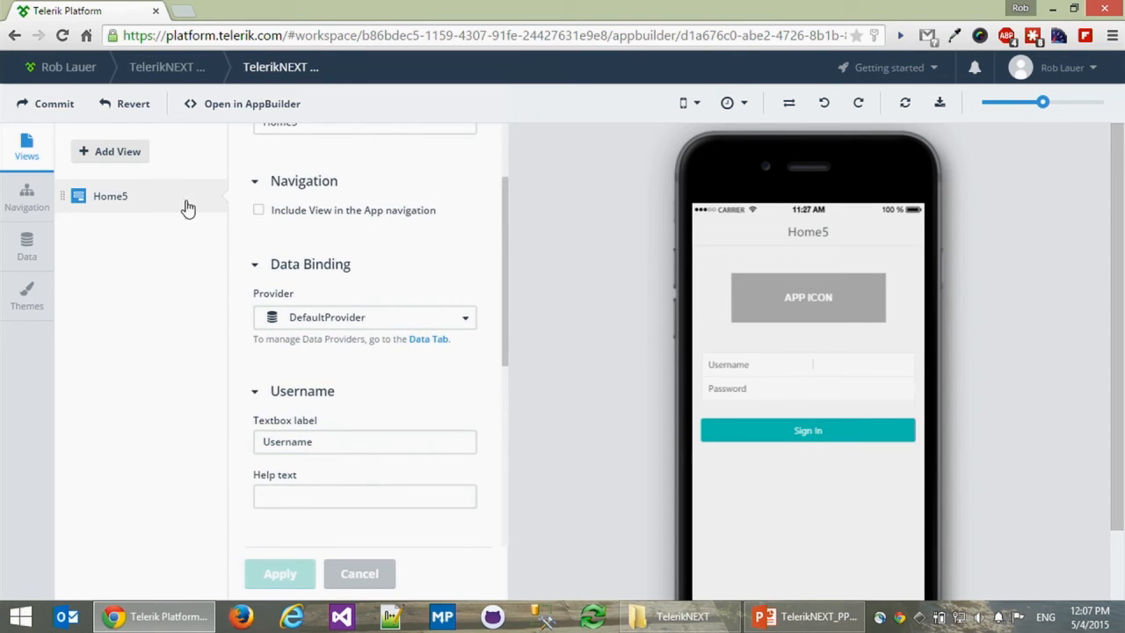
Add a Register view and exclude it from the app navigation
click(137, 154)
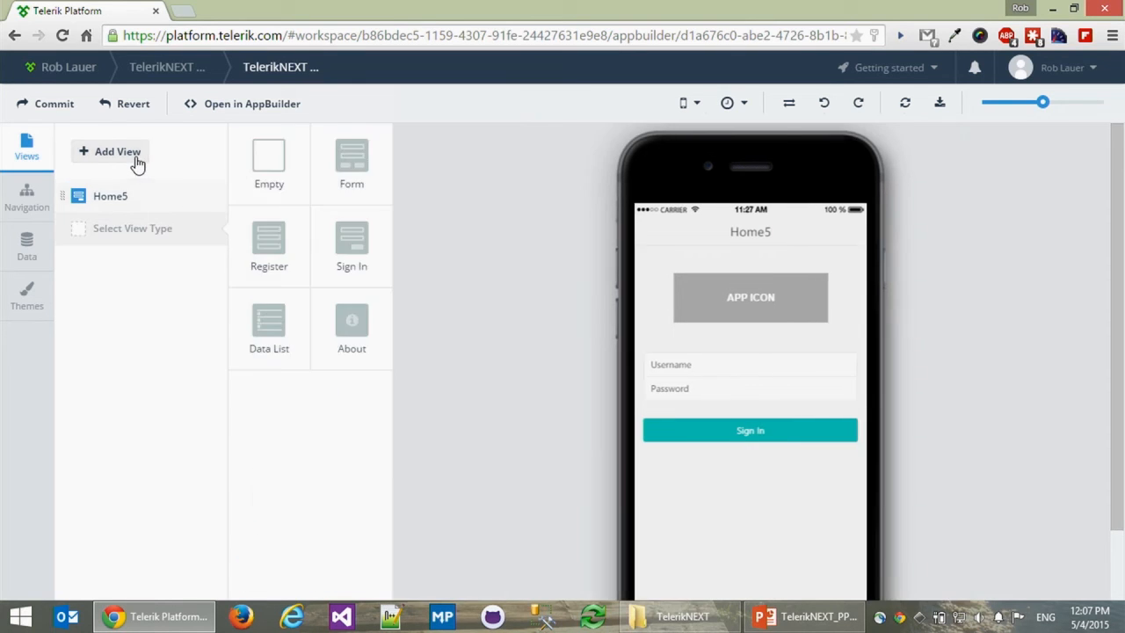
click(266, 250)
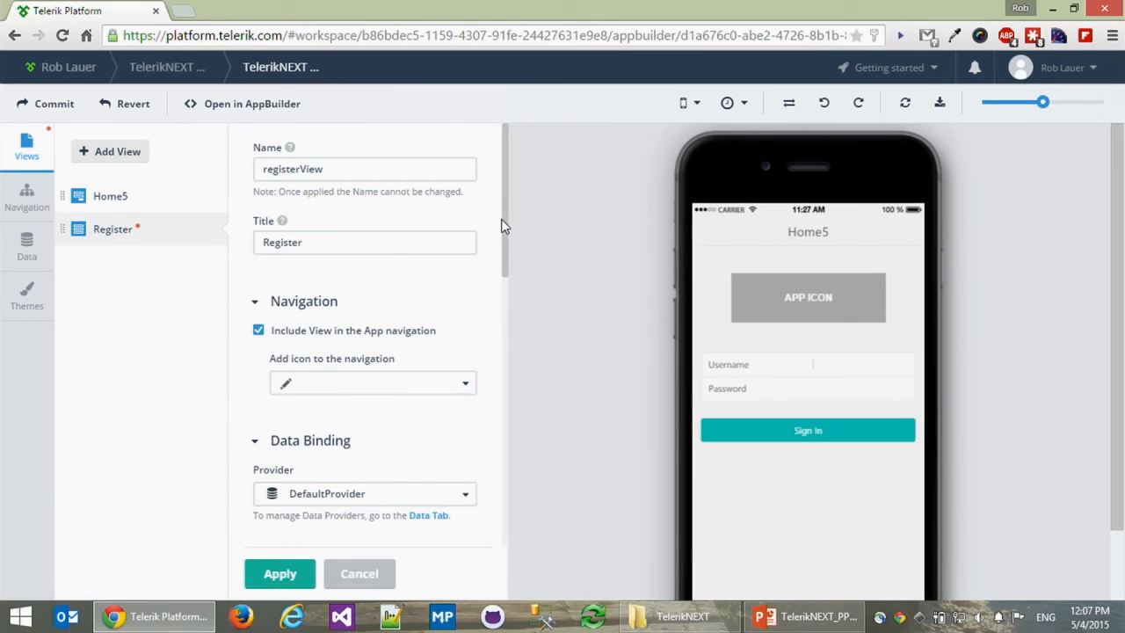
drag(502, 226, 500, 276)
click(409, 196)
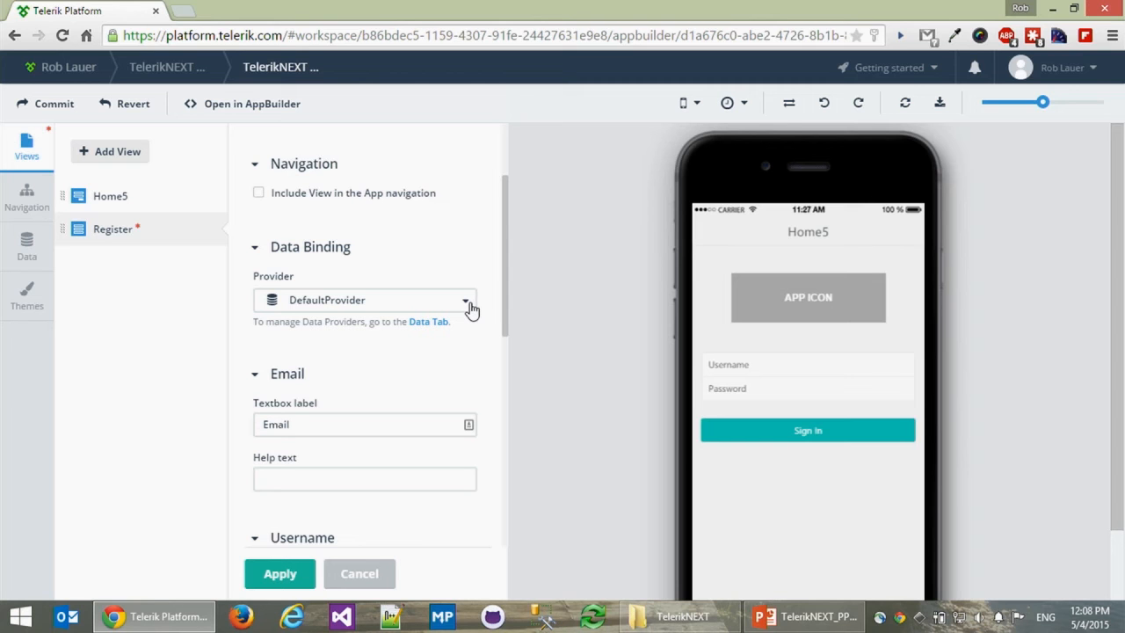
Add a Sign In link to the Register view, leaving Home5 as the target after successful registration, and apply the settings
drag(507, 301, 506, 521)
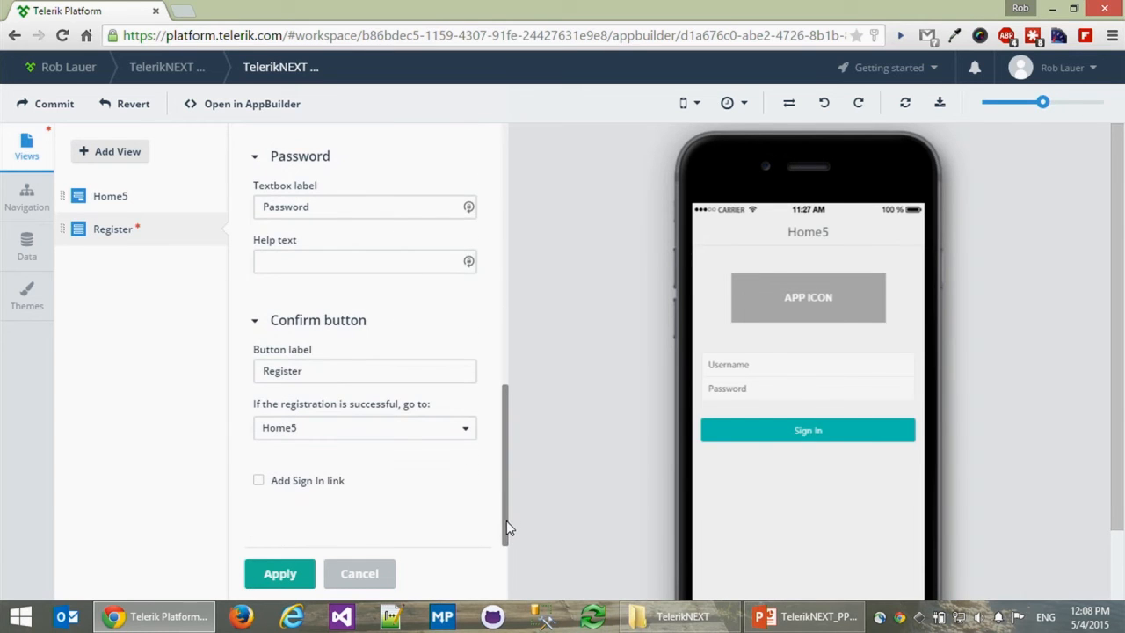
click(467, 436)
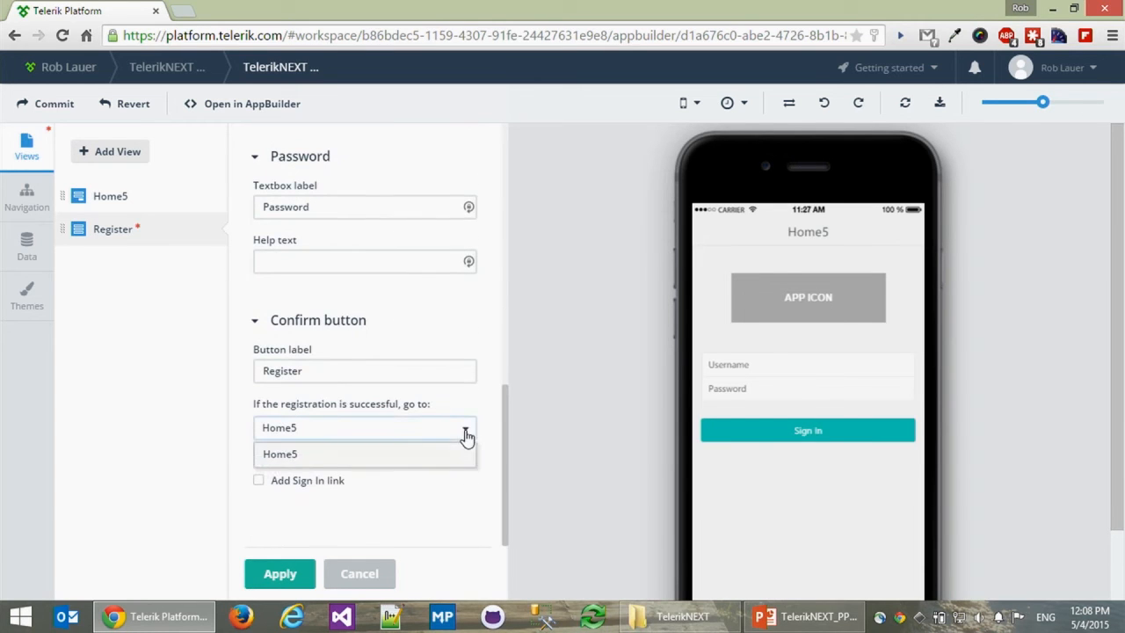
click(467, 436)
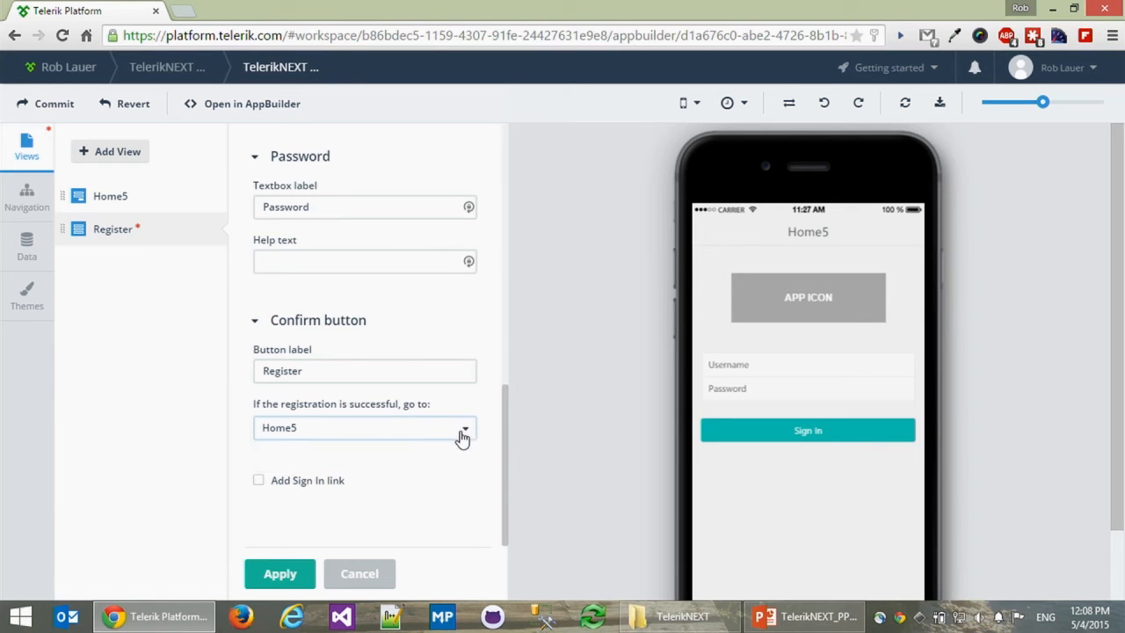
click(322, 489)
drag(509, 456, 503, 519)
click(270, 582)
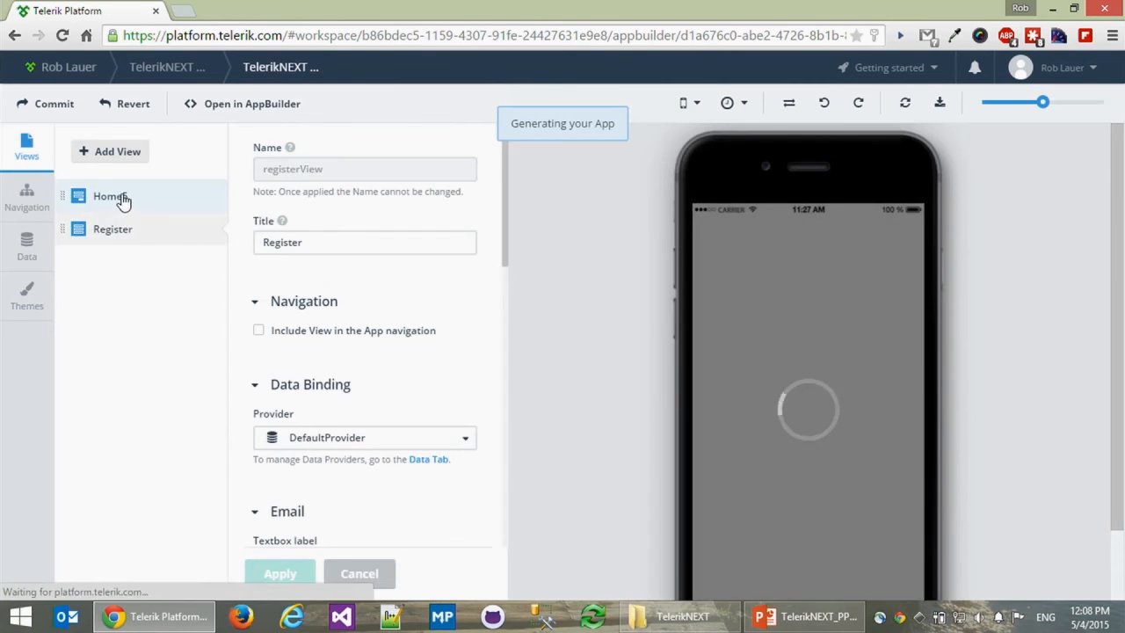
Change the Home5 view's title to Sign In and apply the change
click(125, 198)
click(382, 243)
double_click(256, 241)
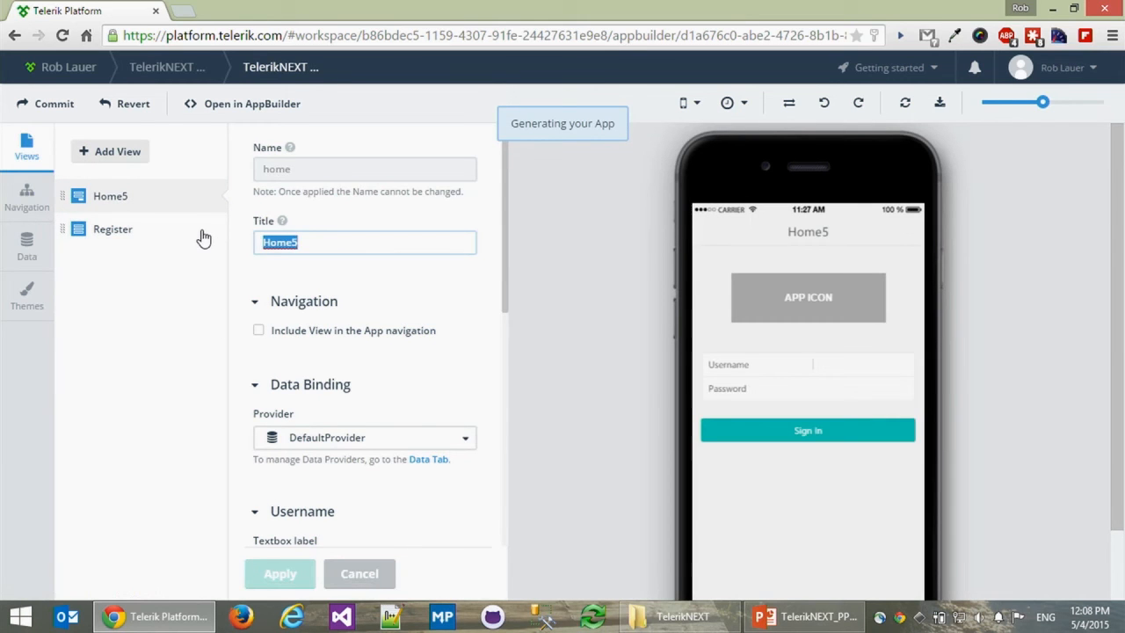
text(Sign In)
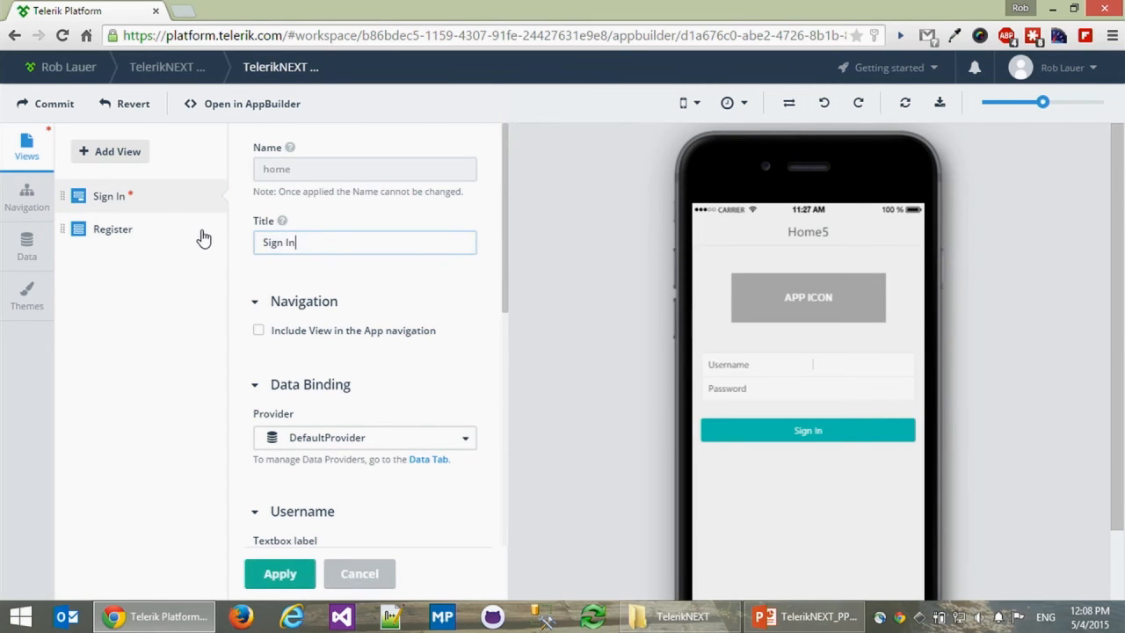
click(299, 582)
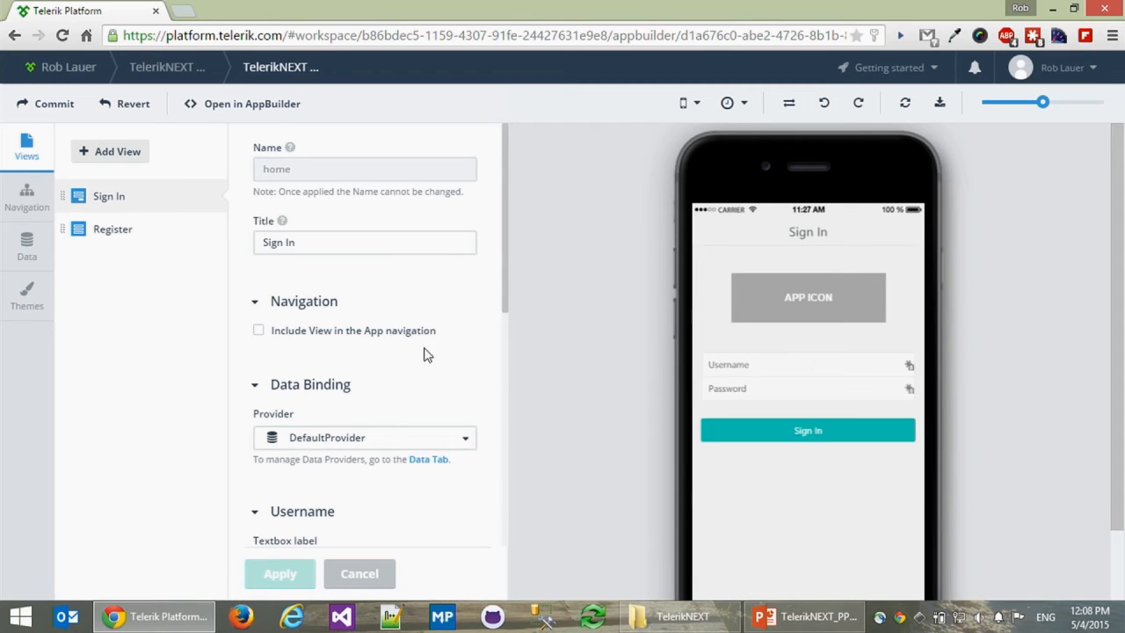
Add a Data List view and bind it to the Activities content type of DefaultProvider
drag(504, 302, 491, 564)
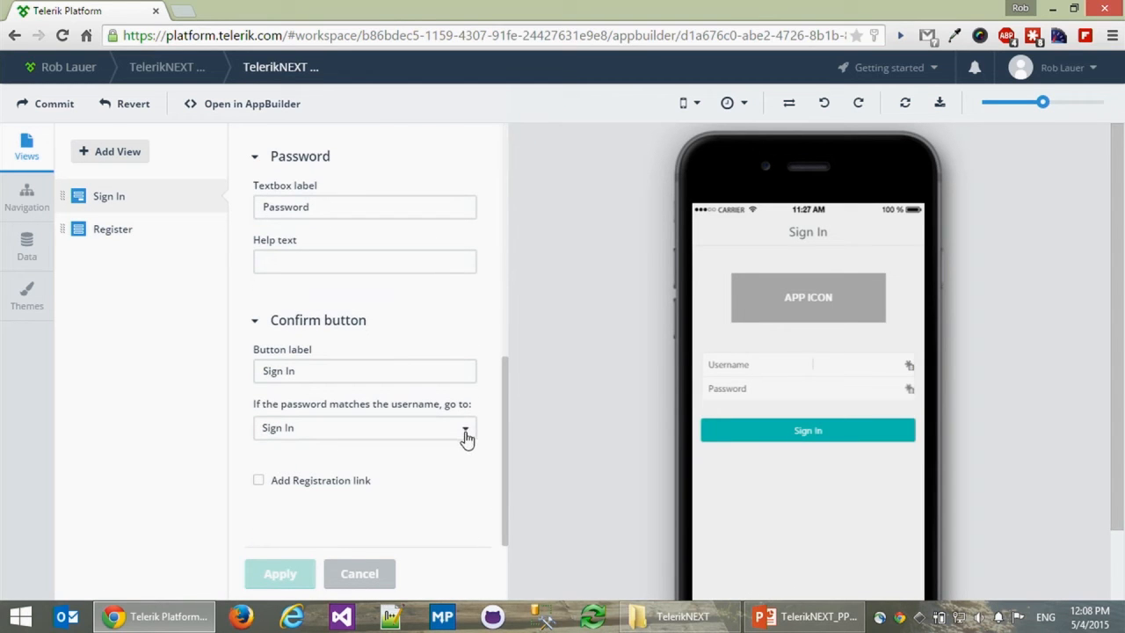
click(123, 153)
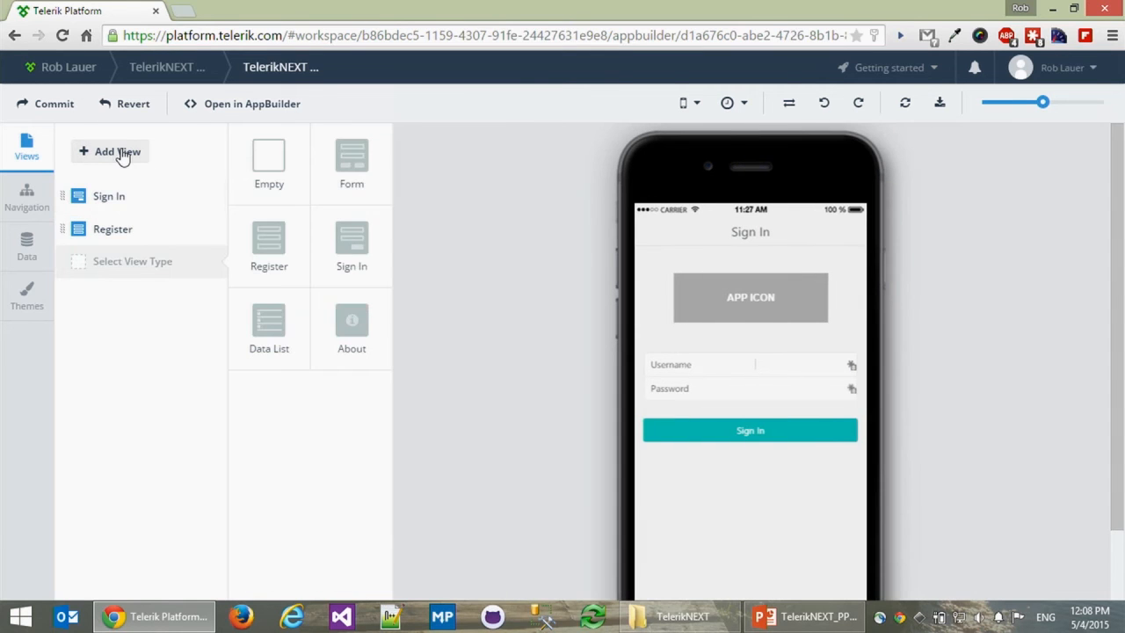
click(280, 324)
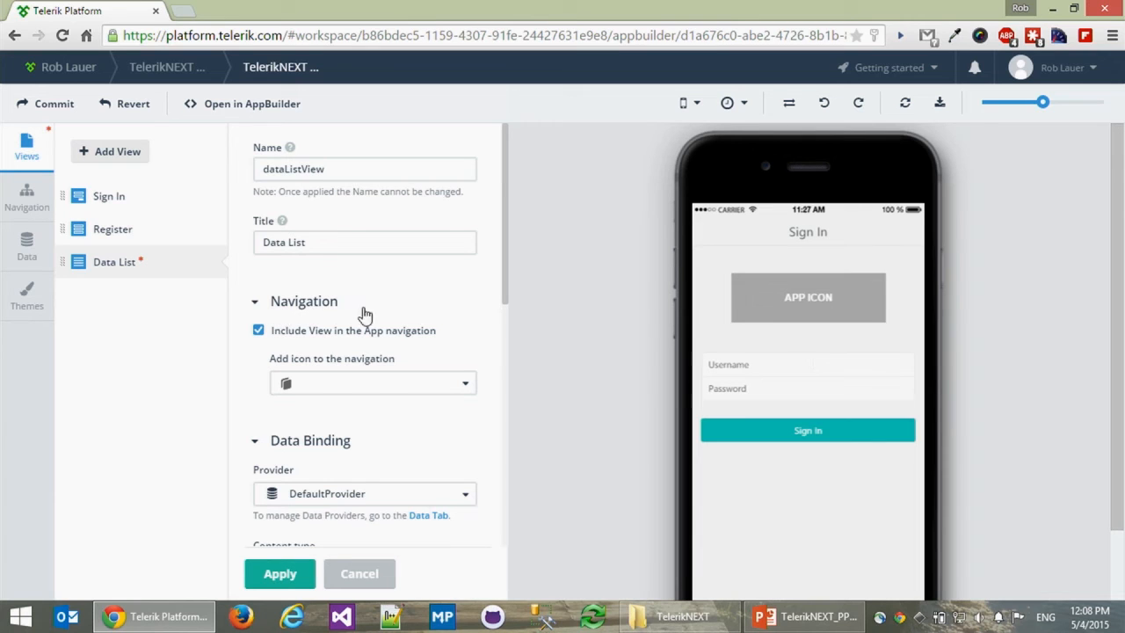
scroll(505, 299, down, 1)
scroll(504, 318, down, 3)
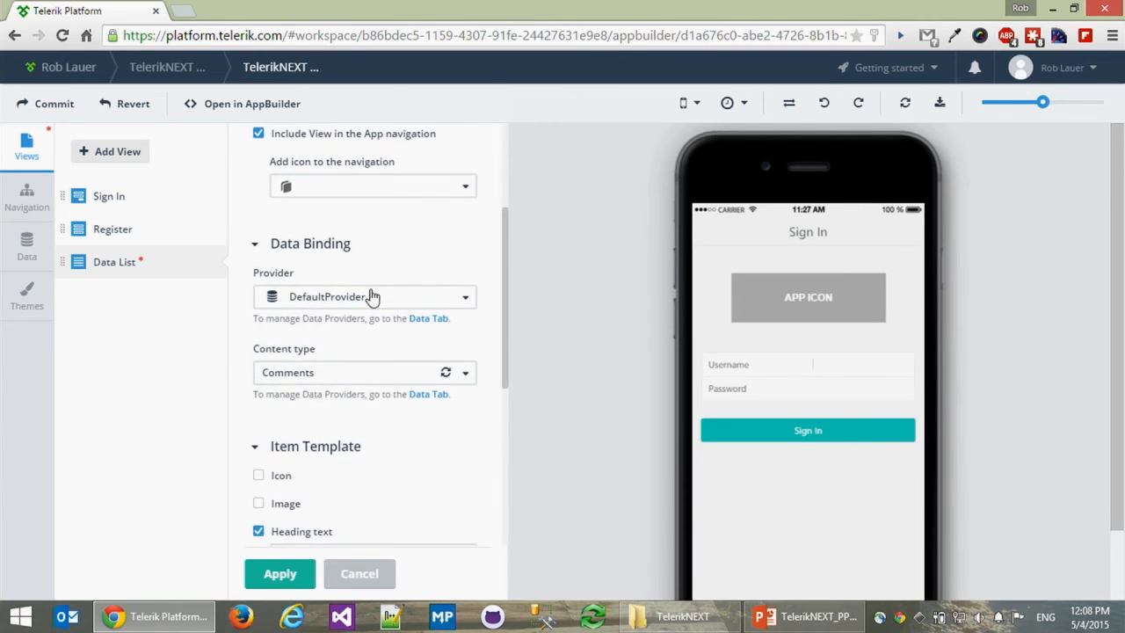
click(467, 379)
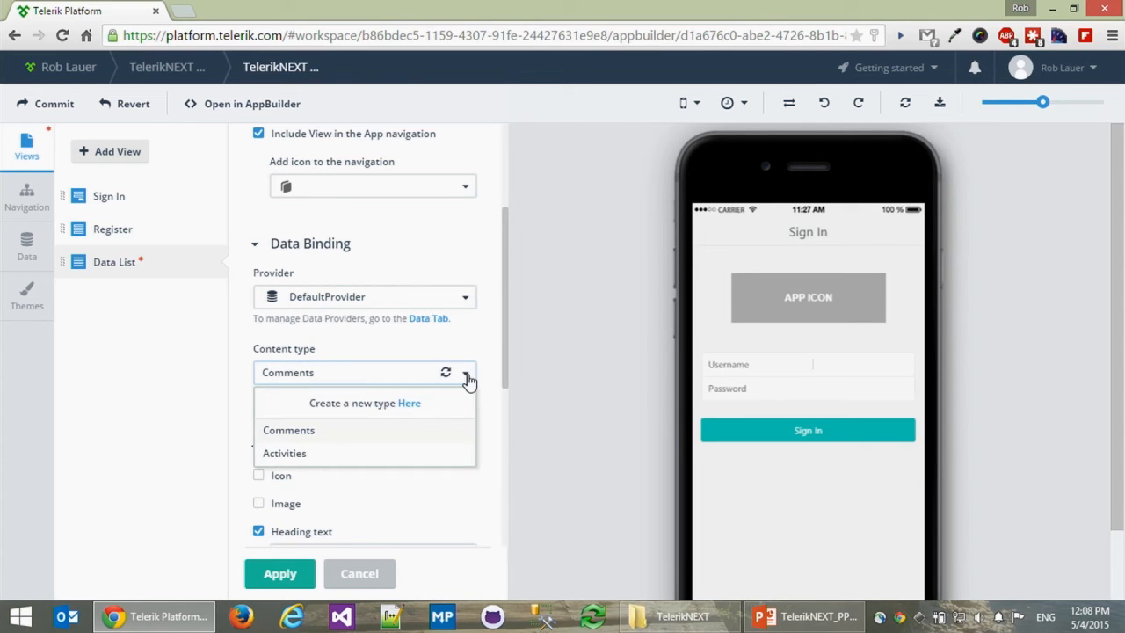
click(304, 454)
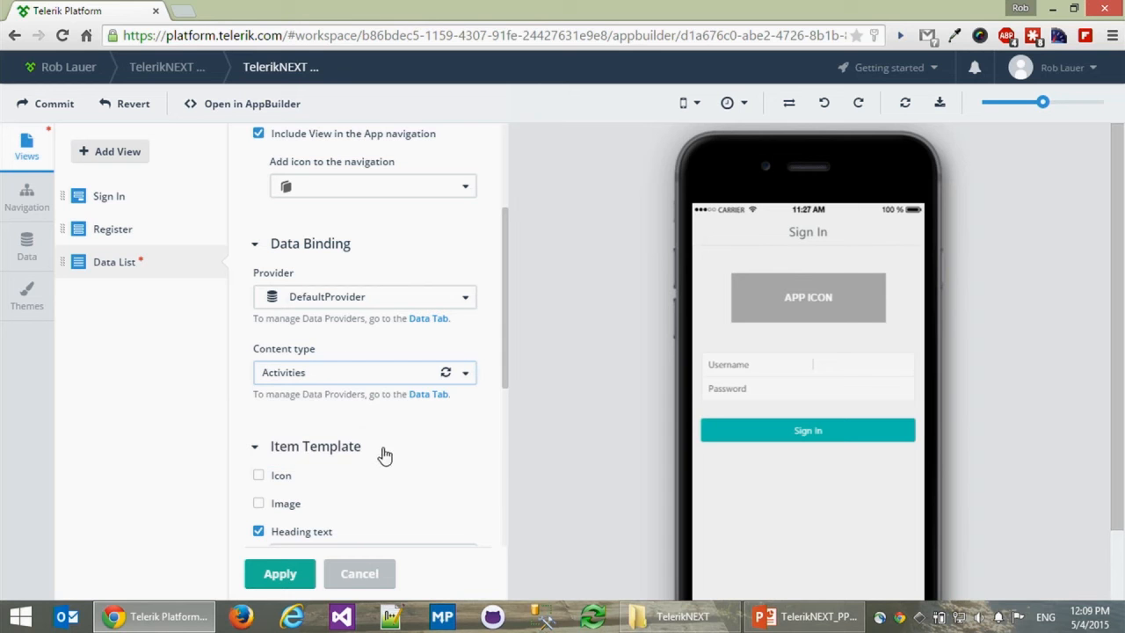
Set the Data List item template to use Picture as the image and Text as the heading, and apply the view
drag(505, 368, 505, 433)
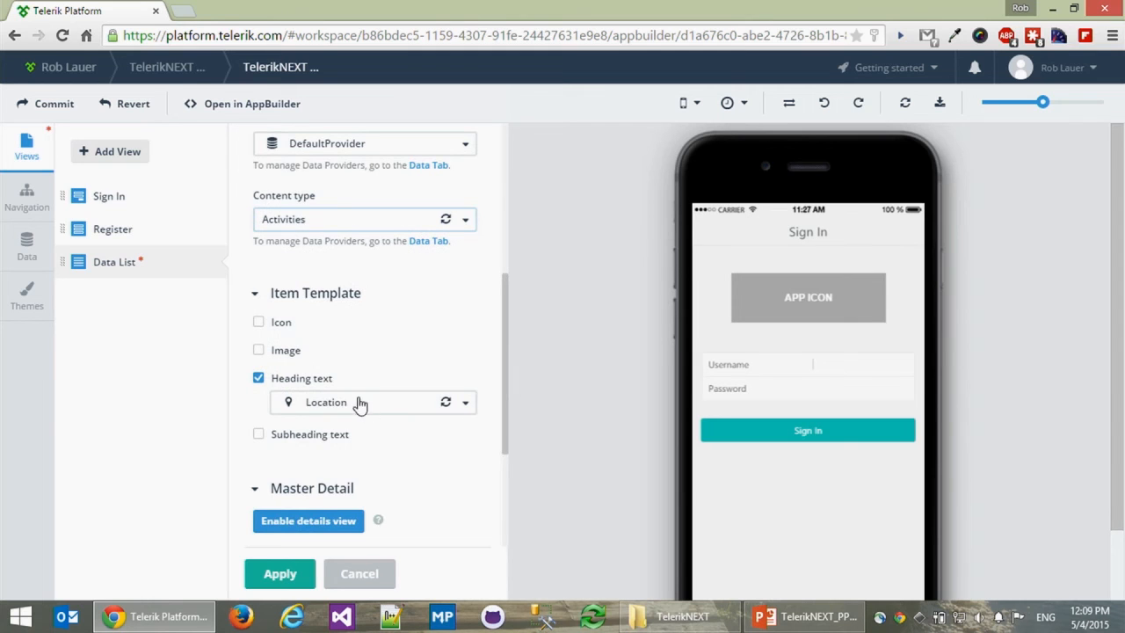
click(286, 353)
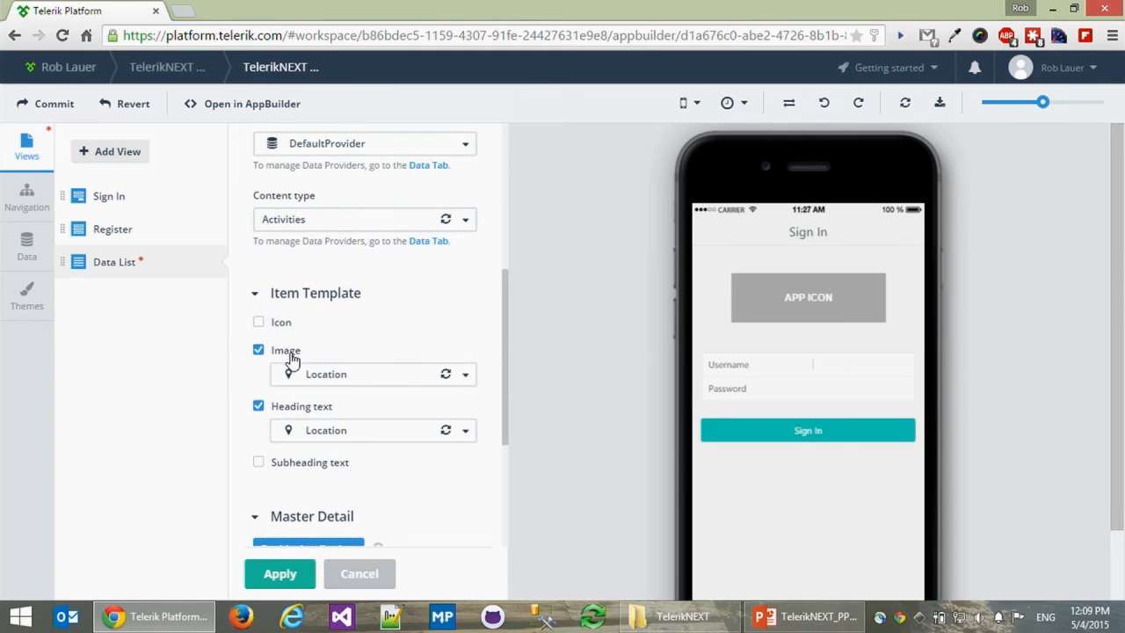
click(466, 378)
click(299, 480)
click(465, 431)
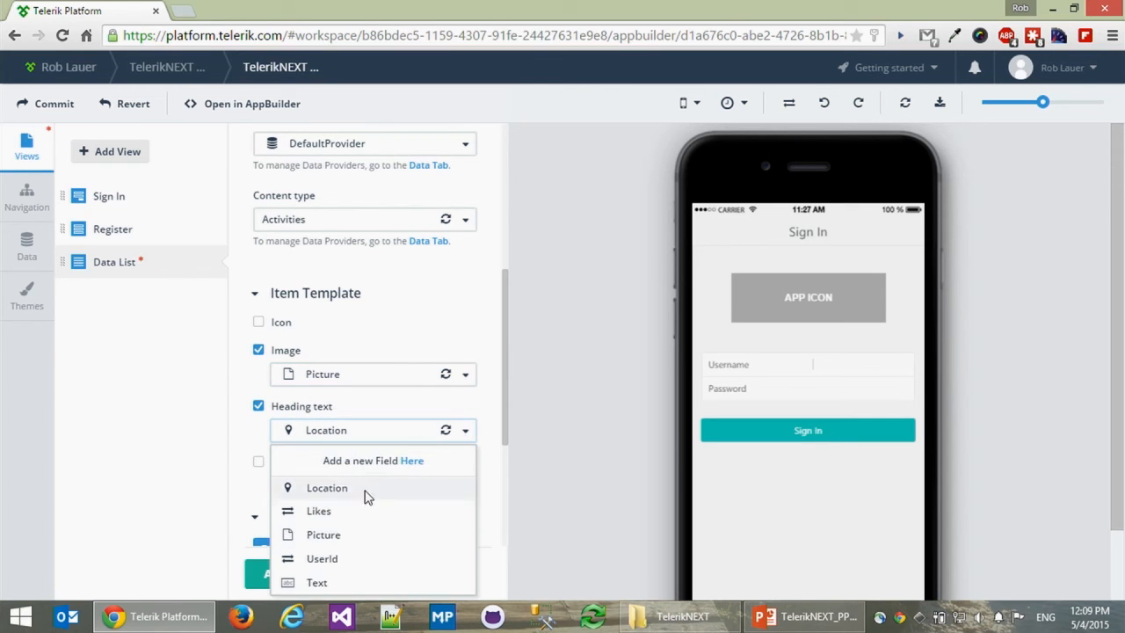
click(317, 583)
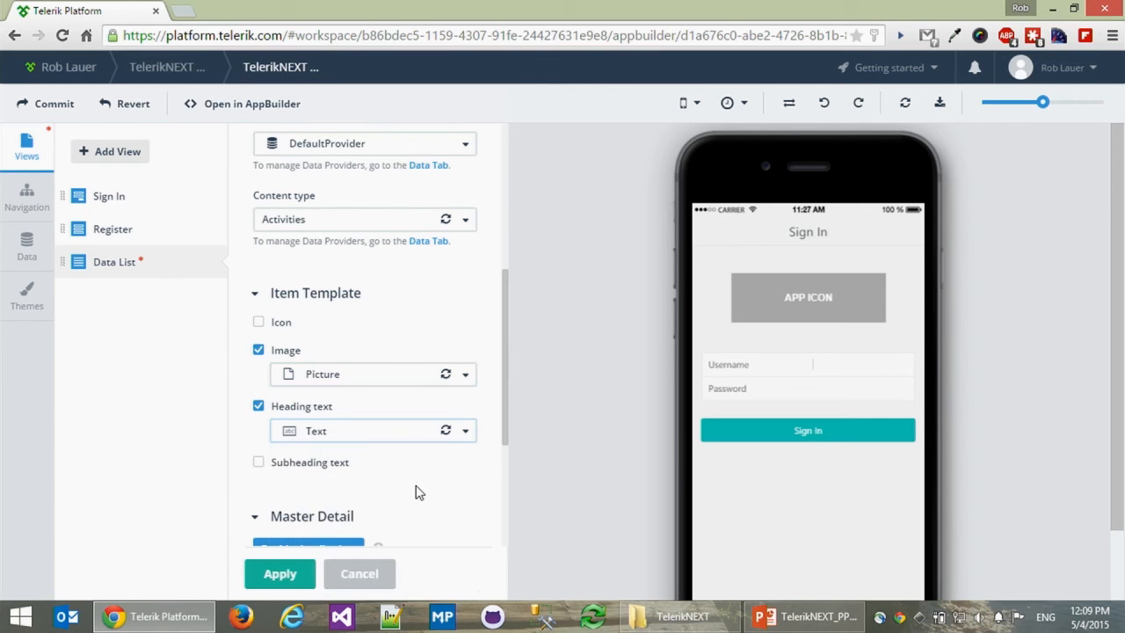
drag(501, 417, 497, 553)
click(497, 463)
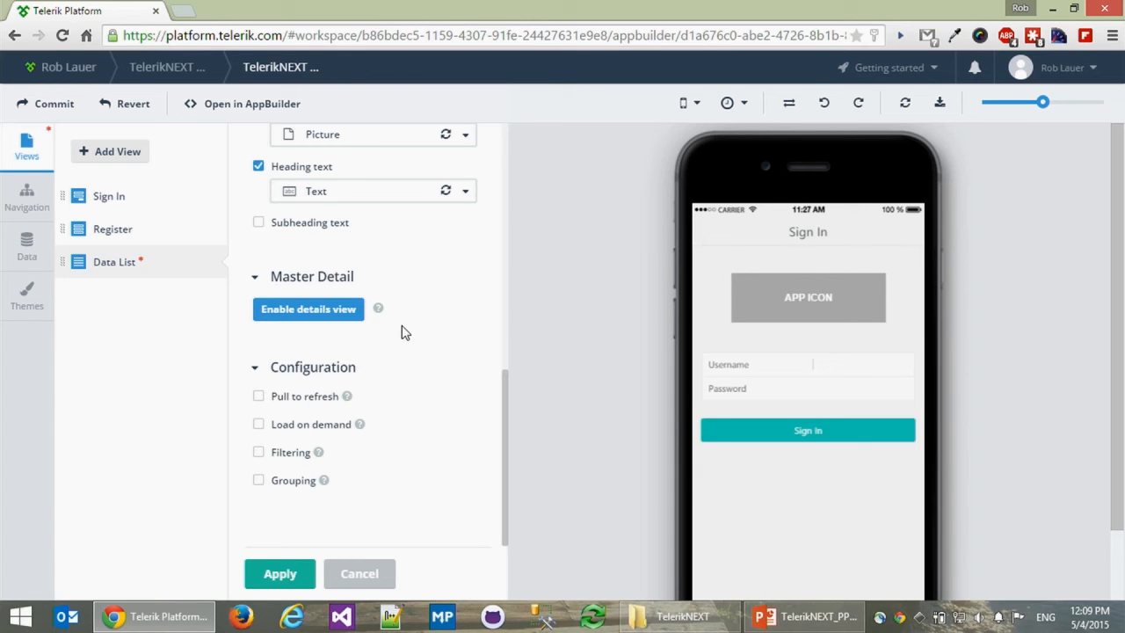
click(279, 574)
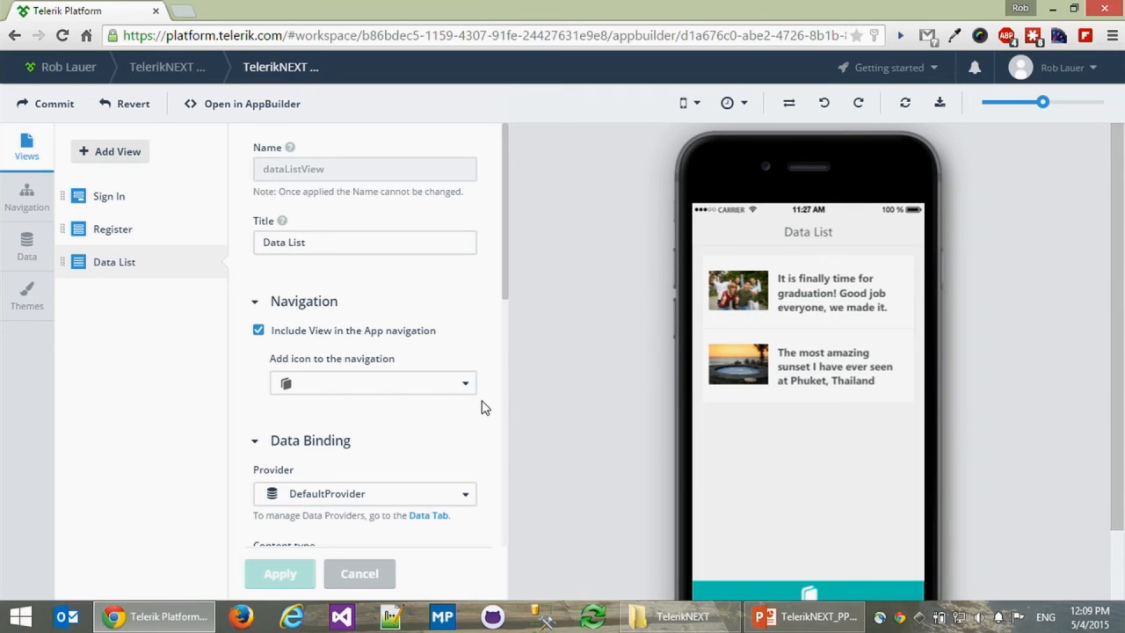
Add a Form view containing a toggle switch and a password box, and apply it
click(144, 159)
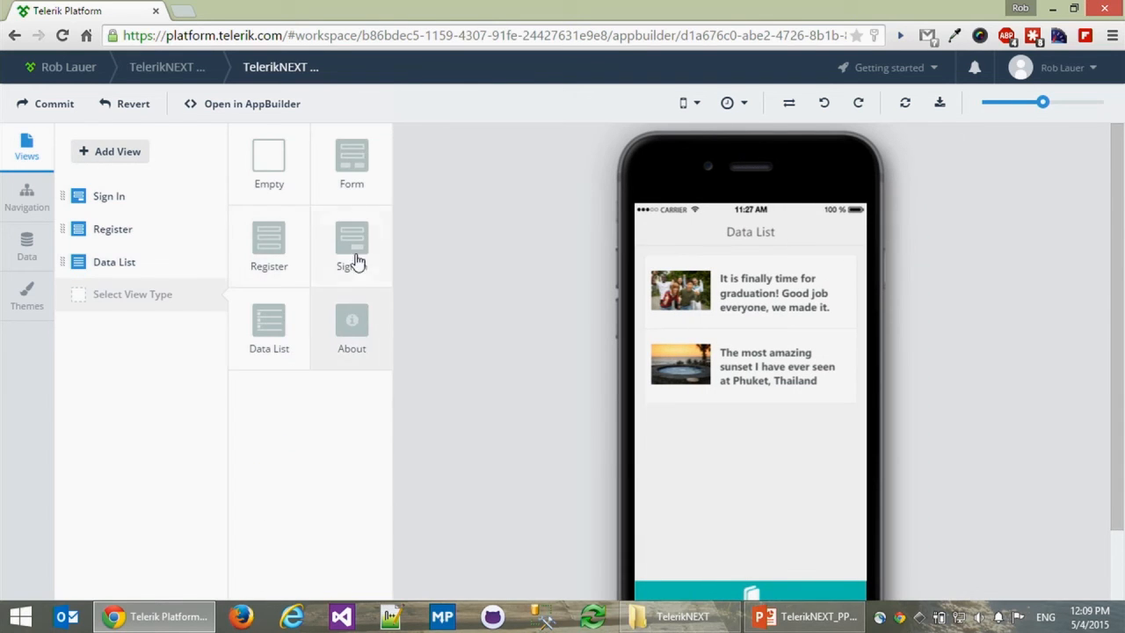
click(361, 170)
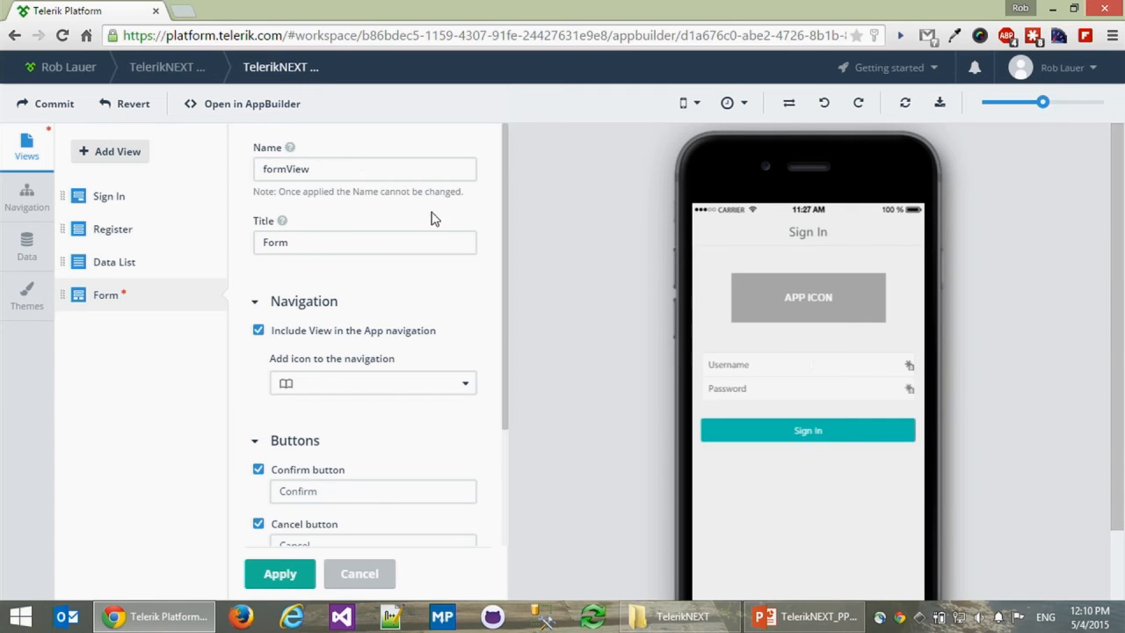
scroll(495, 368, down, 2)
scroll(497, 396, down, 3)
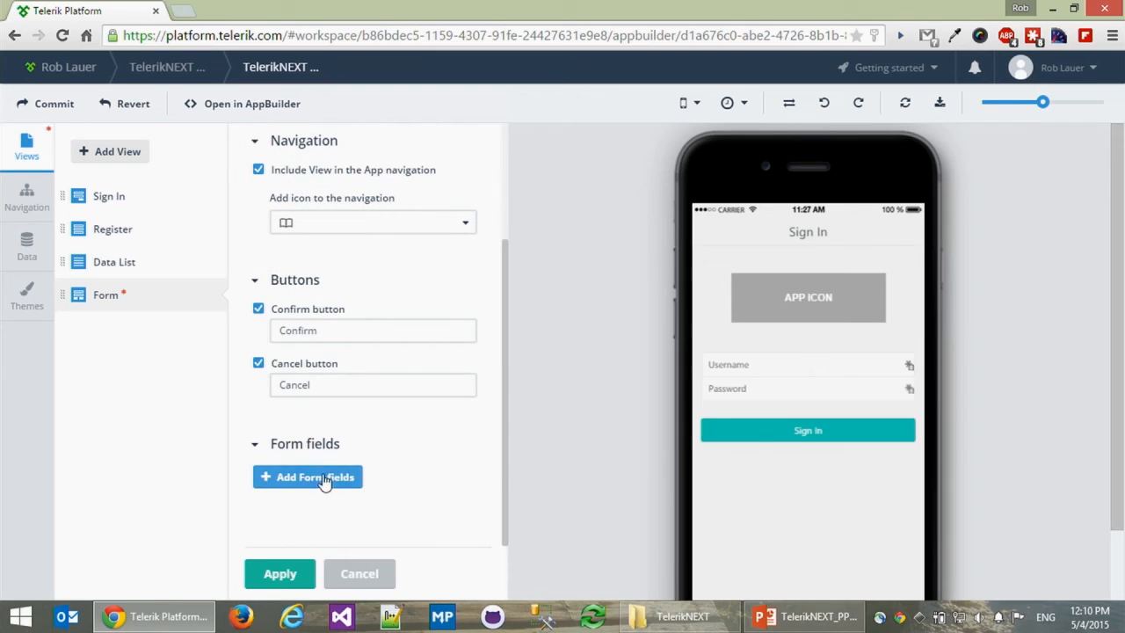
click(357, 477)
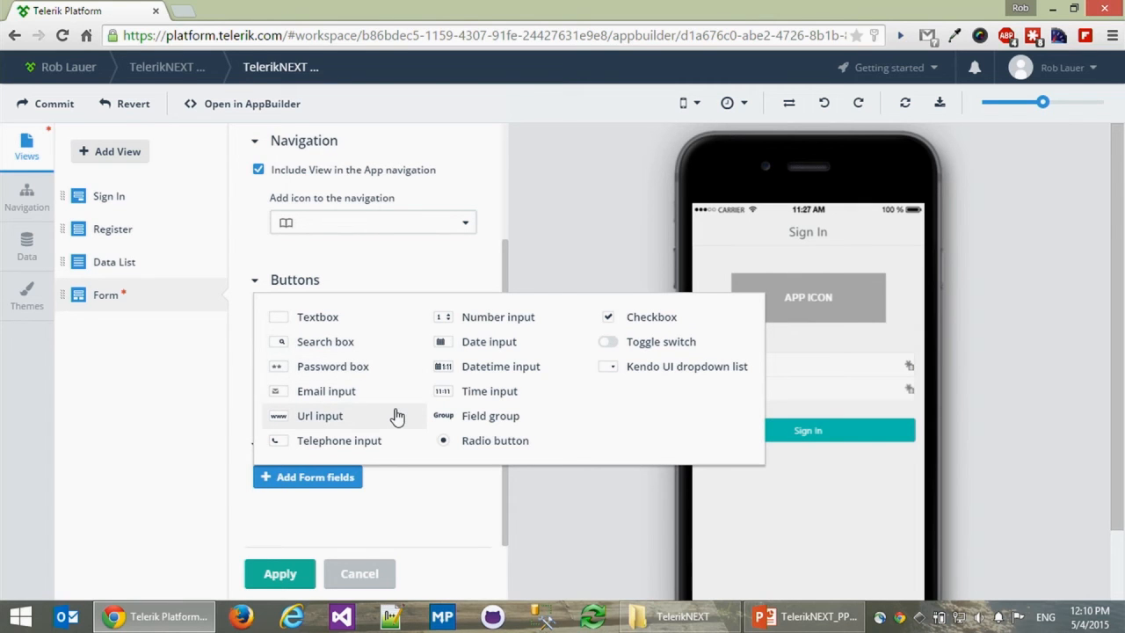
click(664, 346)
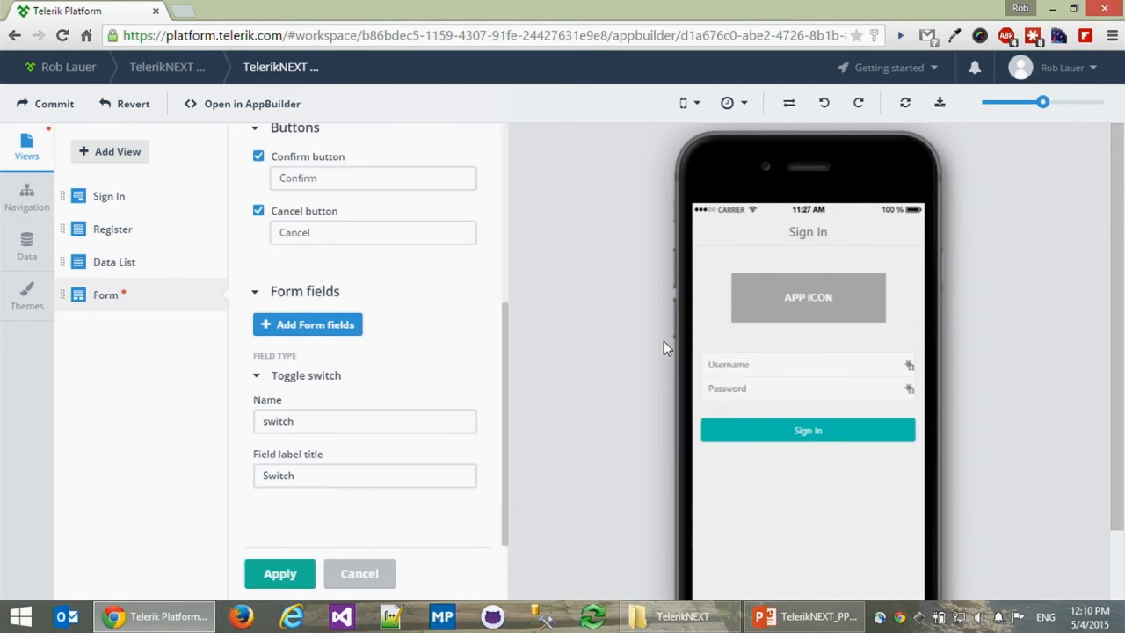
click(304, 327)
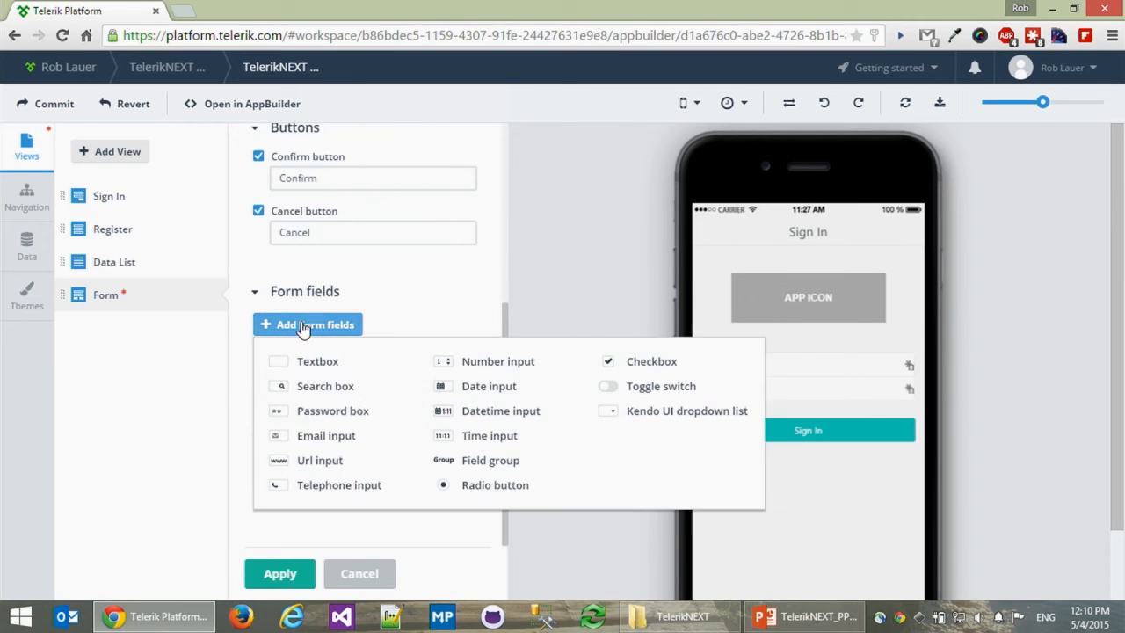
click(343, 413)
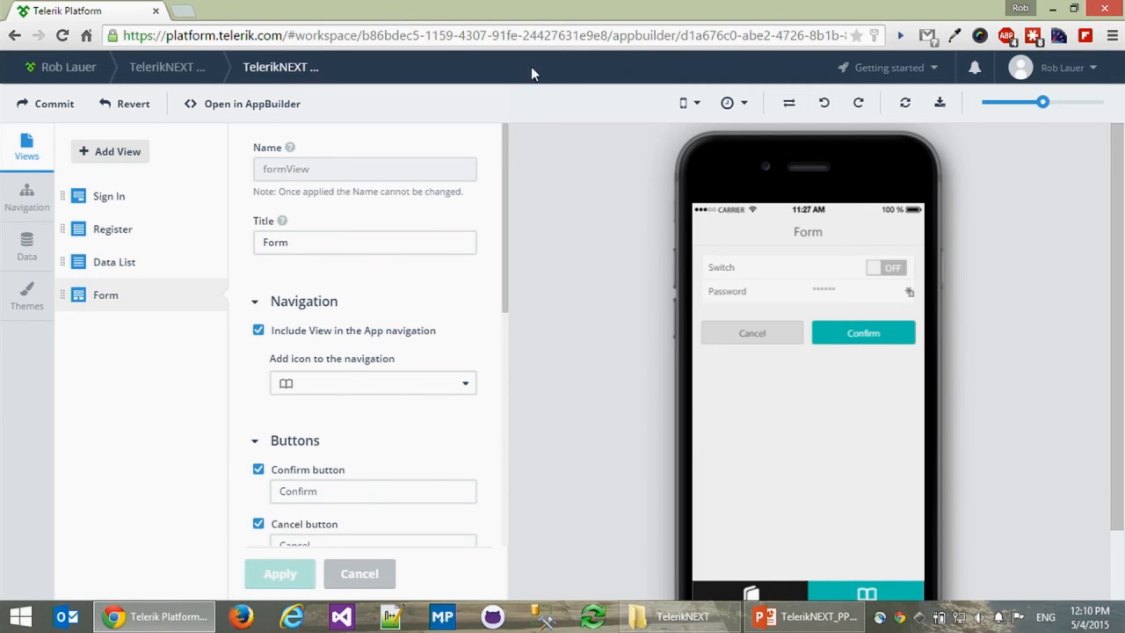
Add an About view with its default template content and apply it
click(109, 157)
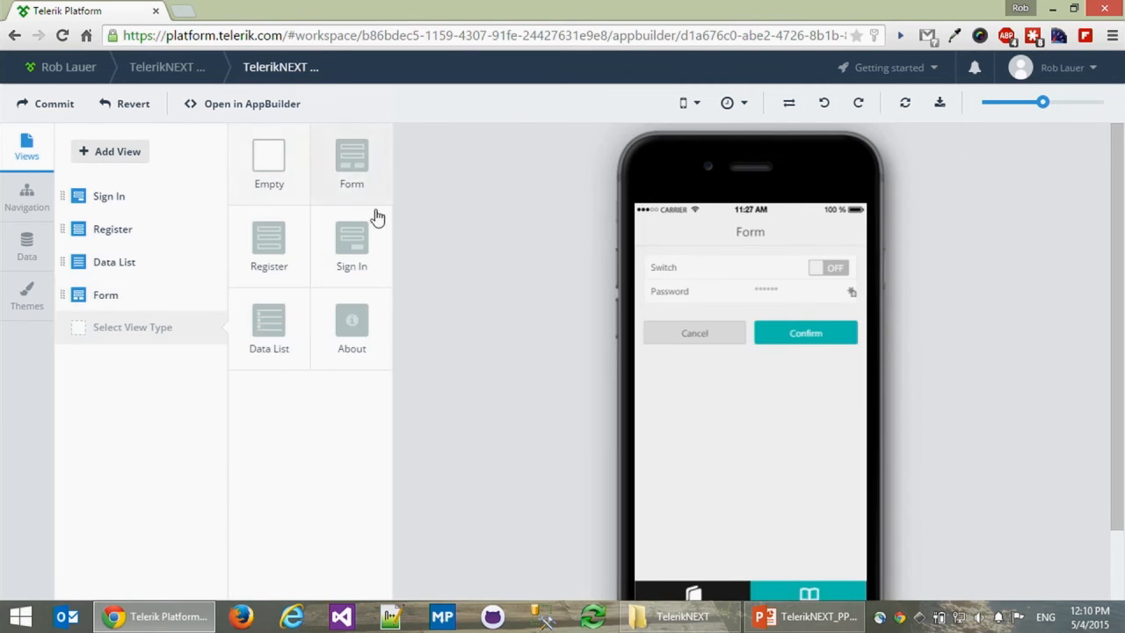
click(351, 325)
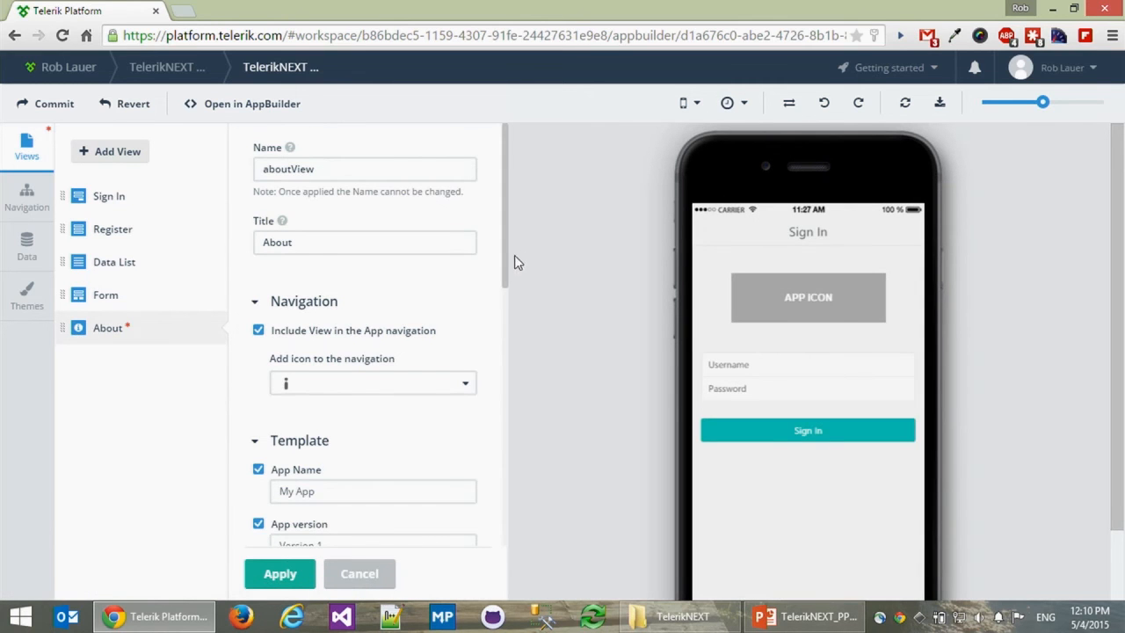
drag(504, 249, 497, 362)
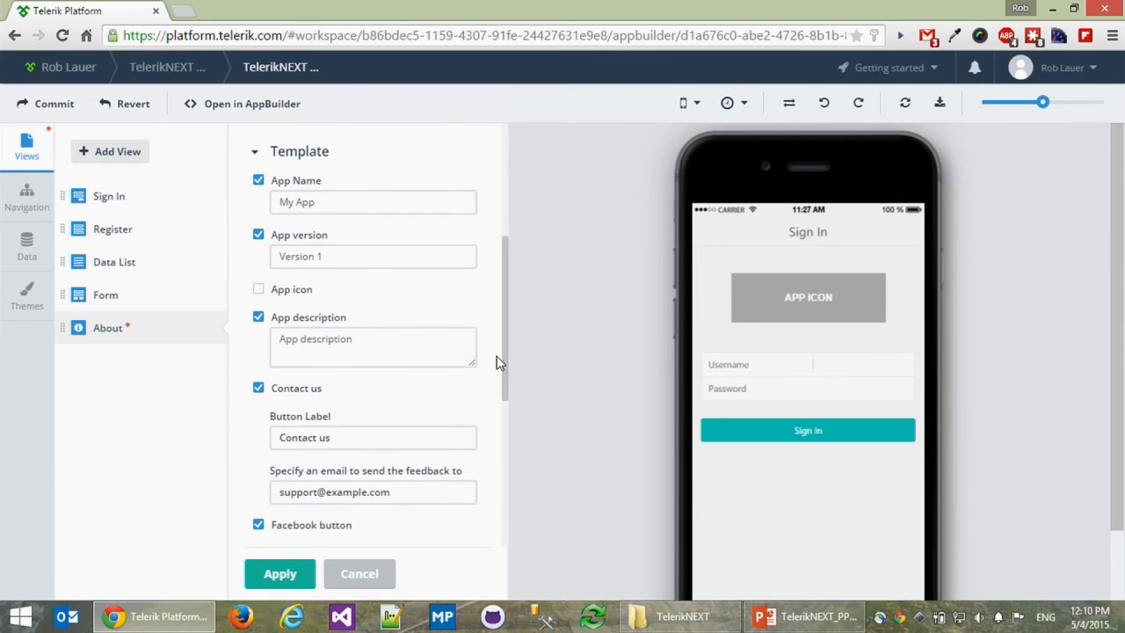
drag(503, 361, 503, 475)
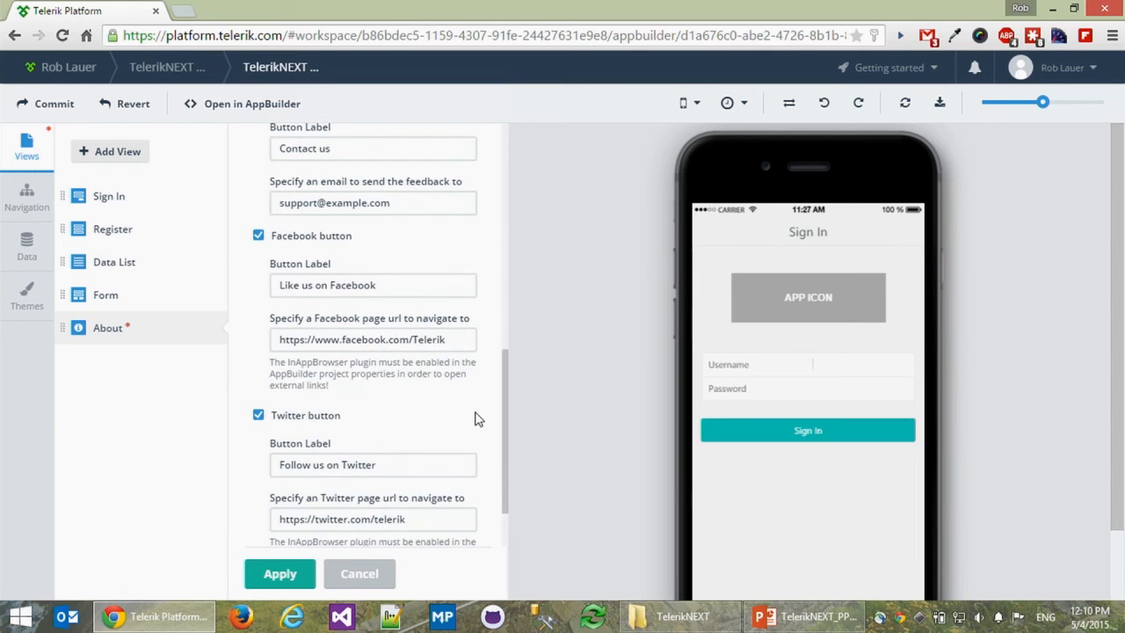
click(278, 573)
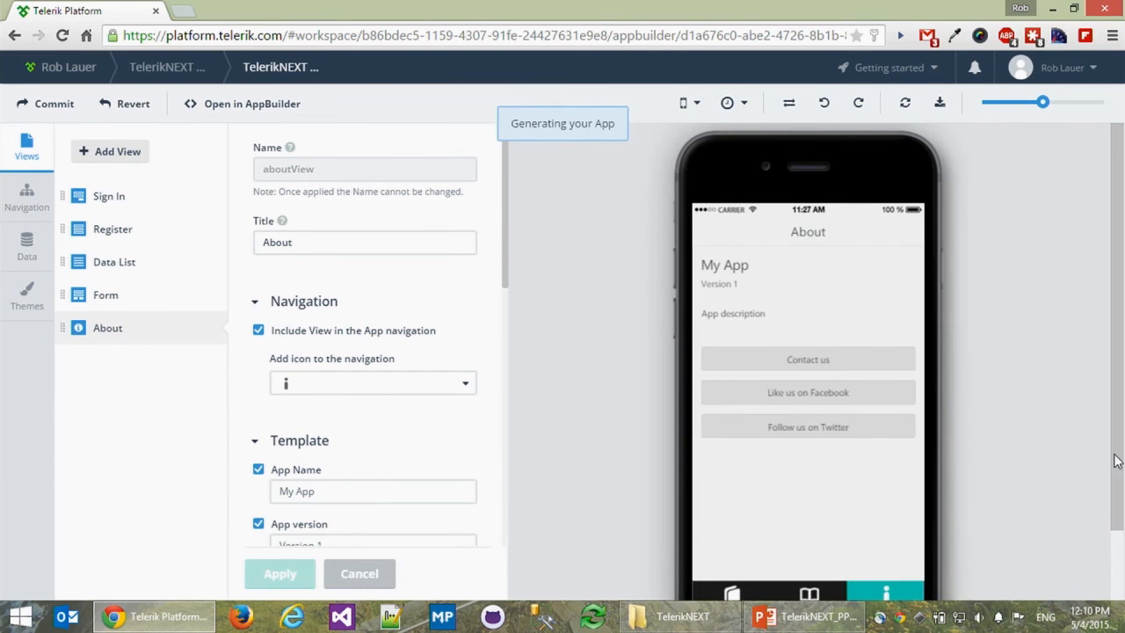
Preview the Form view in the simulated app and return to the About view
scroll(1120, 496, down, 1)
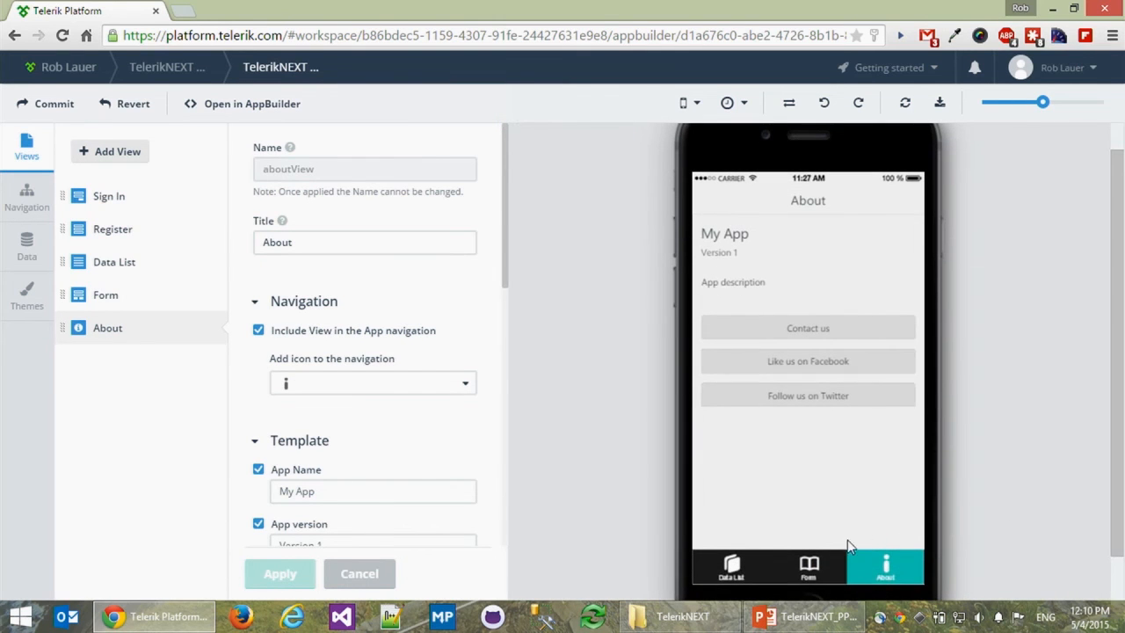
click(809, 568)
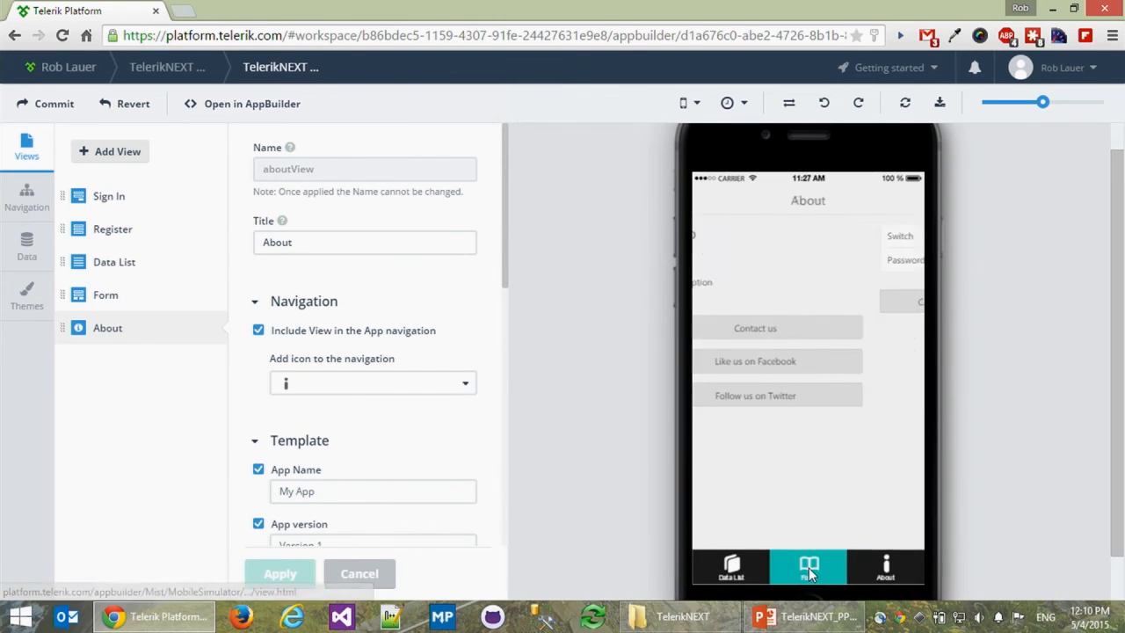
click(887, 564)
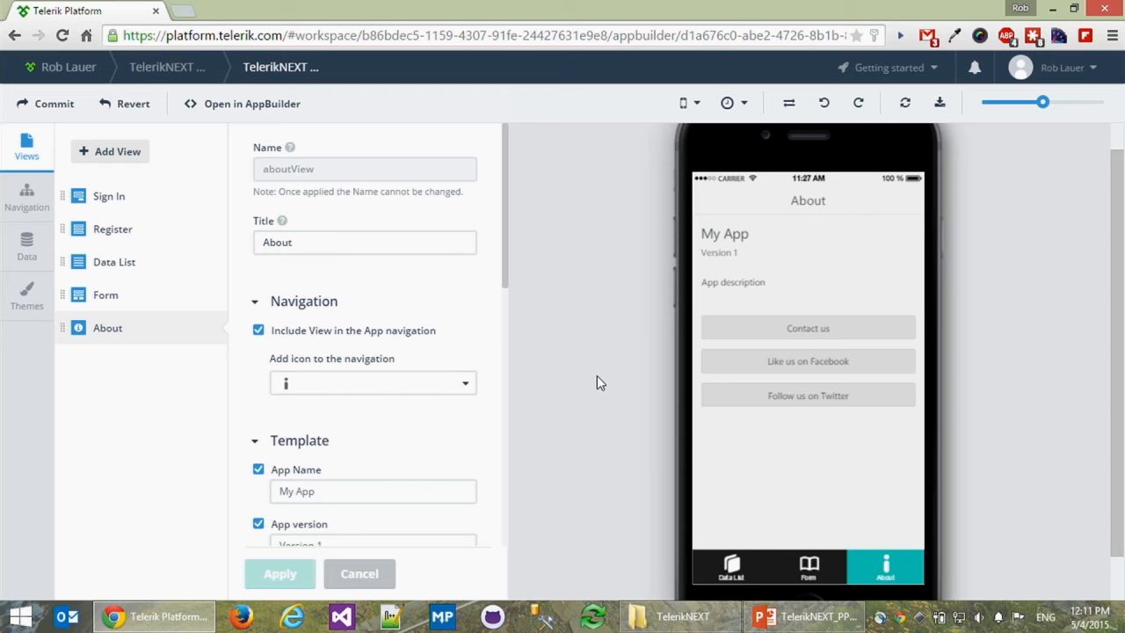
Review the device models, custom devices and OS versions available for the simulator
click(696, 104)
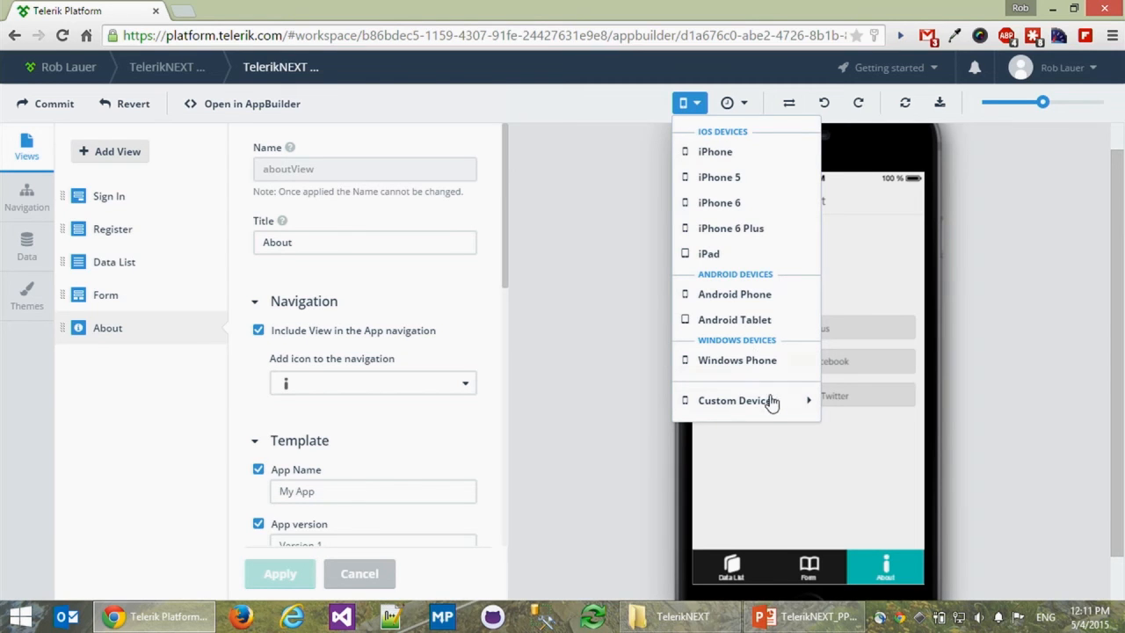
mouse_move(773, 406)
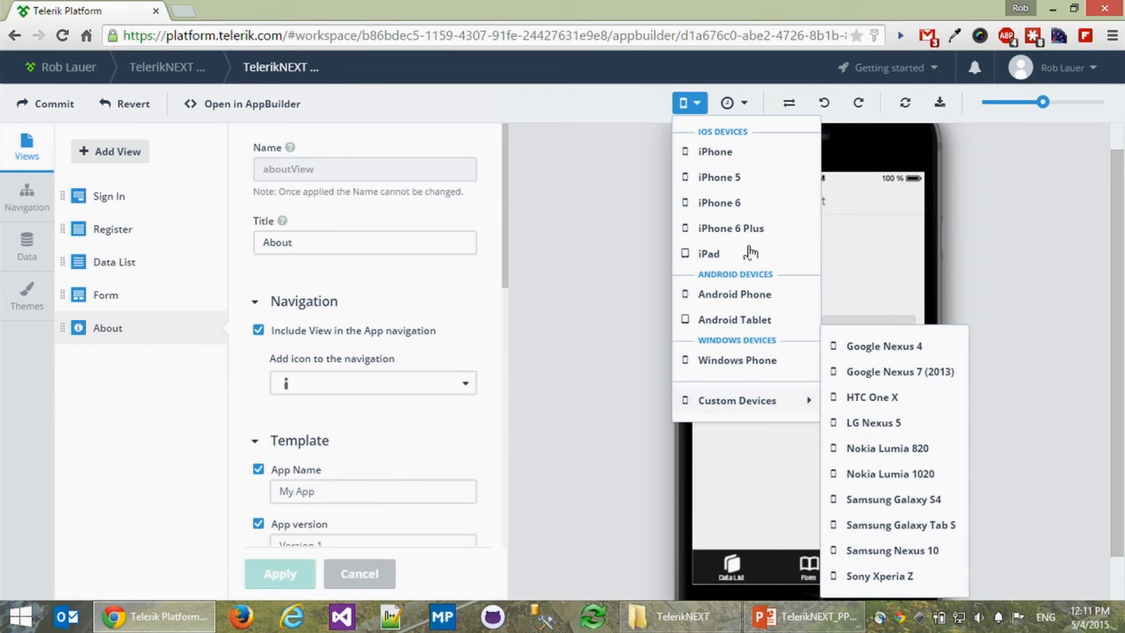
click(744, 109)
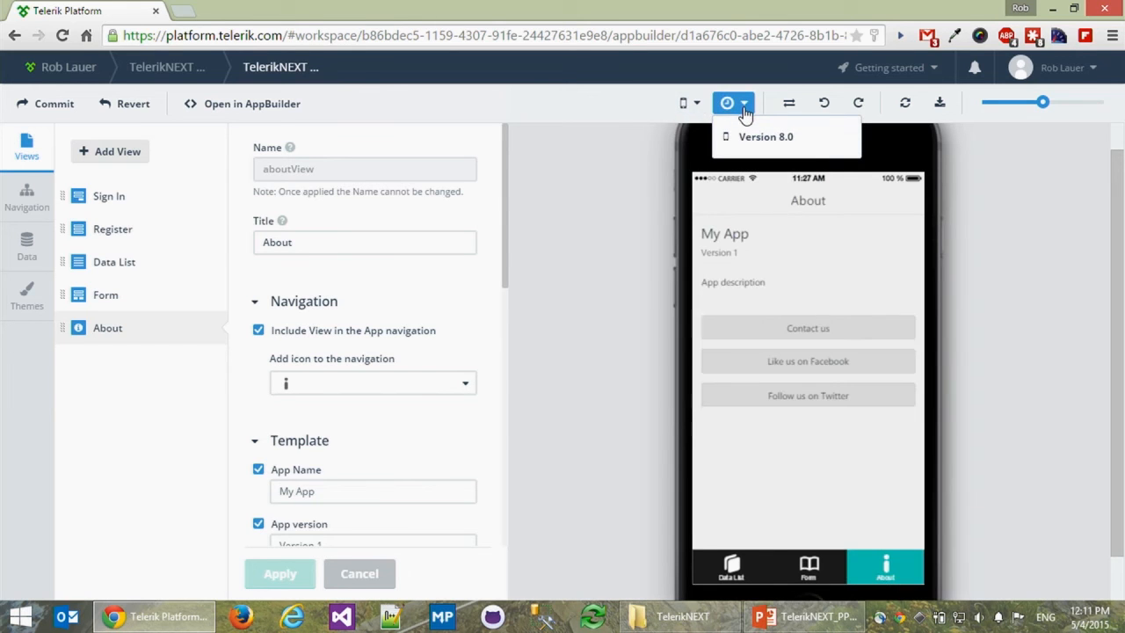
click(691, 105)
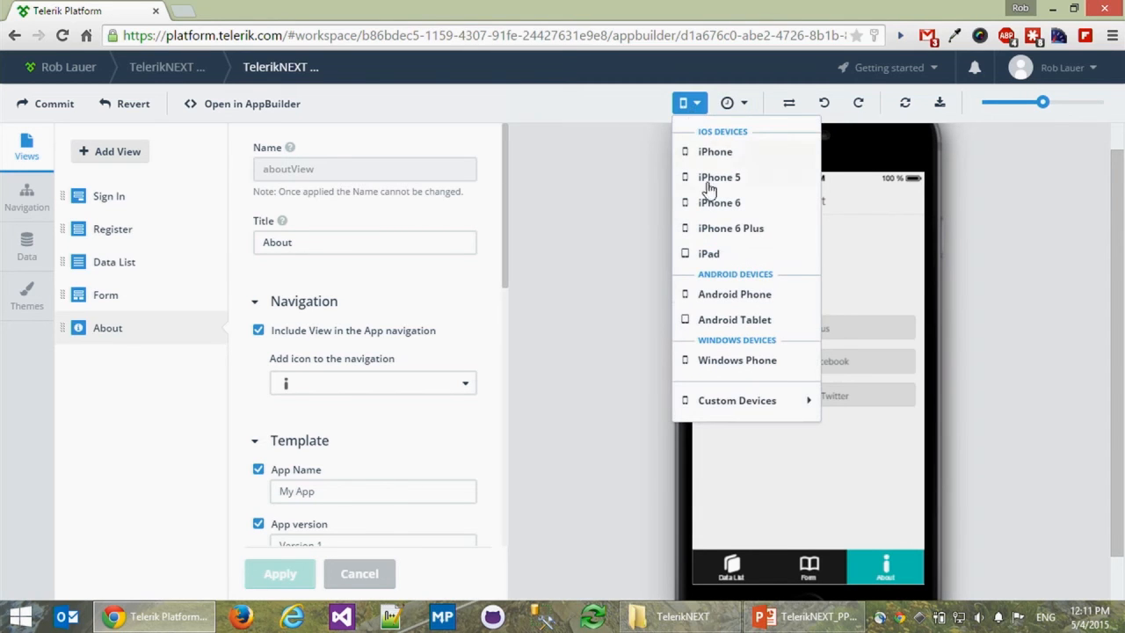
click(734, 106)
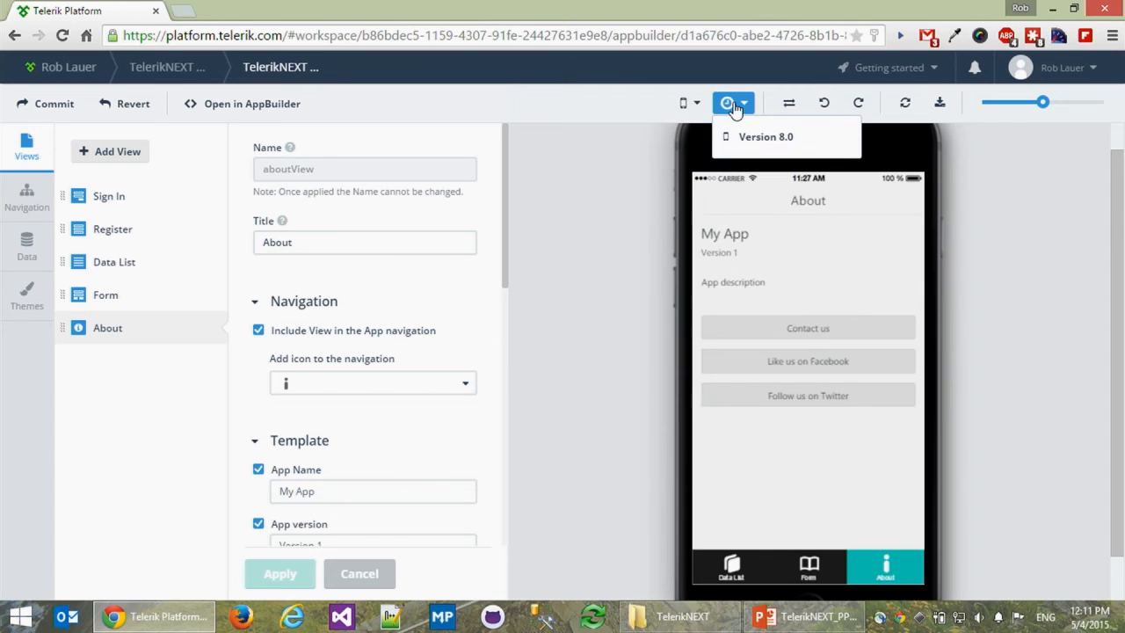
Rotate the simulated device to landscape and back to portrait, and reload the app preview
click(826, 103)
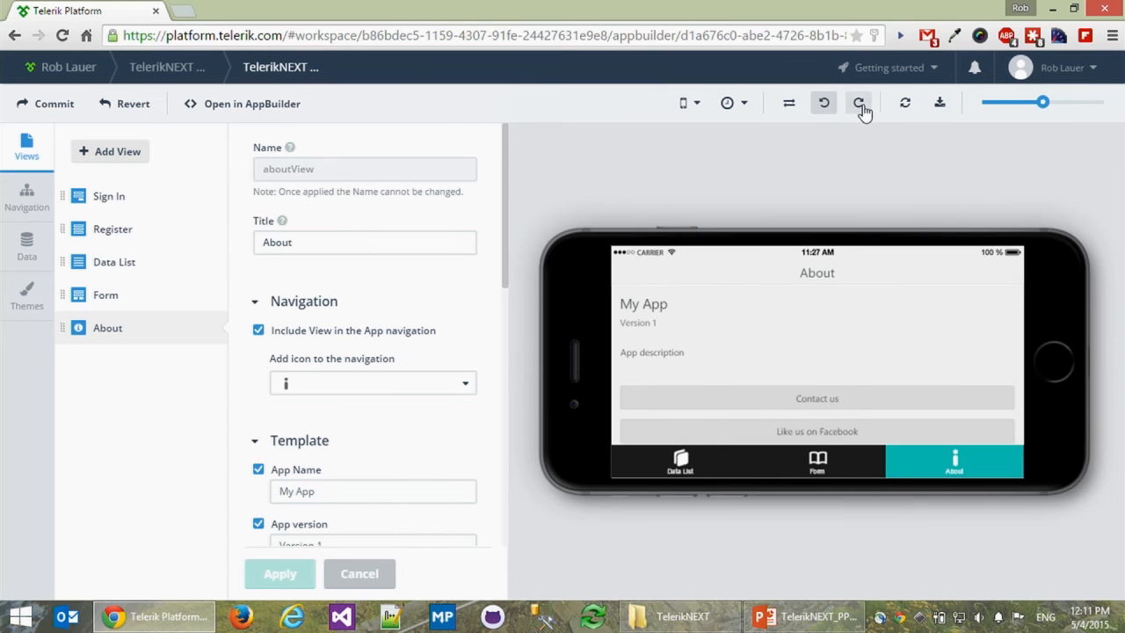
click(860, 106)
click(906, 104)
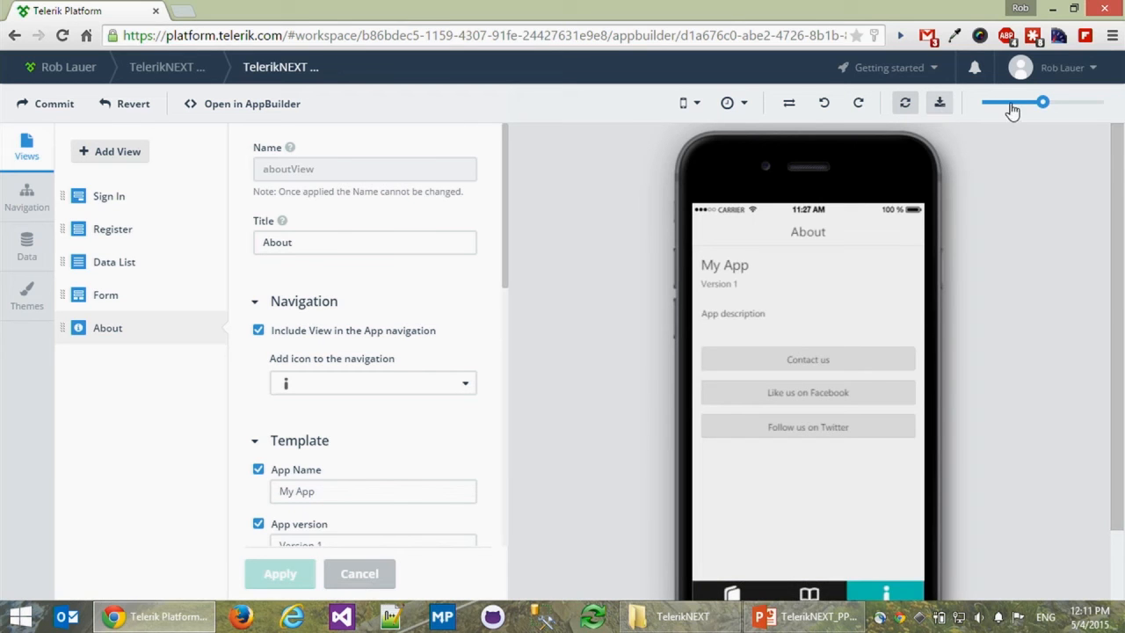
mouse_move(1044, 103)
mouse_down()
mouse_move(983, 102)
mouse_move(1024, 104)
mouse_up()
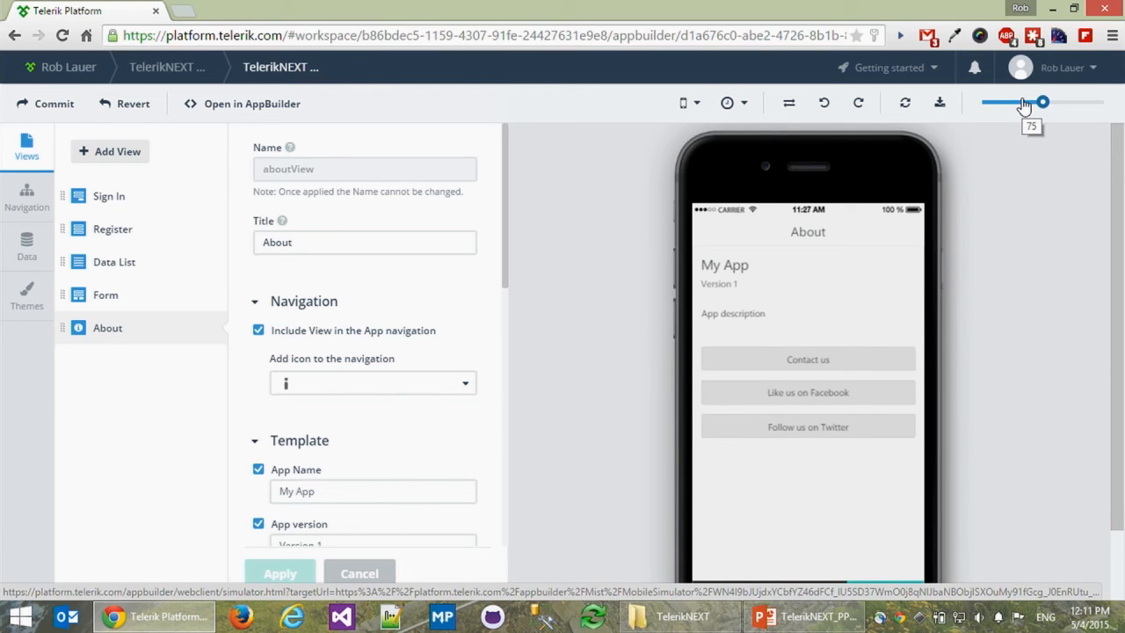
Open the app's navigation settings and preview the Data List and Form views through the simulated tab menu
click(27, 202)
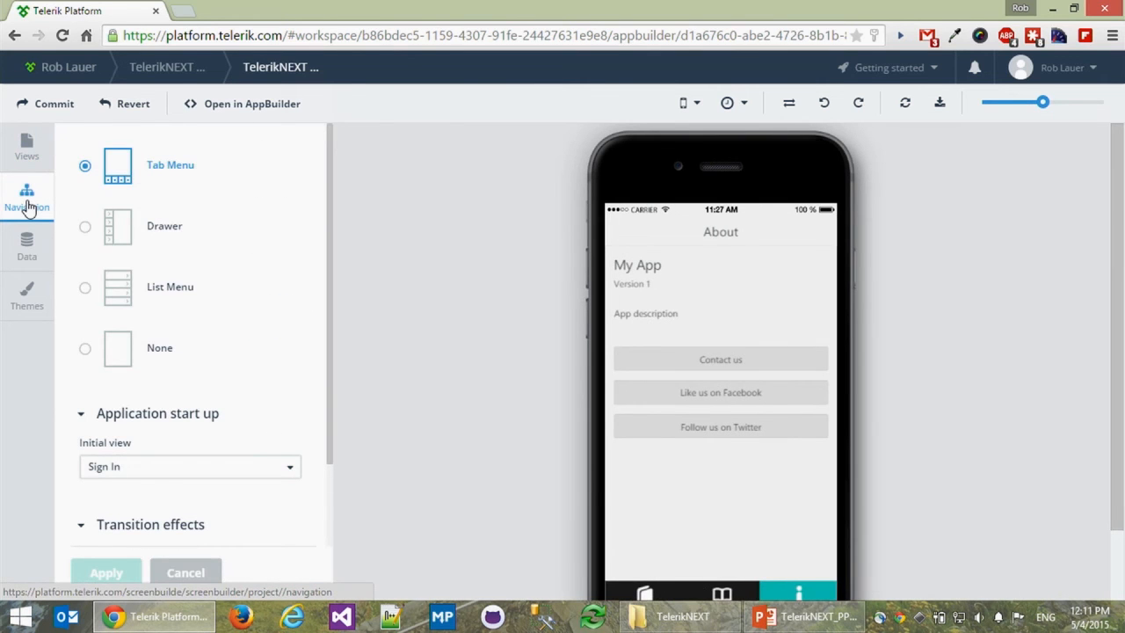
click(647, 591)
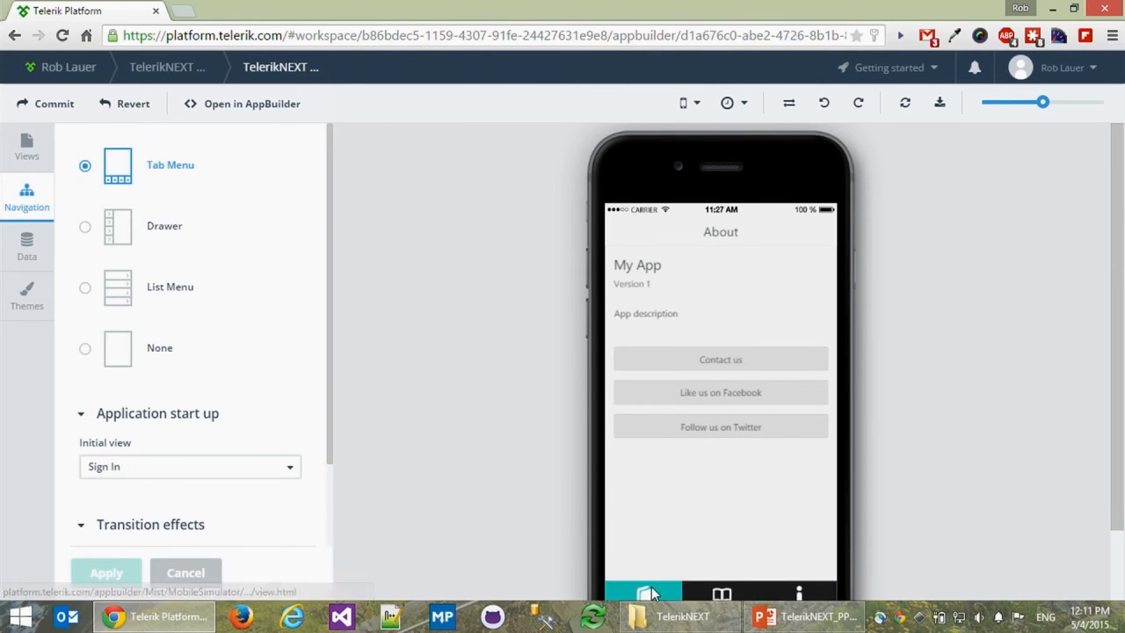
click(721, 594)
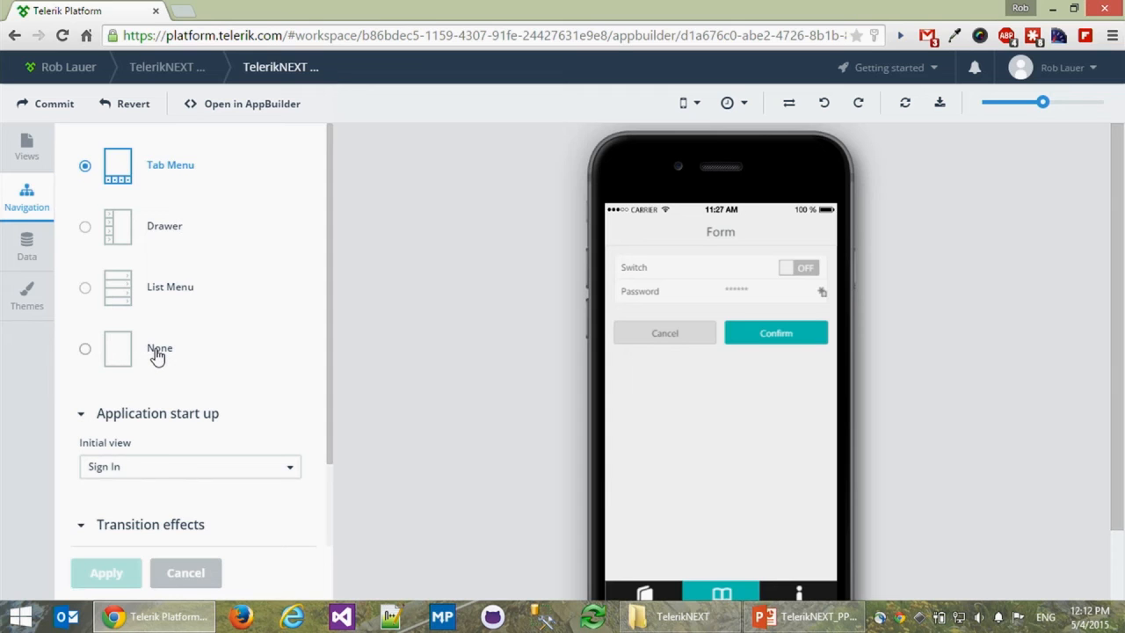
Select Sign In as the app's initial view at start-up
drag(329, 359, 327, 457)
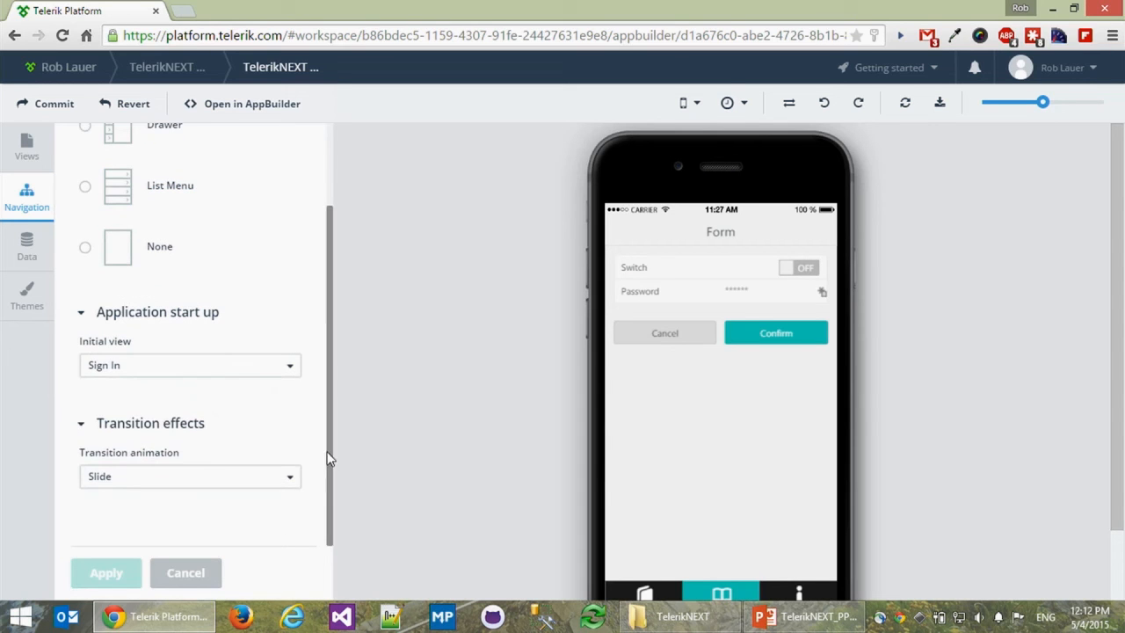
click(219, 376)
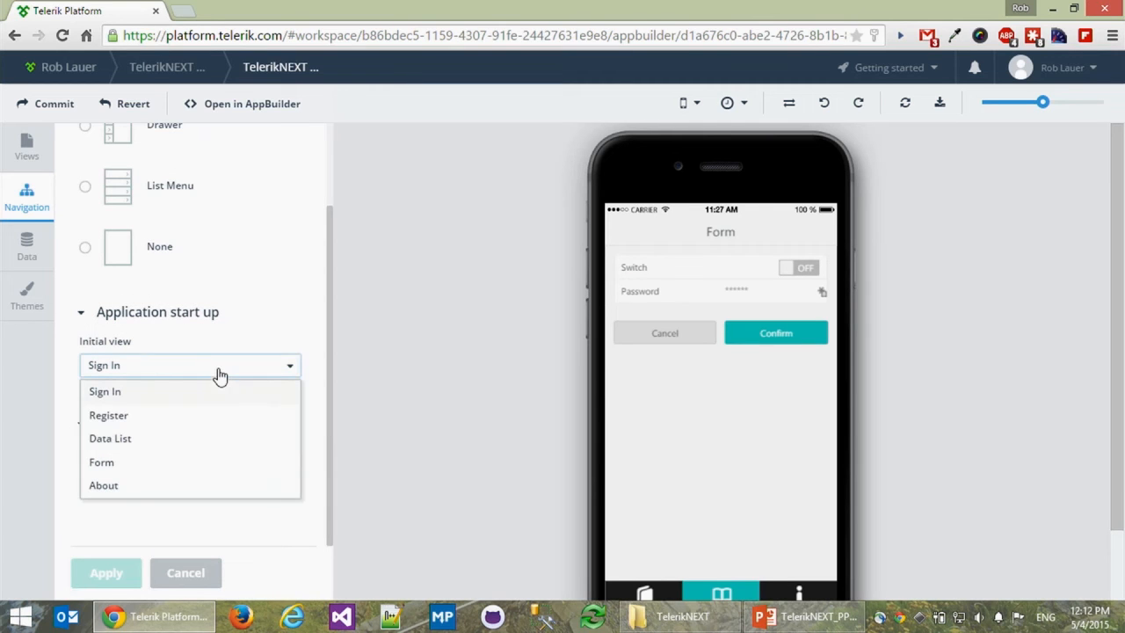
click(161, 399)
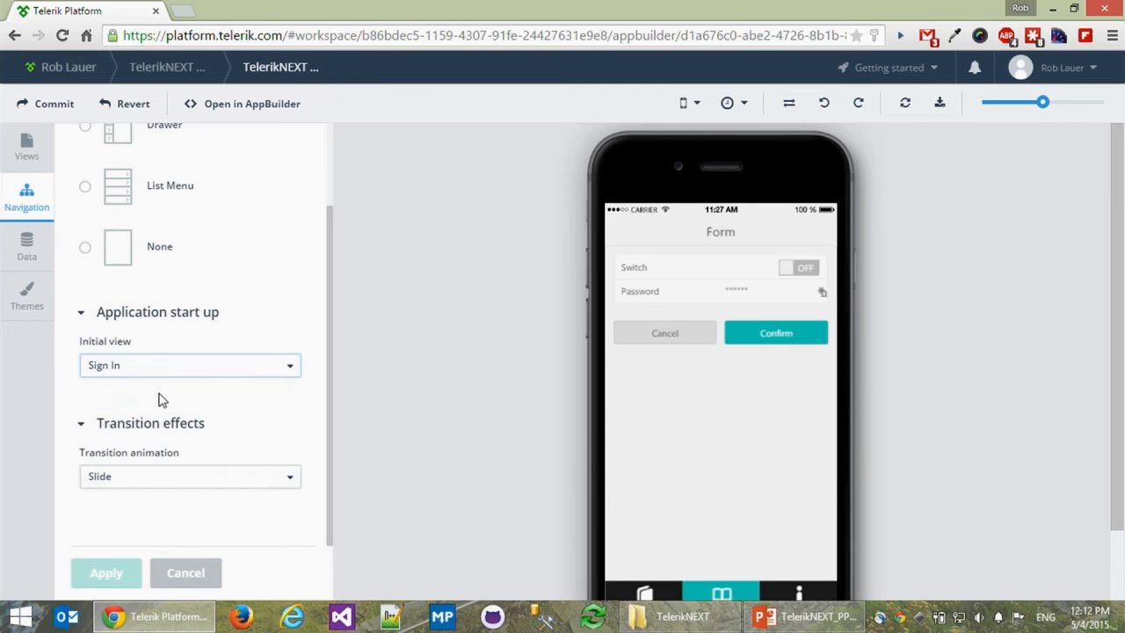
Apply Zoom as the app's transition animation and preview it by switching between the Form, Data List and About views
click(291, 478)
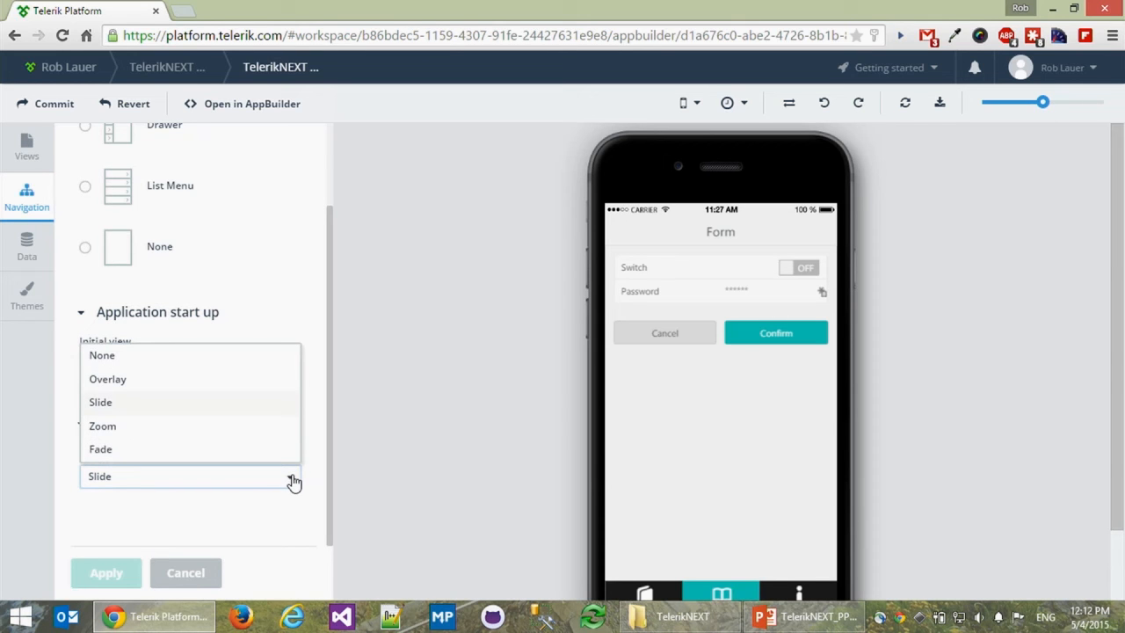
click(138, 426)
click(98, 576)
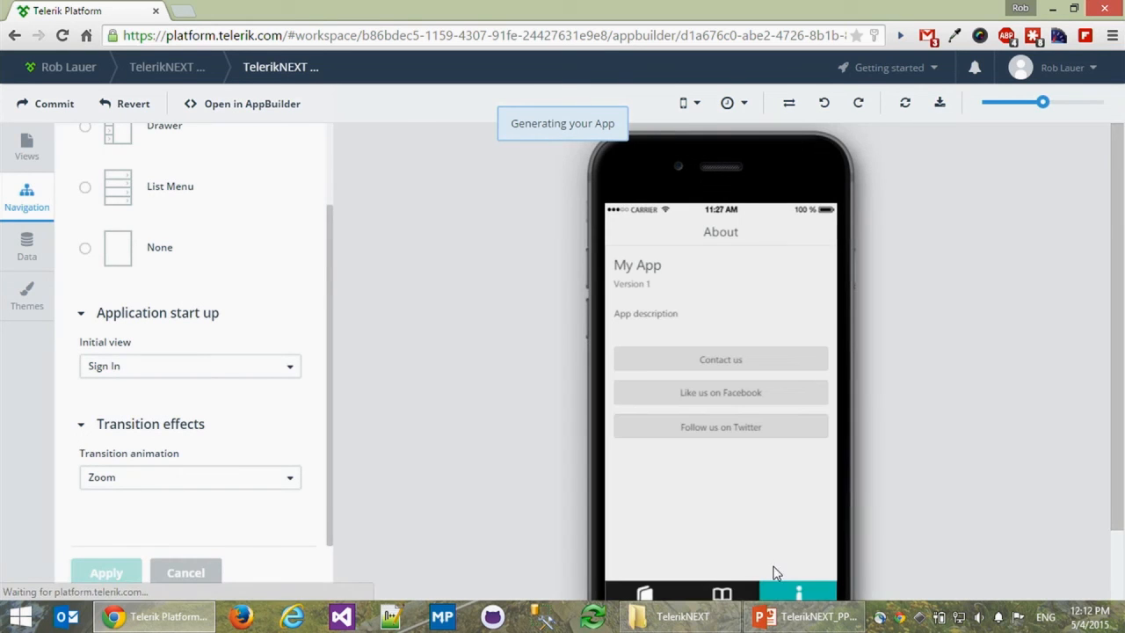
click(726, 593)
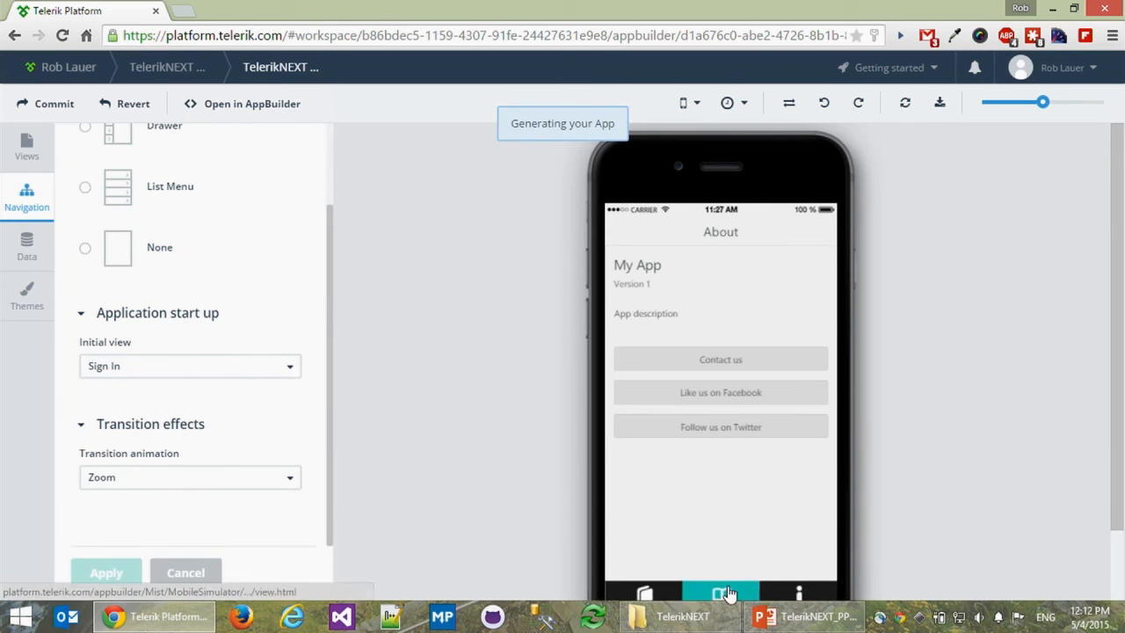
click(668, 590)
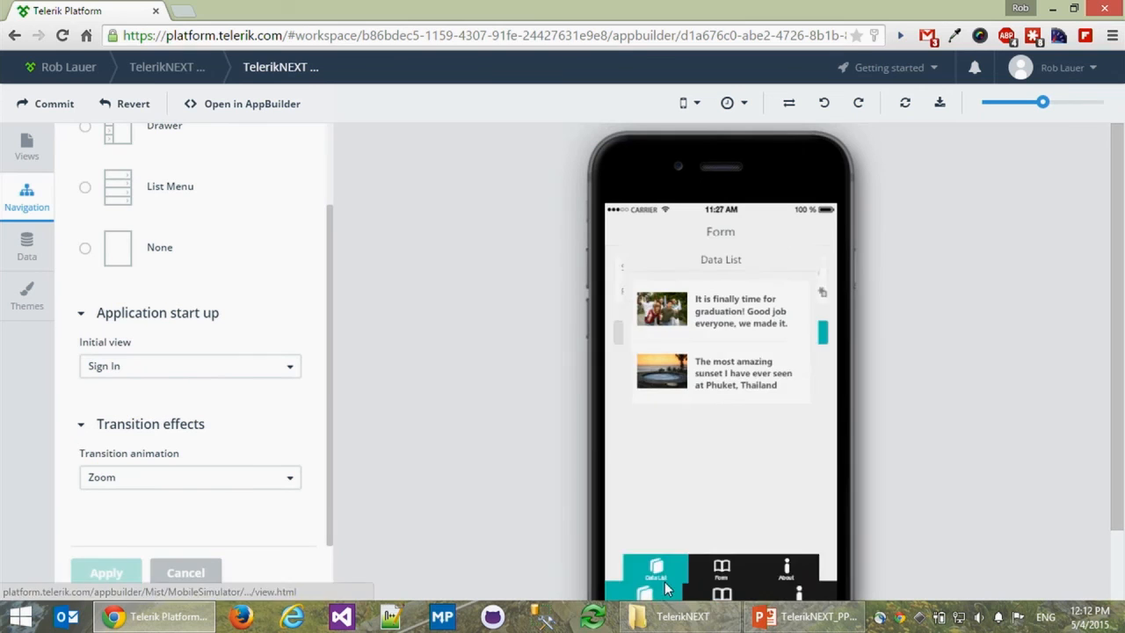
click(798, 592)
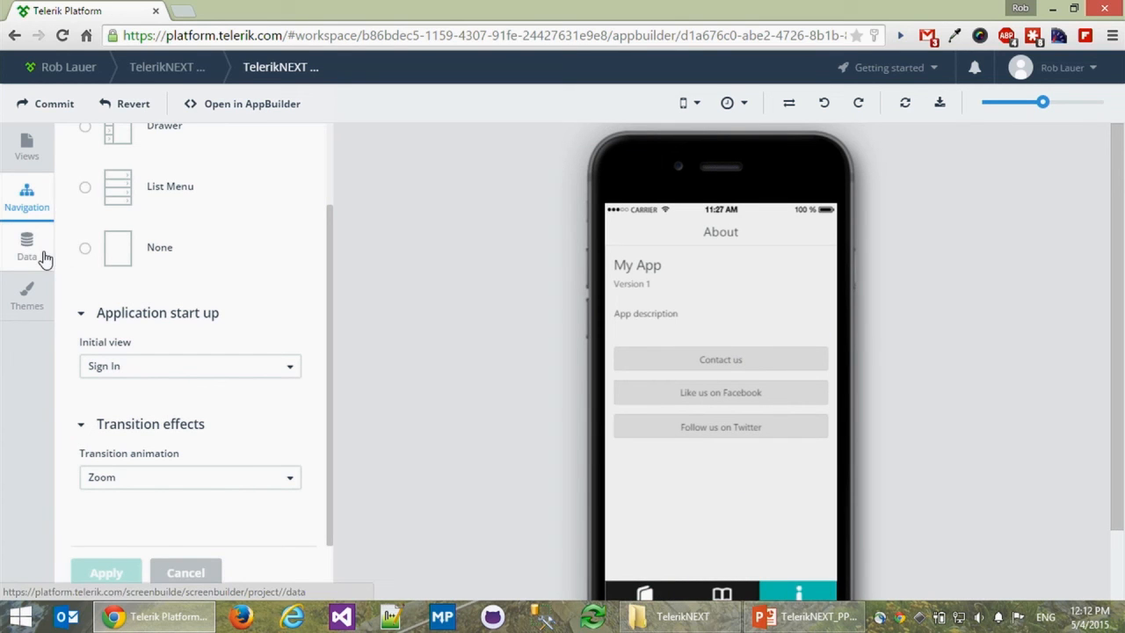
Apply the Native theme to the app and preview the Form and Data List views with it
right_click(31, 295)
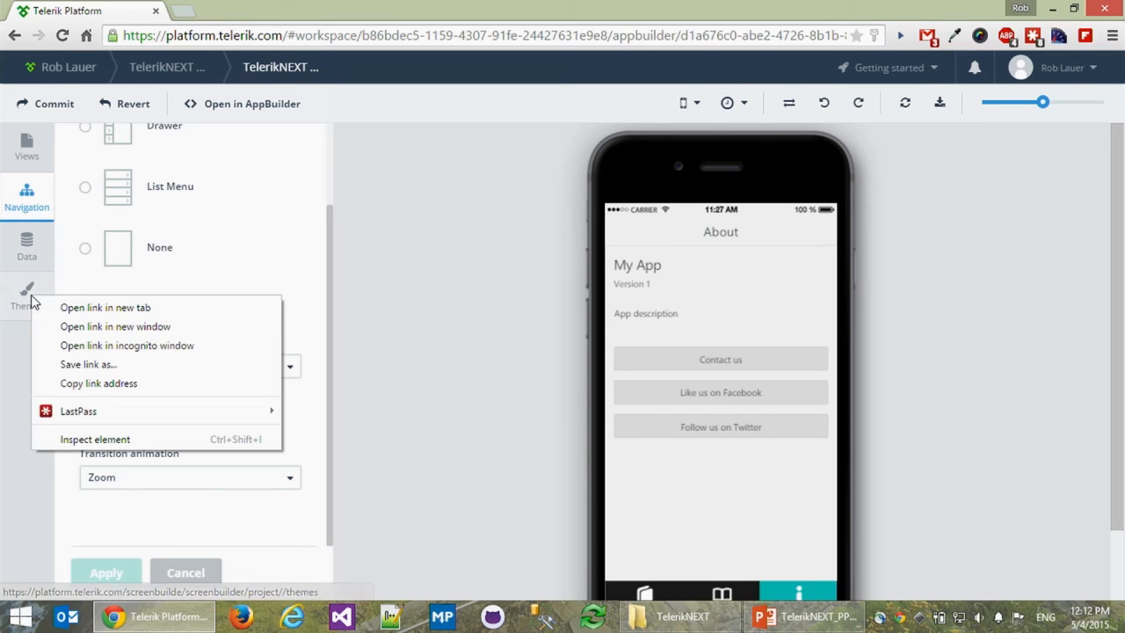
click(14, 309)
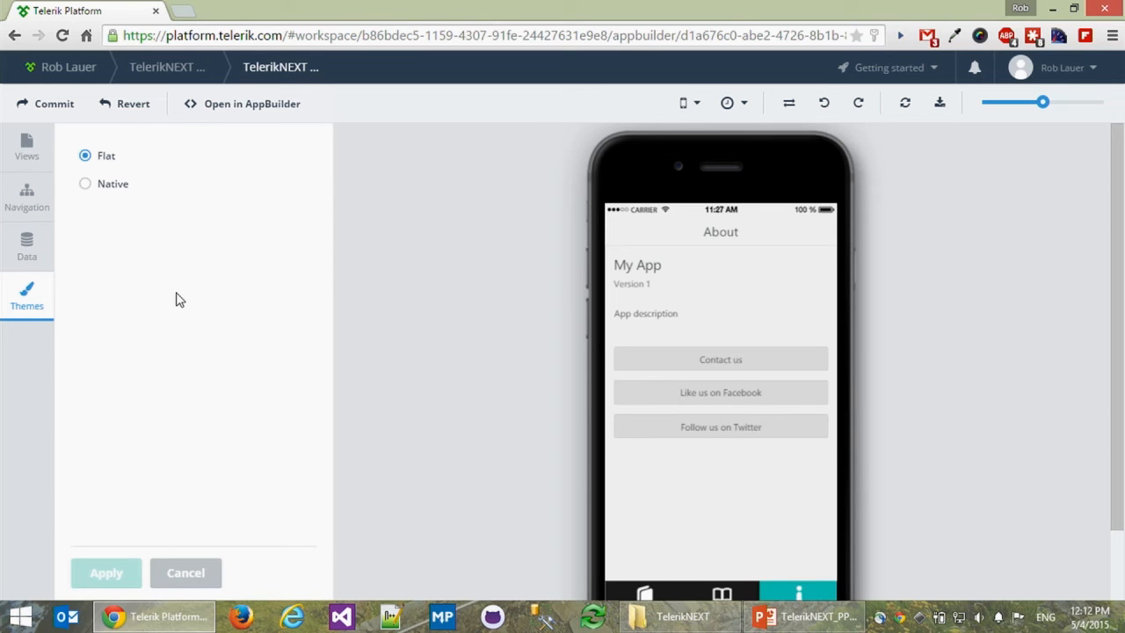
click(121, 183)
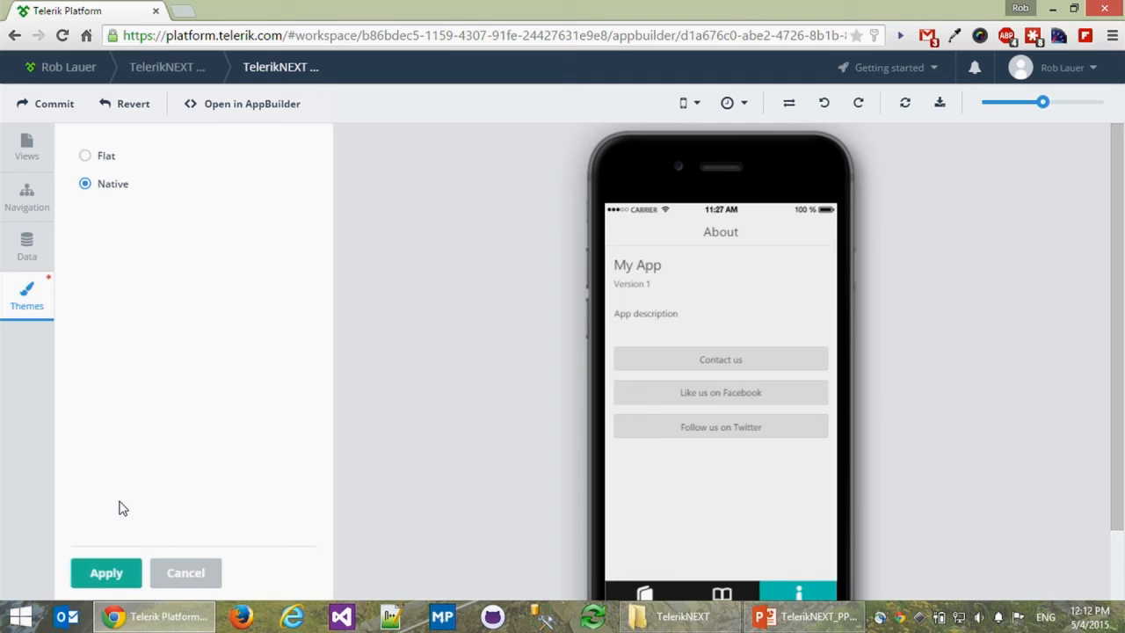
click(97, 573)
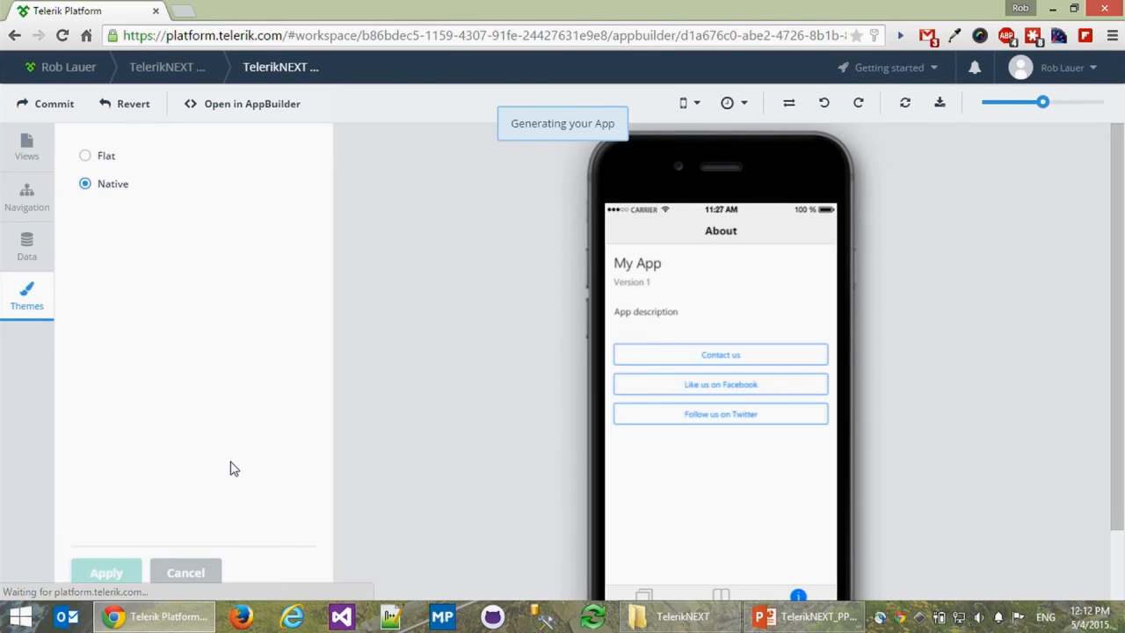
click(726, 596)
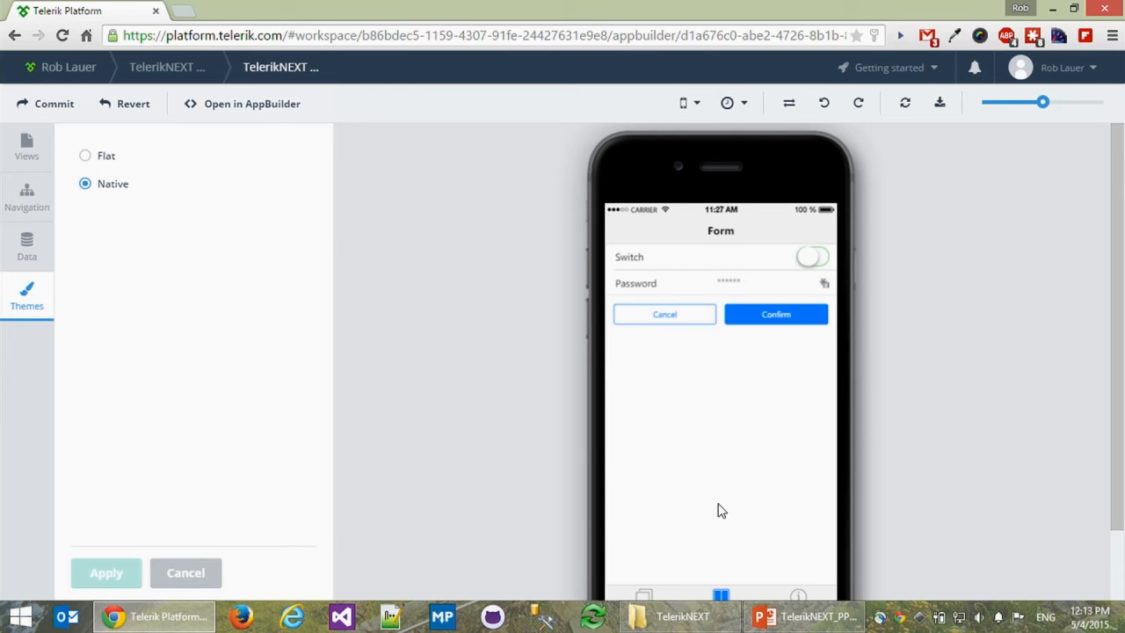
click(645, 595)
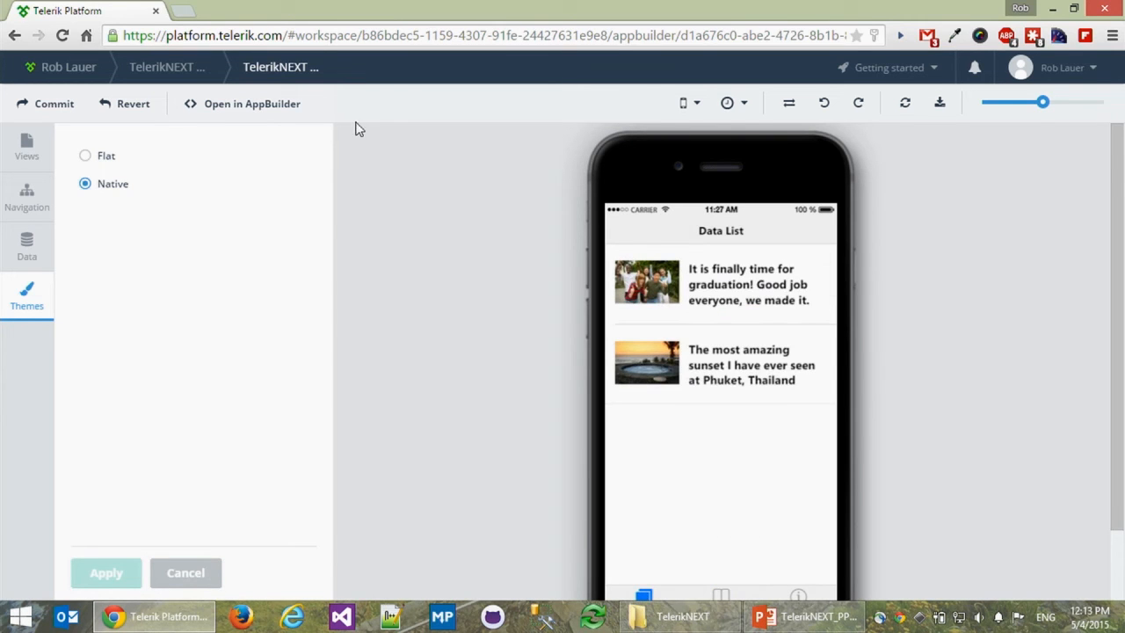
Switch the simulator to the Android Phone to preview the Native theme on that device
click(686, 104)
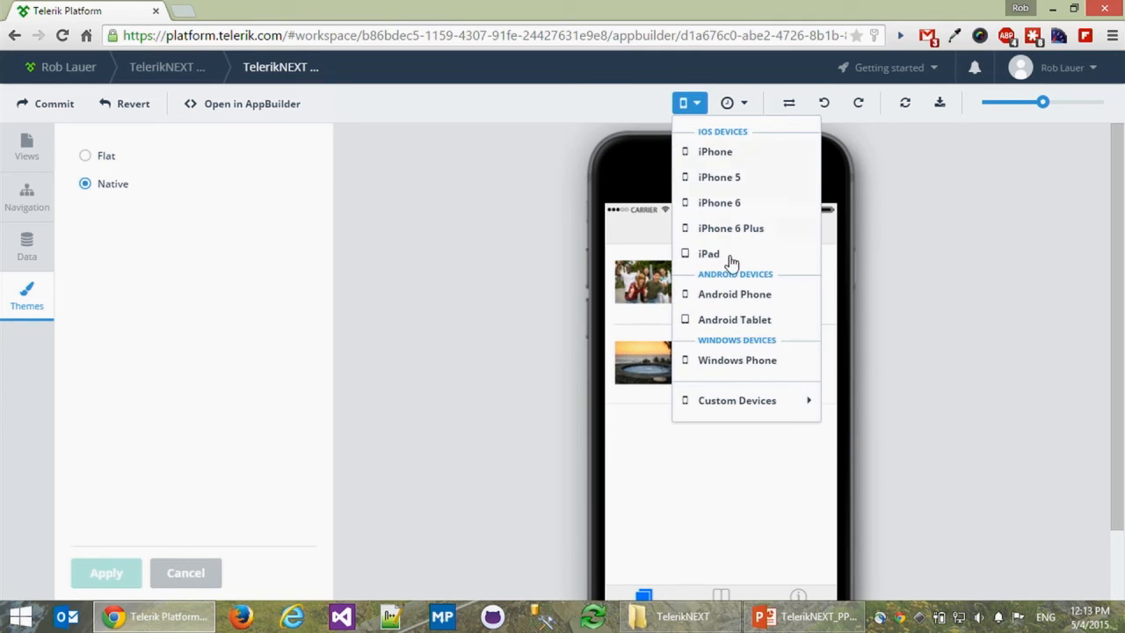
click(729, 293)
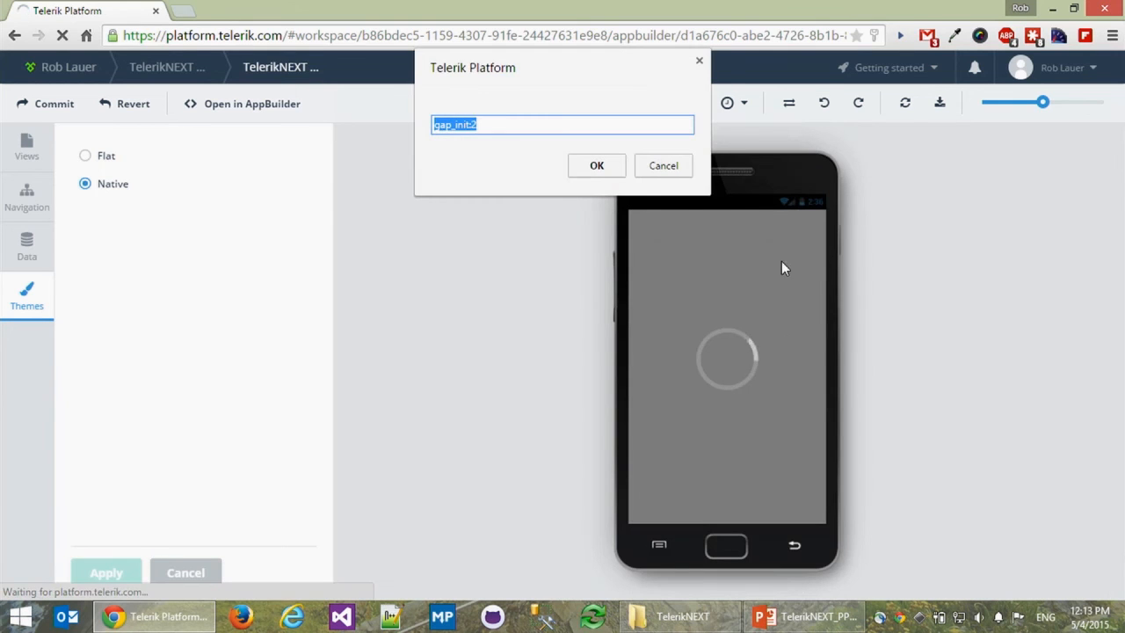
click(597, 167)
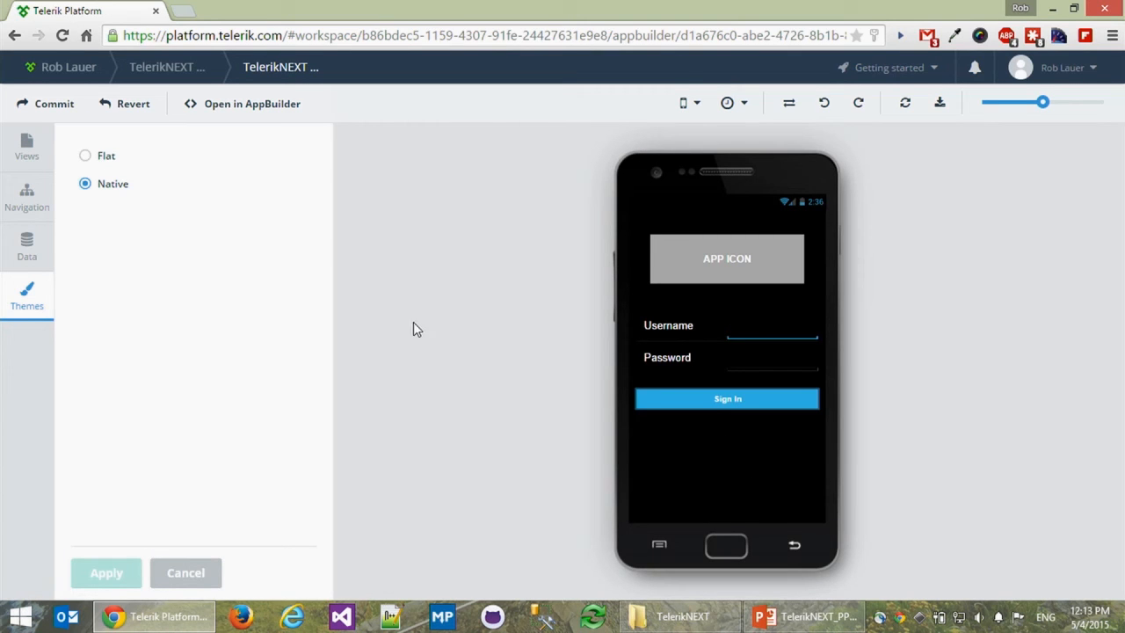
Reapply the Flat theme to the app and switch the simulator back to the iPhone 6
click(688, 106)
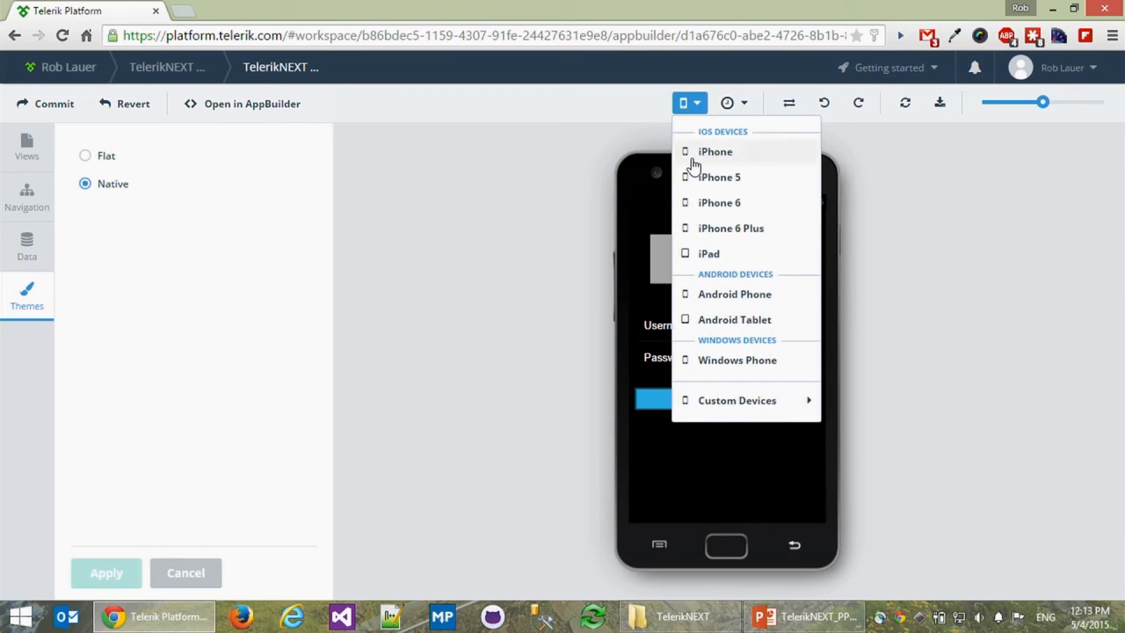
click(108, 158)
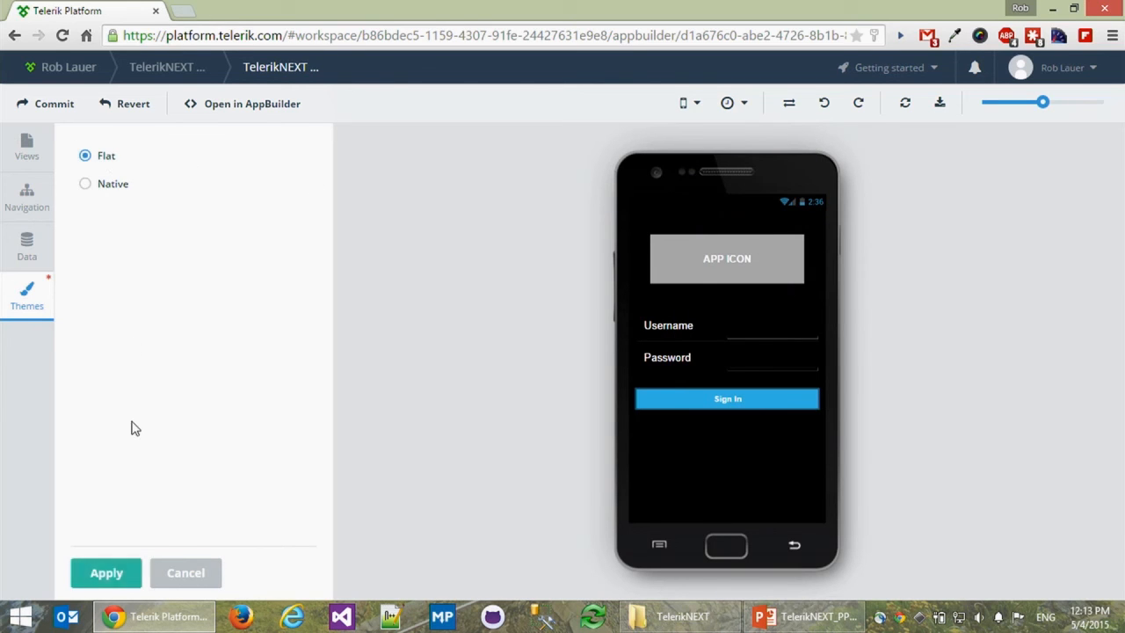
click(105, 580)
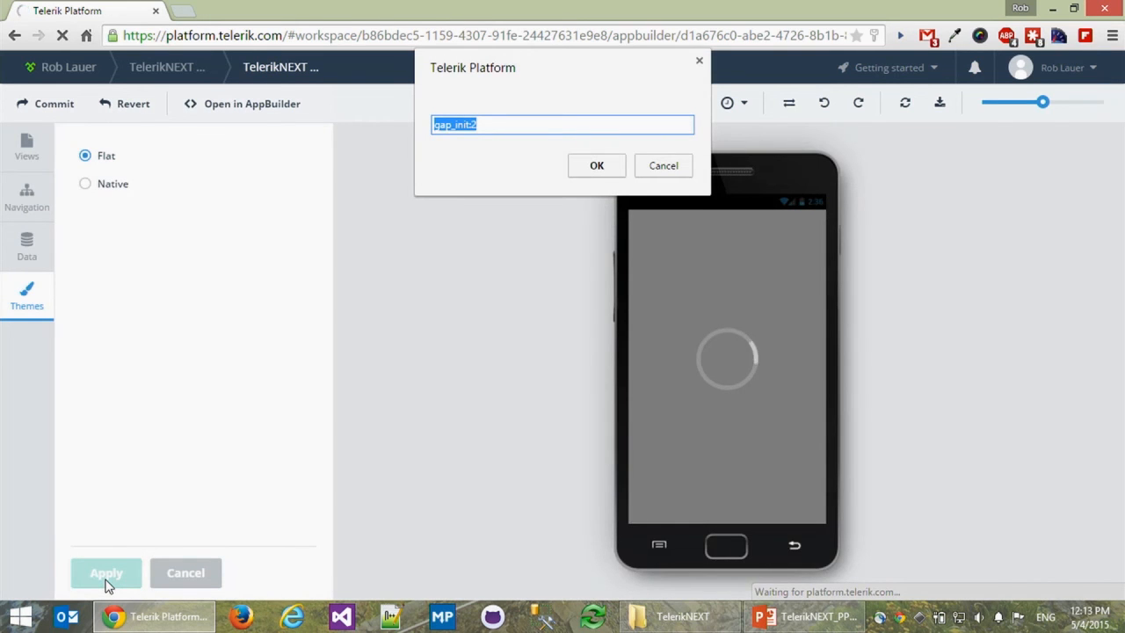
click(679, 165)
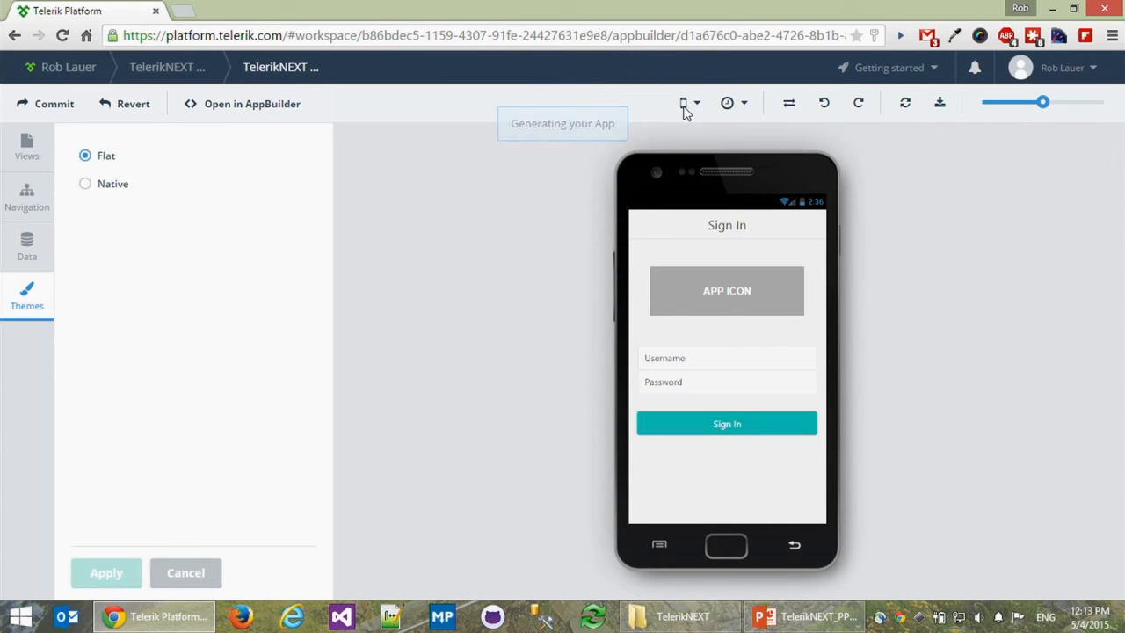
click(699, 105)
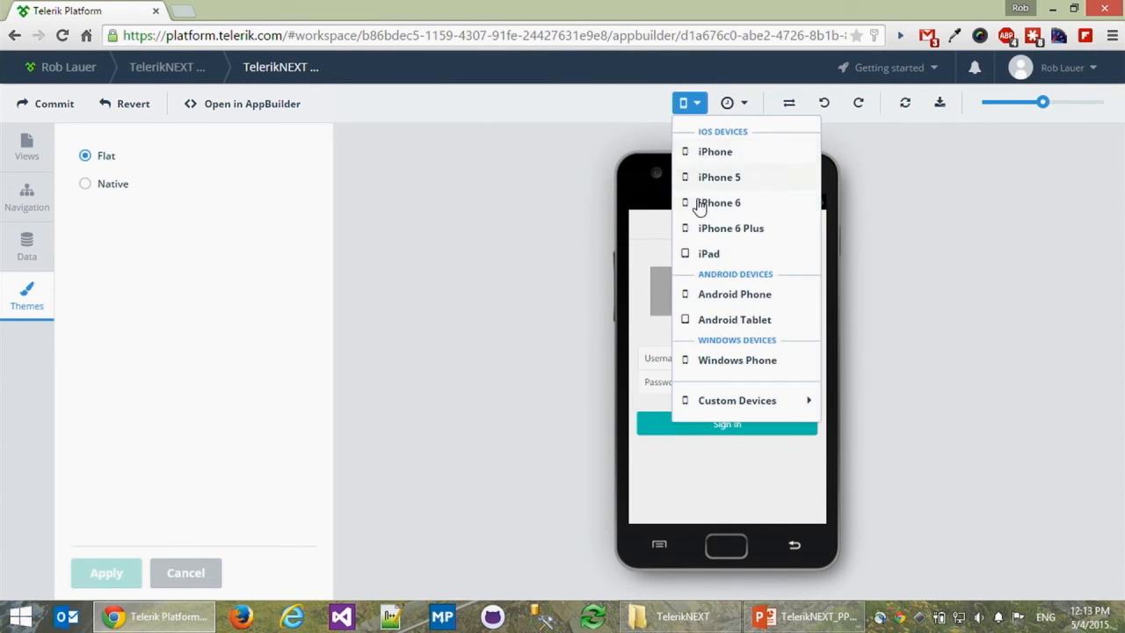
click(701, 205)
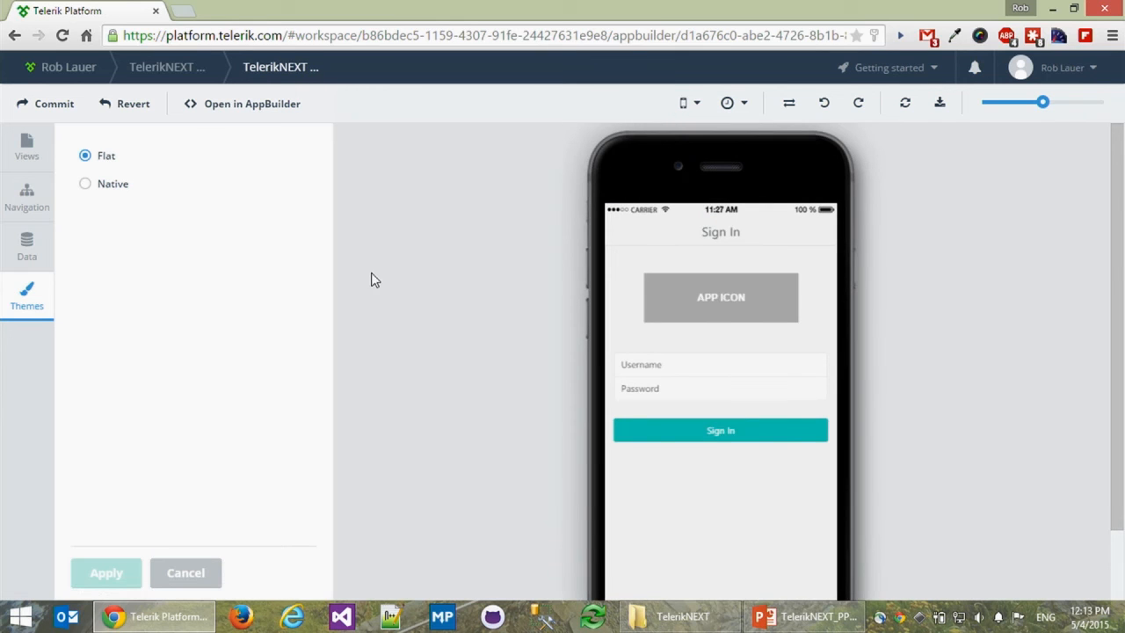
Add a Backend Services data provider that uses the Northwind project of the TelerikNEXT Data app
click(46, 250)
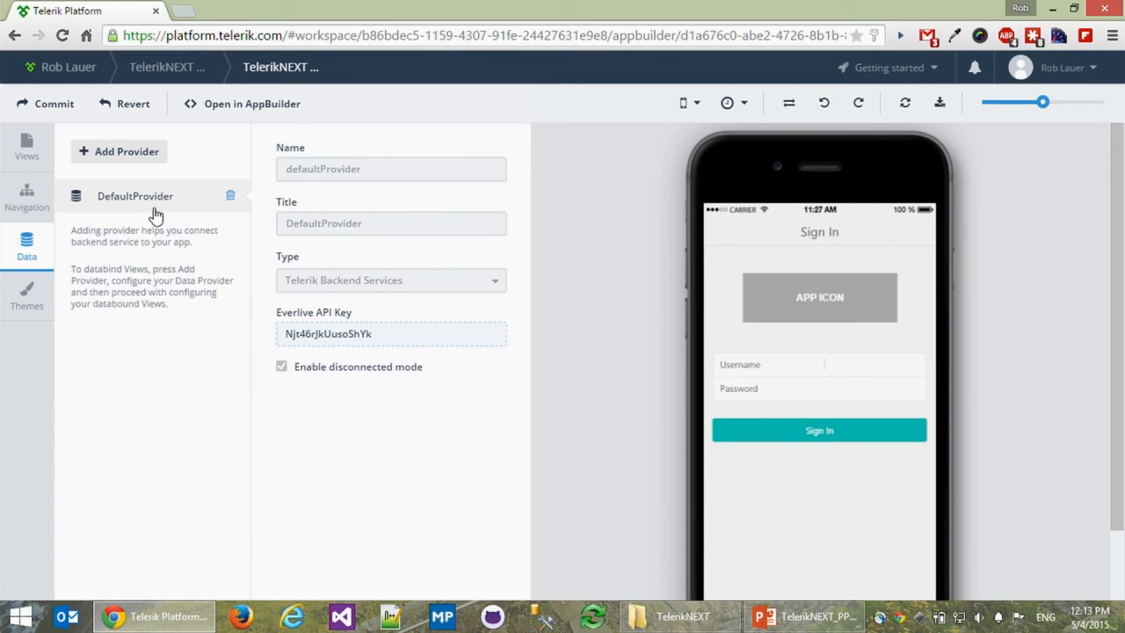
click(148, 158)
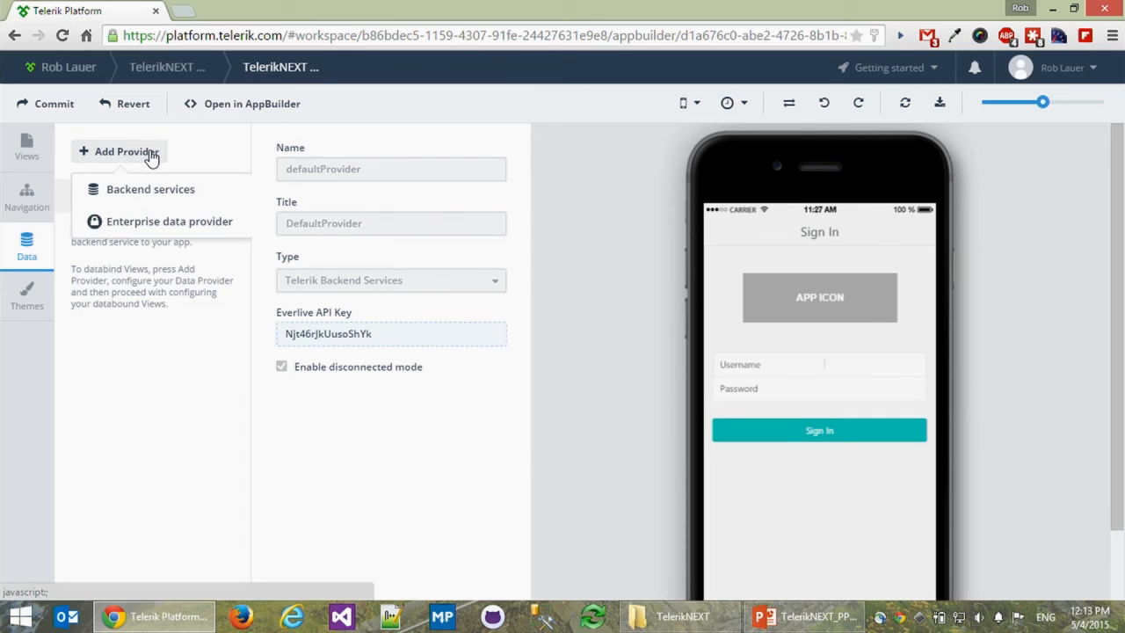
click(150, 191)
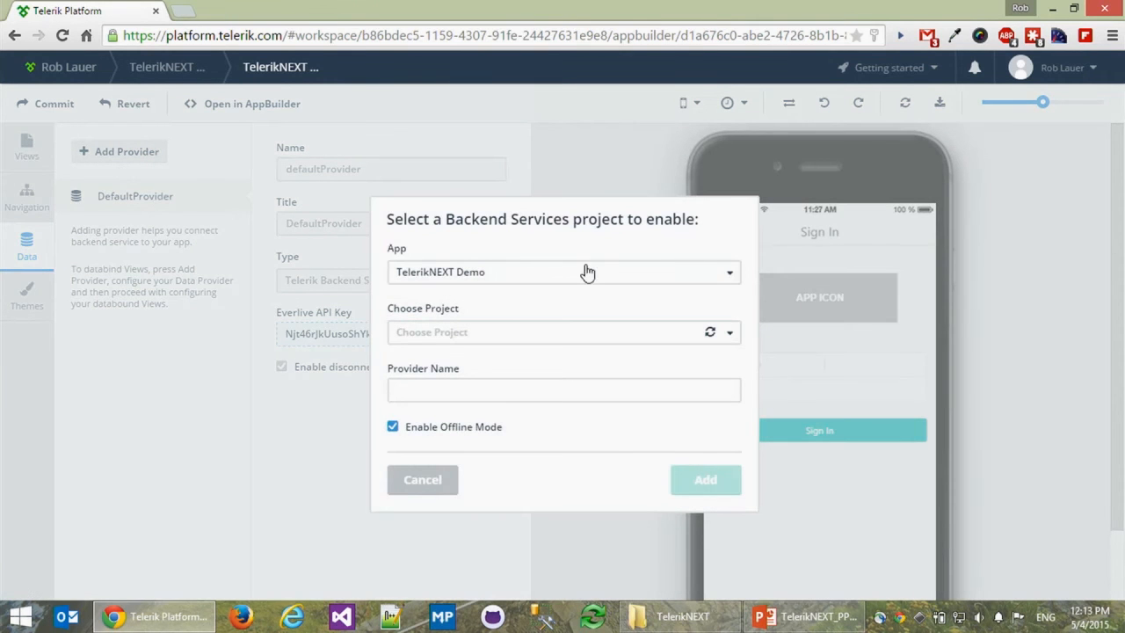
click(732, 276)
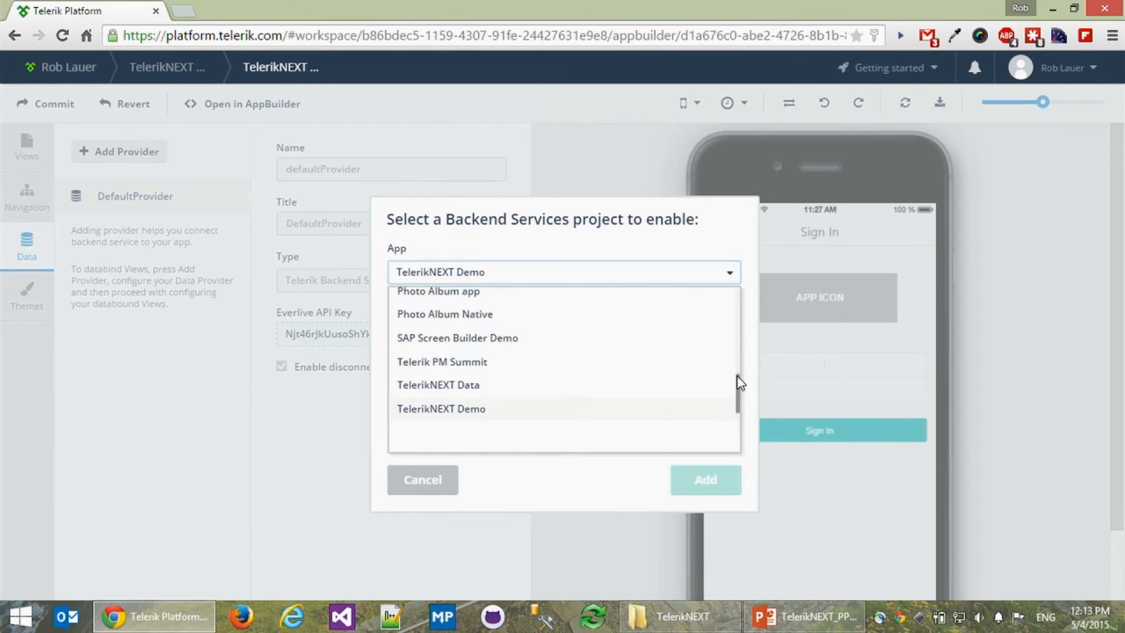
scroll(738, 384, down, 1)
click(467, 361)
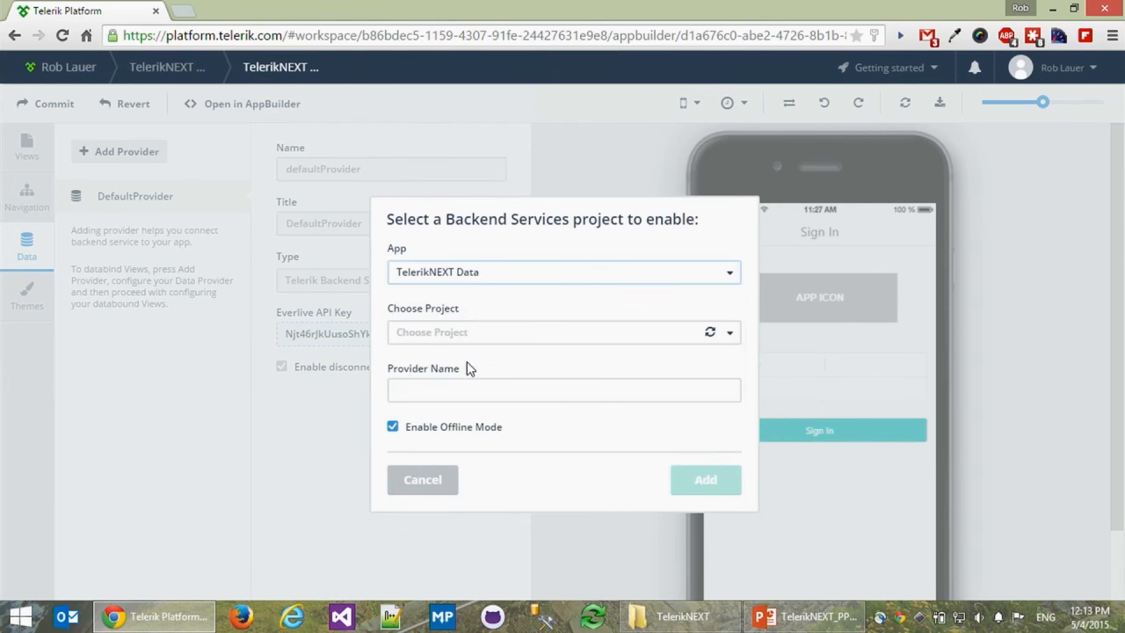
click(728, 333)
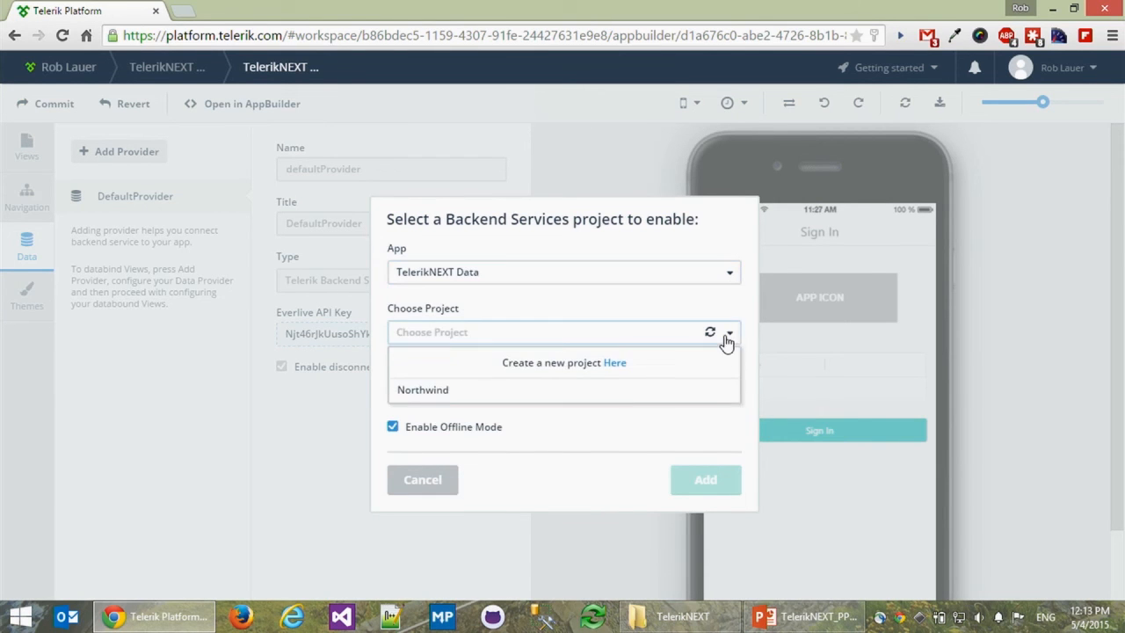
click(547, 394)
click(704, 485)
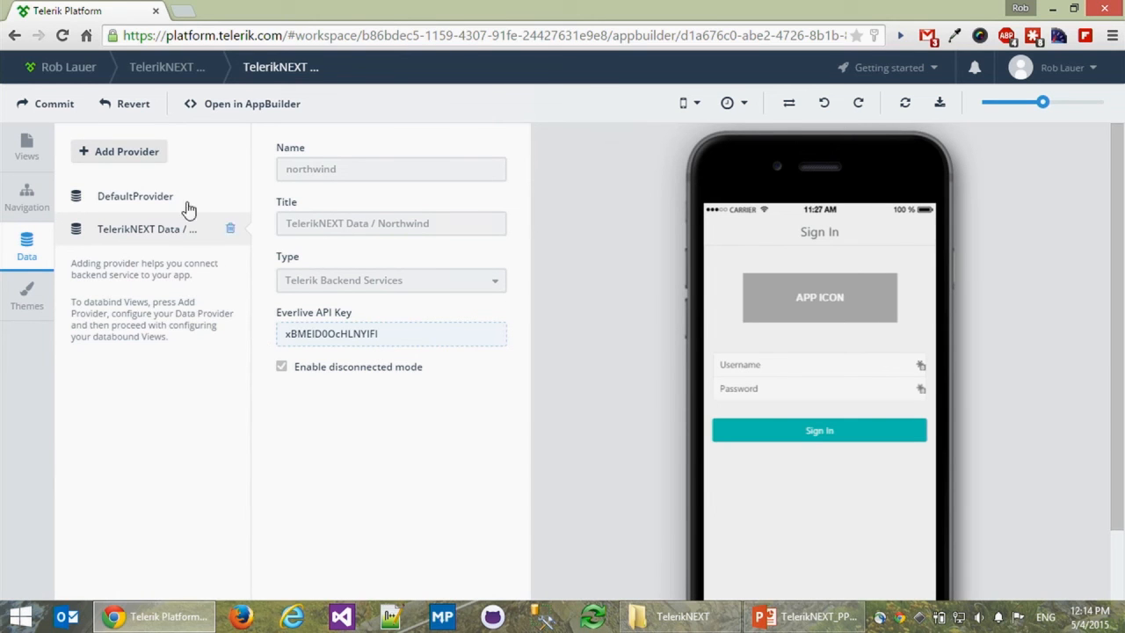
click(145, 156)
click(151, 188)
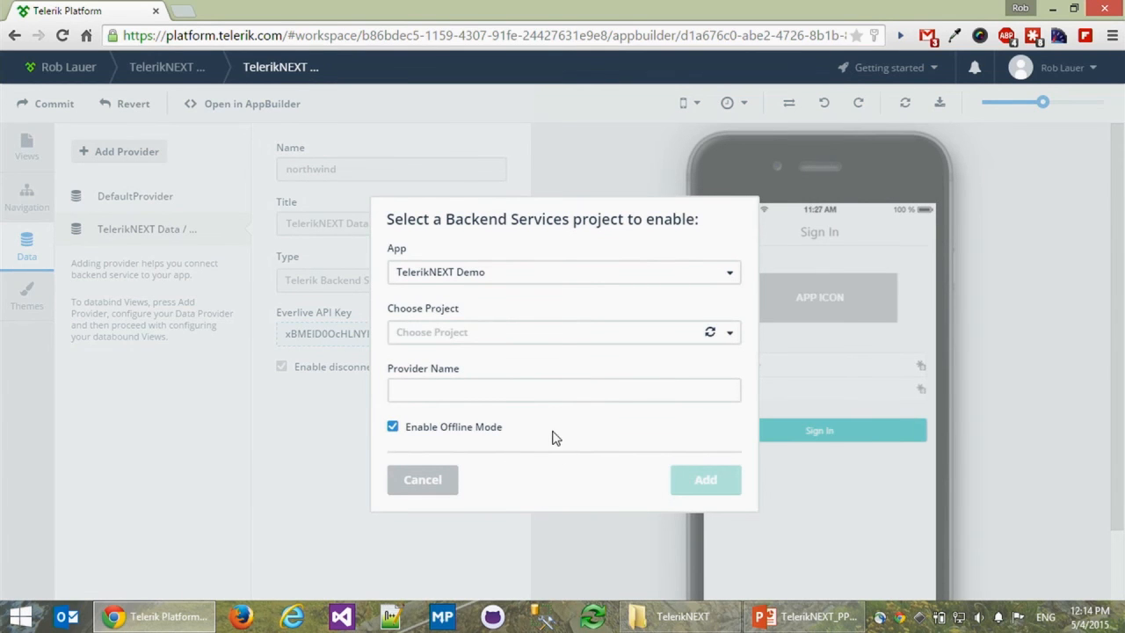
click(437, 486)
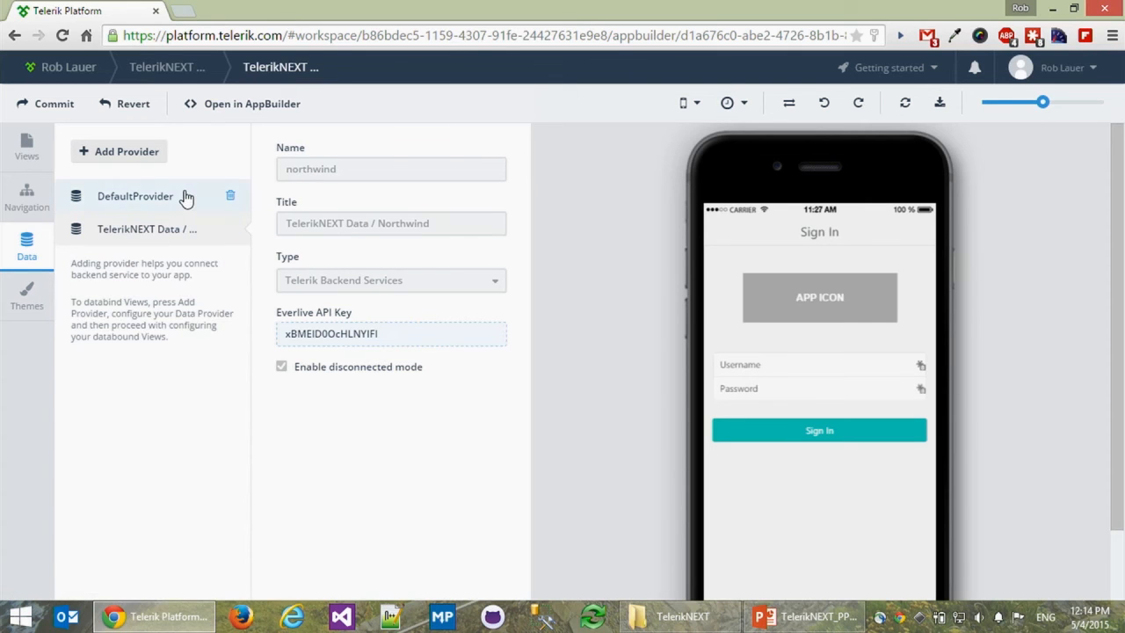
Open the TelerikNEXT Demo Backend project from the app's projects and examine the items in its Activities content type
click(164, 77)
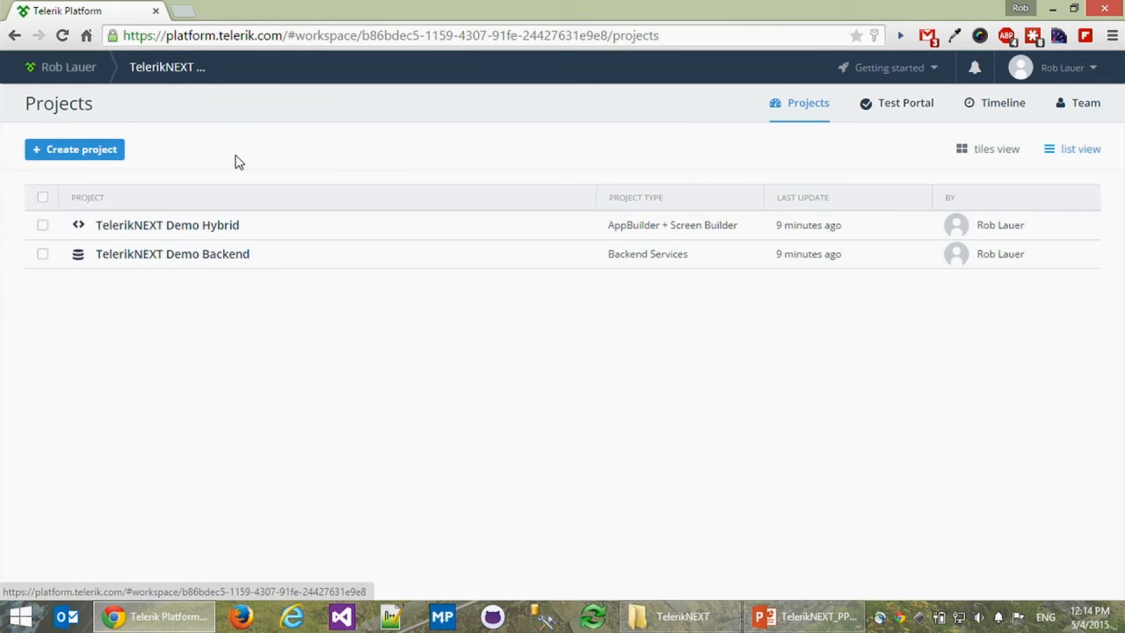
click(181, 256)
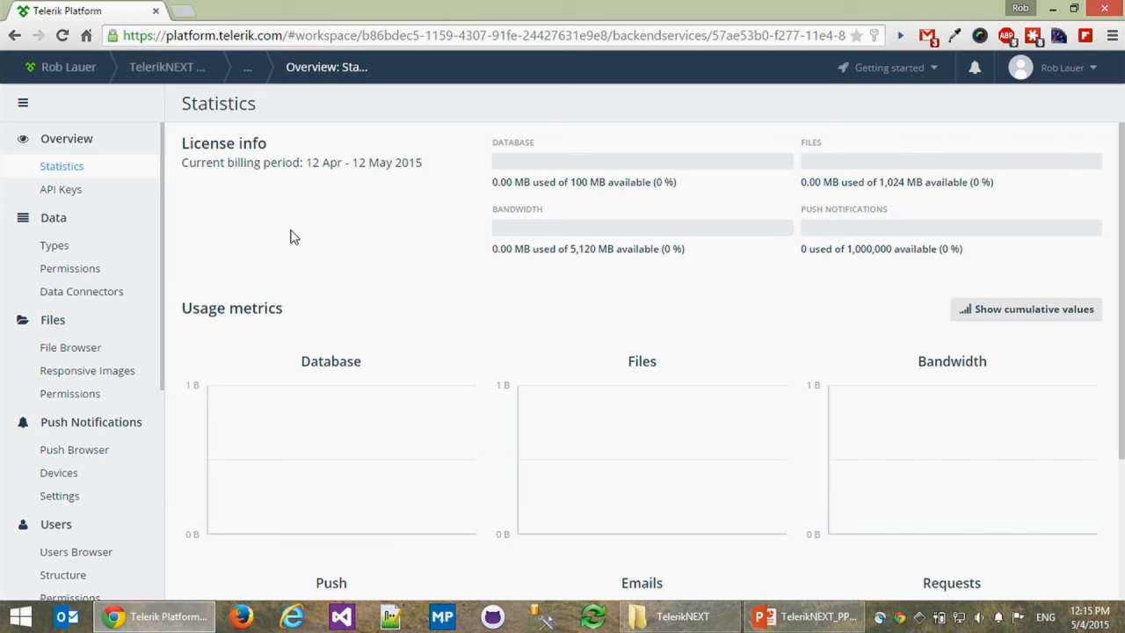
click(61, 251)
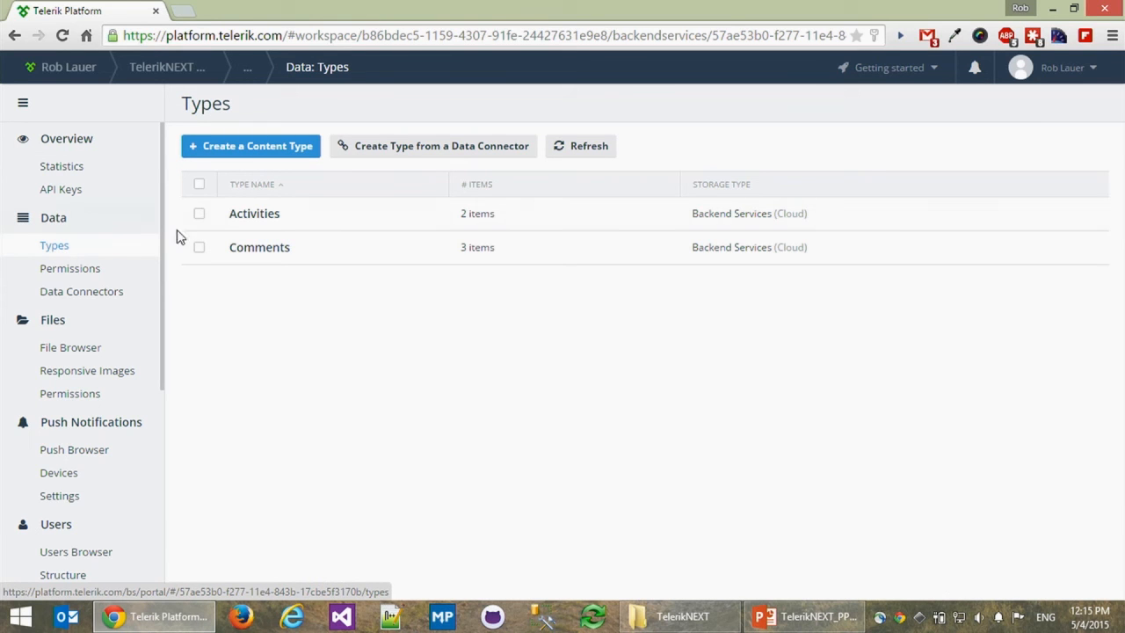
click(269, 215)
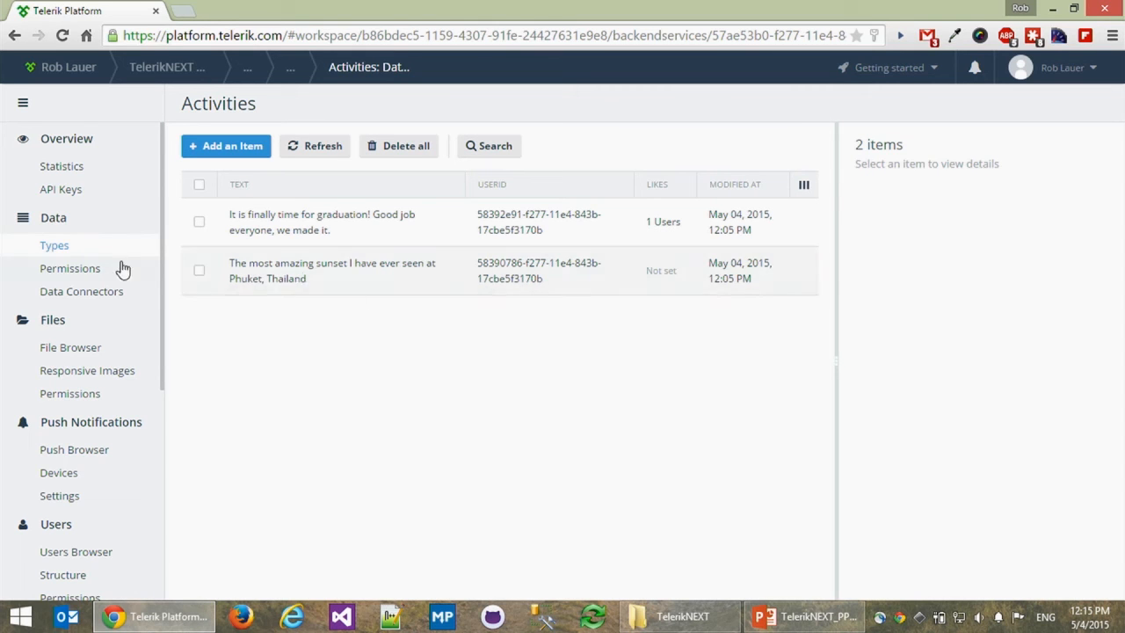
click(69, 250)
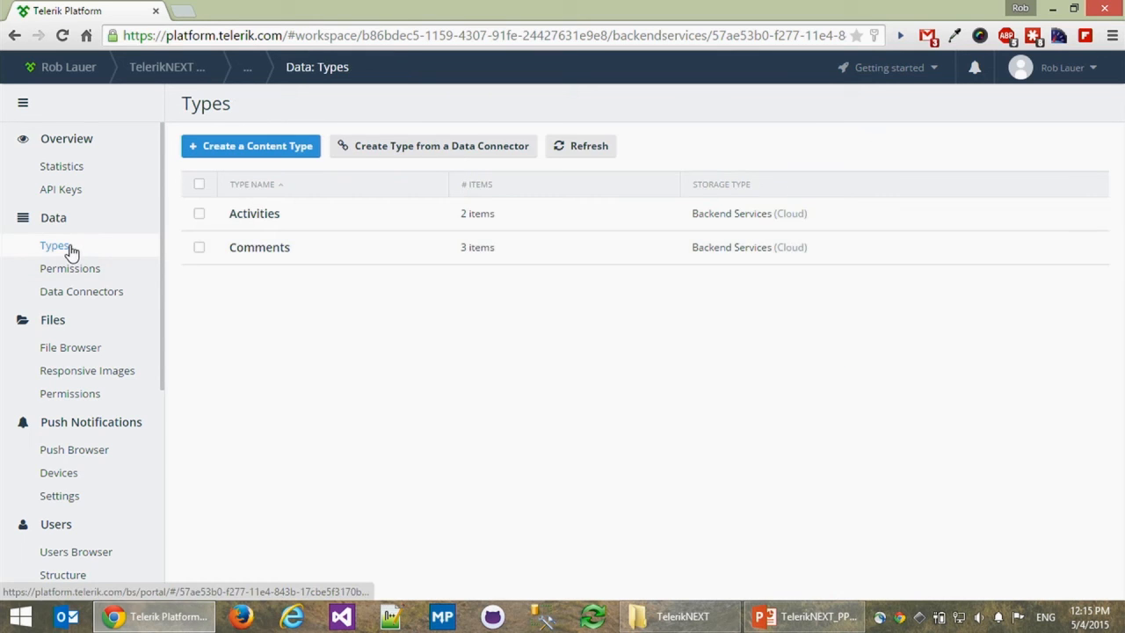
click(280, 216)
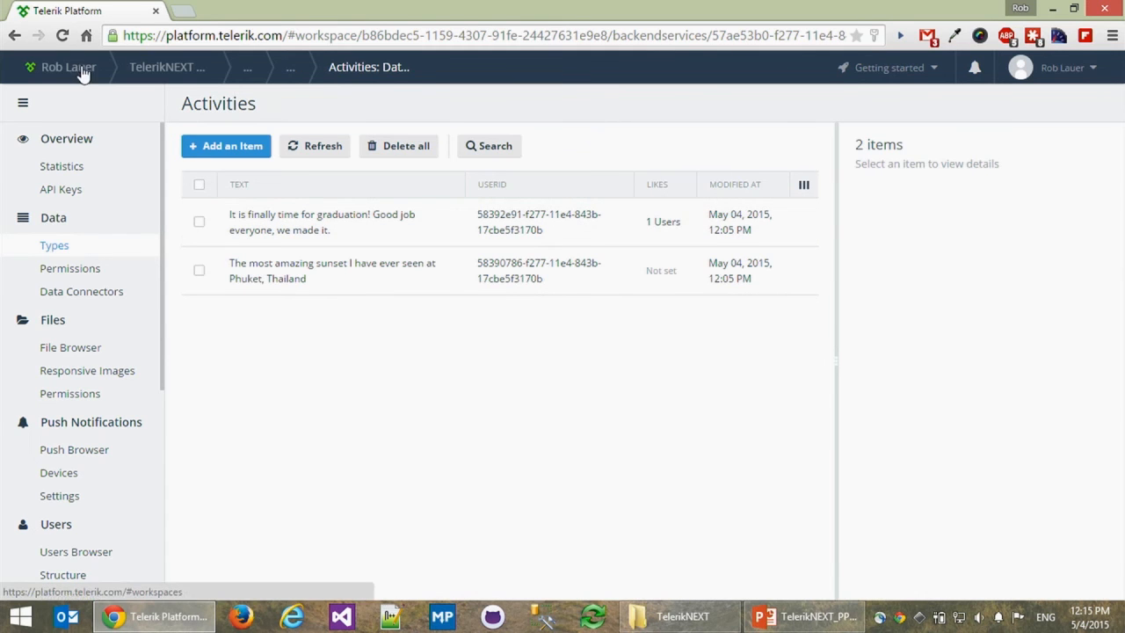
Open the app's projects in a new browser tab and open the TelerikNEXT Demo Hybrid project in Screen Builder
right_click(151, 75)
click(176, 80)
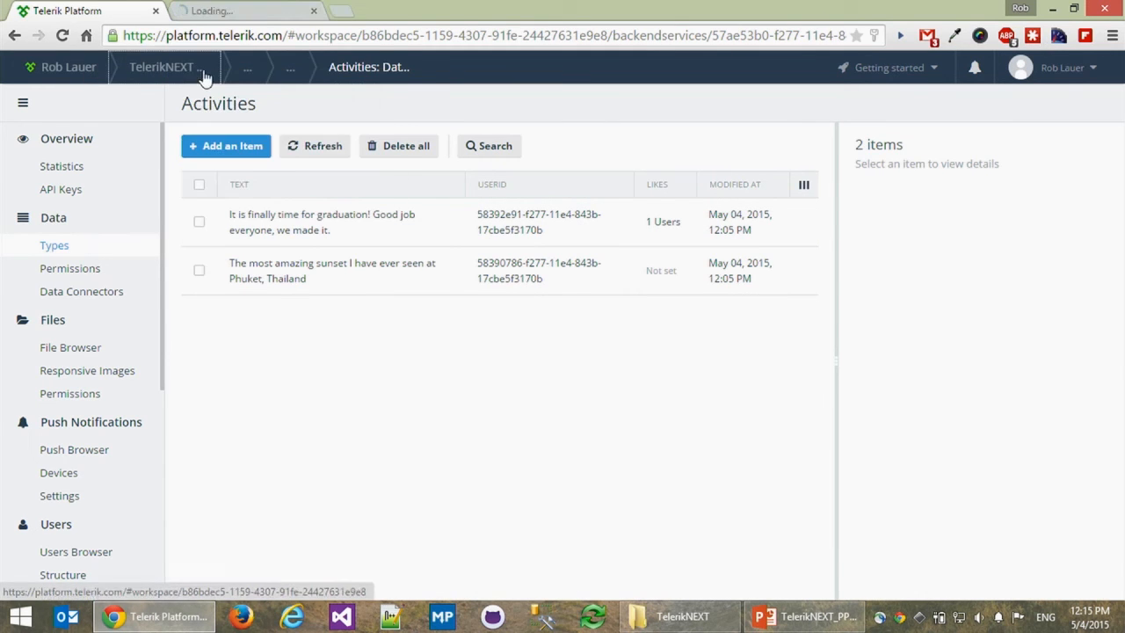
click(264, 12)
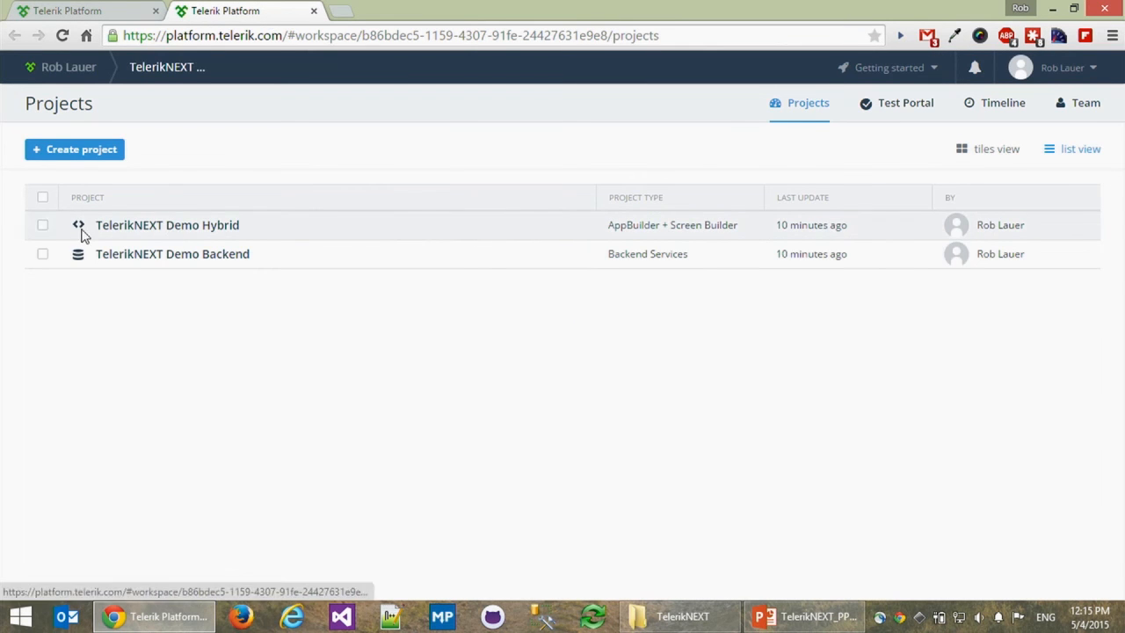
click(42, 228)
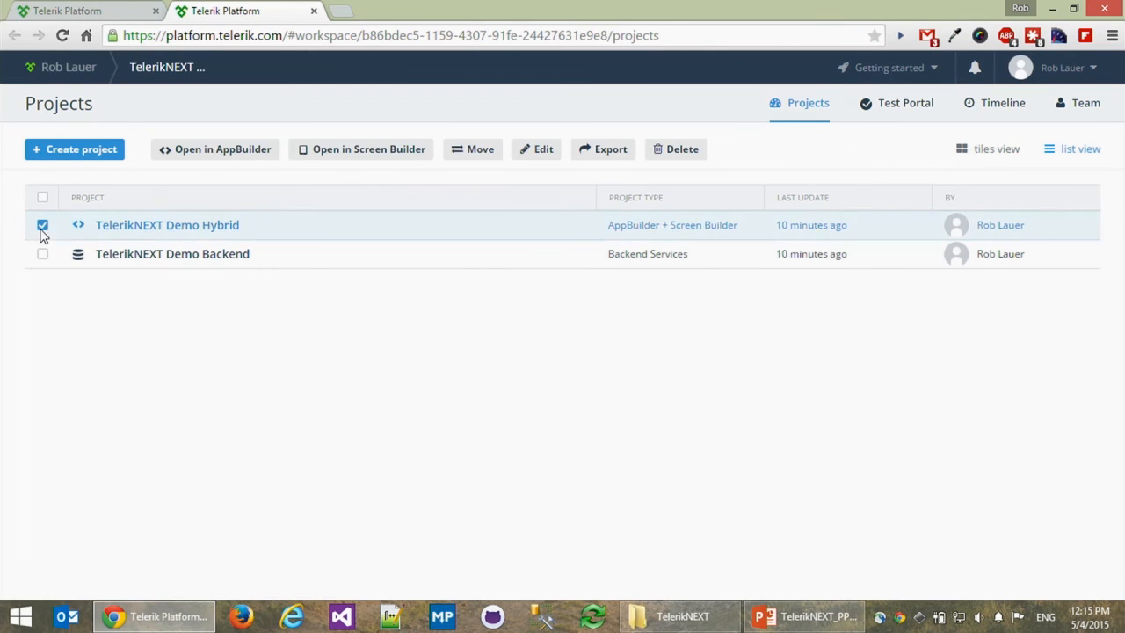
click(353, 151)
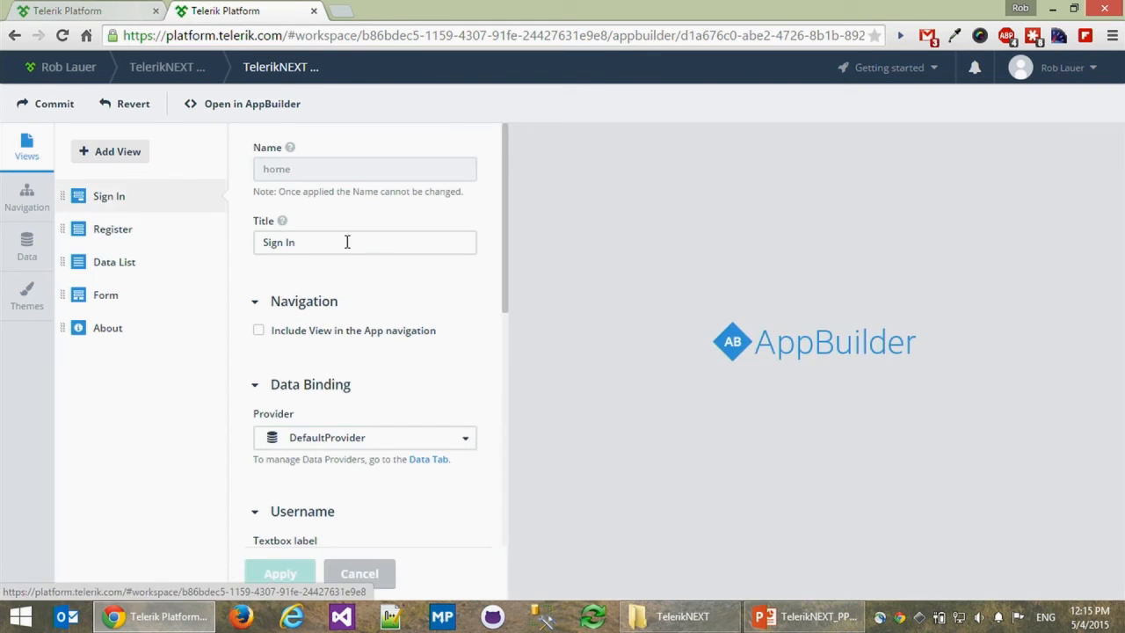
Enable pull to refresh on the Data List view, apply the change and try the pull gesture in the simulator
click(133, 260)
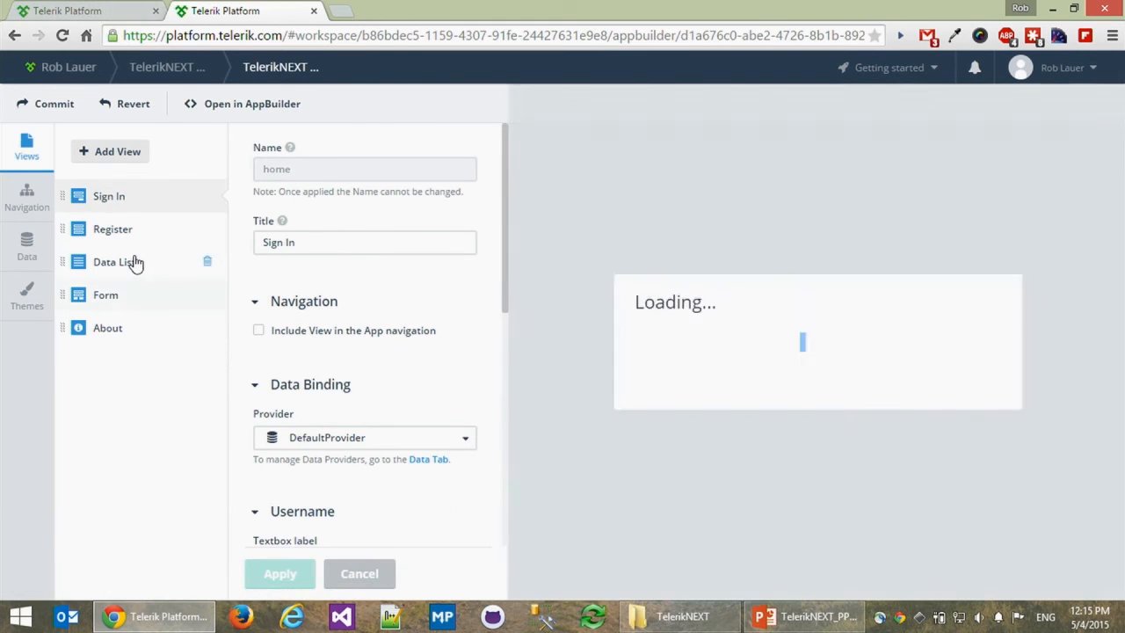
drag(504, 280, 498, 547)
click(259, 397)
click(275, 580)
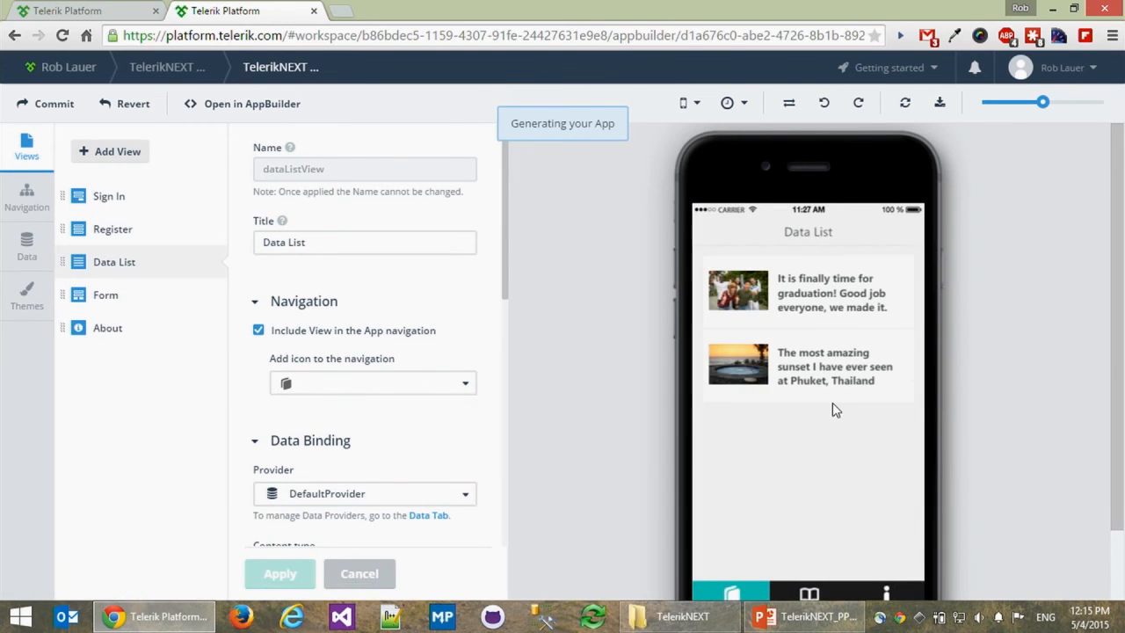
drag(821, 350, 820, 496)
Add an item with the text "Hello TelerikNEXT!" to the backend's Activities type and pull to refresh the Data List in the simulator
click(112, 10)
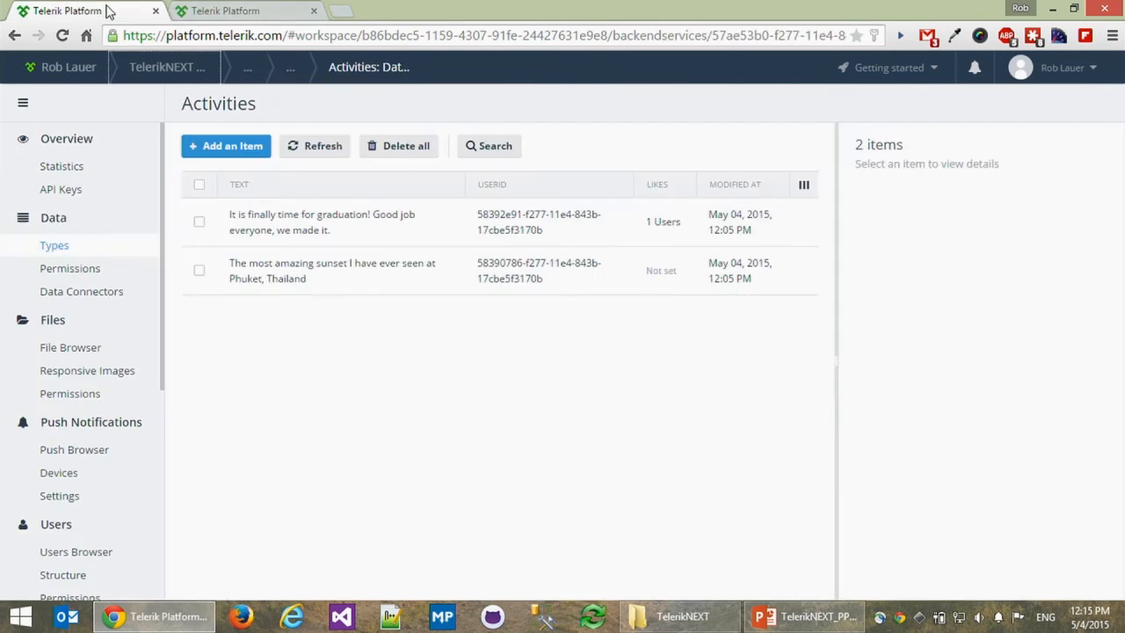
click(232, 146)
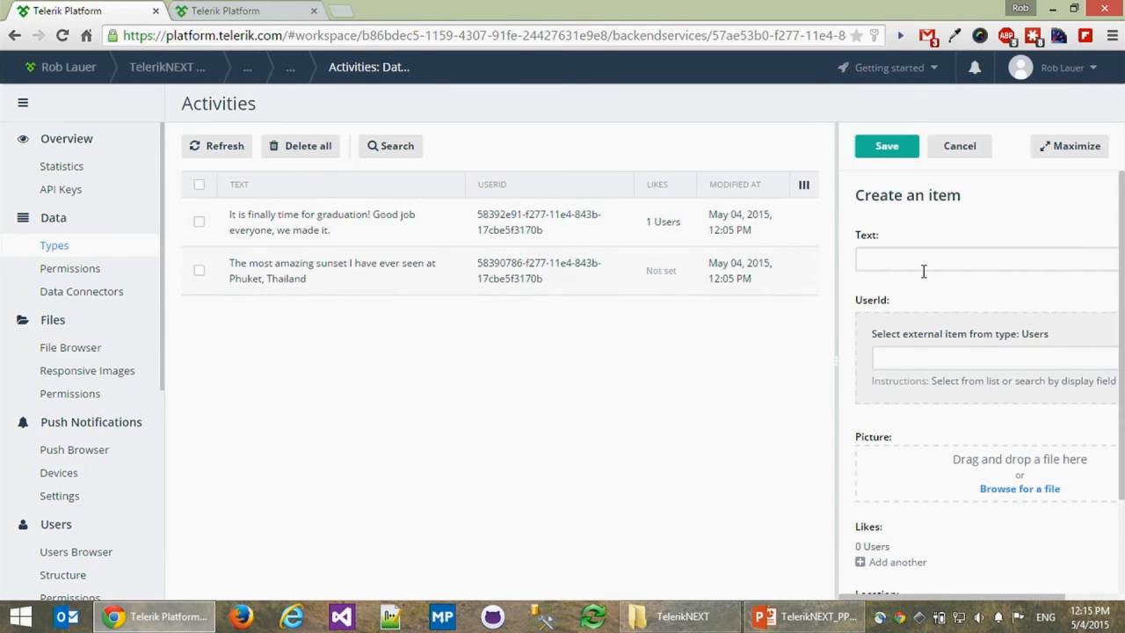
text(Hello TelerikNEXT!)
click(887, 146)
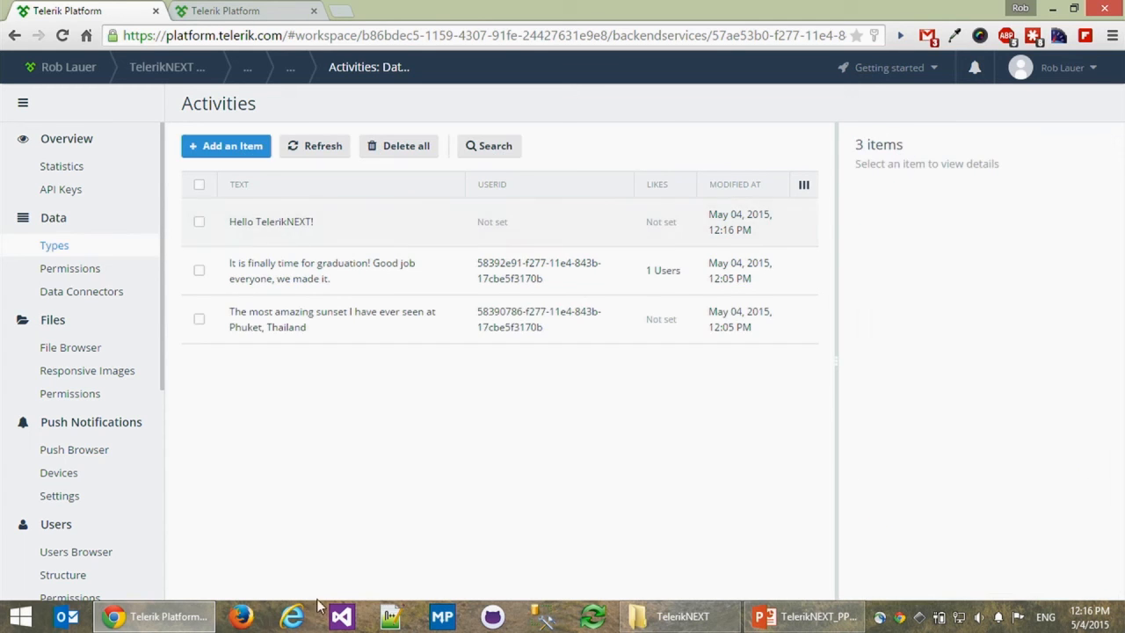
click(256, 9)
drag(835, 364, 837, 437)
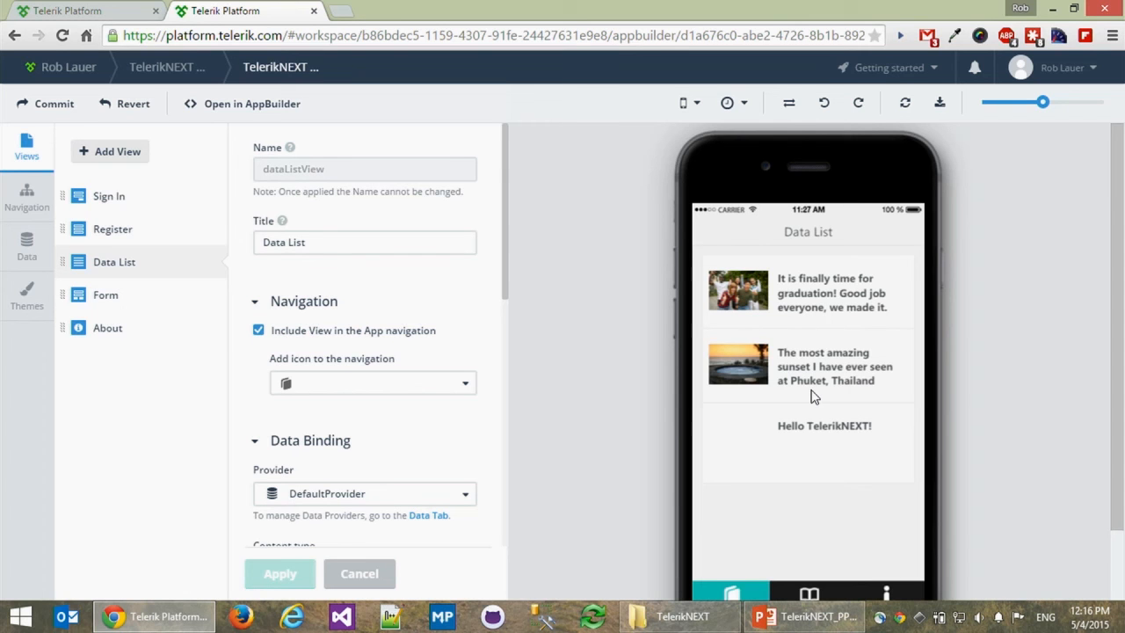
Examine the backend's data connector setup for an existing Data Link Server, including the selectable database types, and return to the app's projects
click(116, 11)
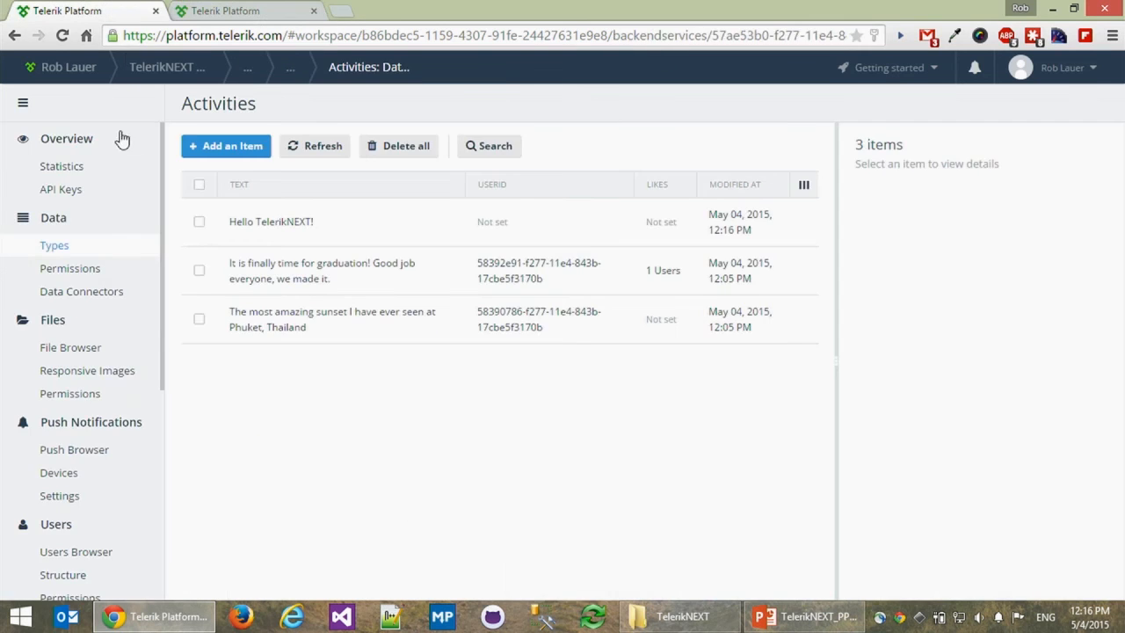
click(95, 296)
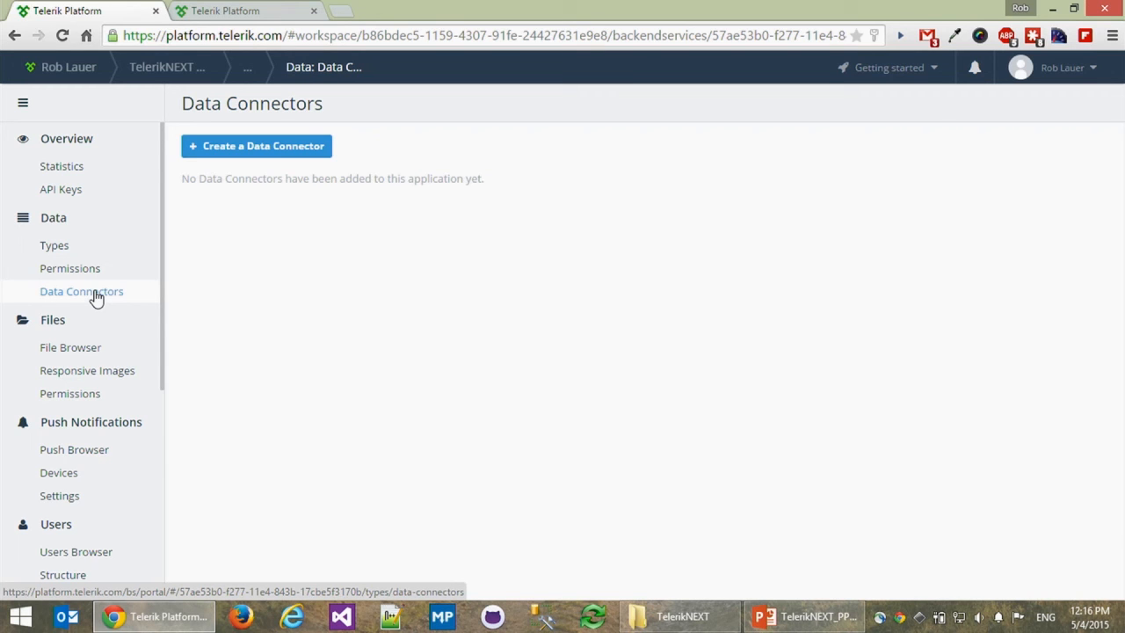
click(273, 148)
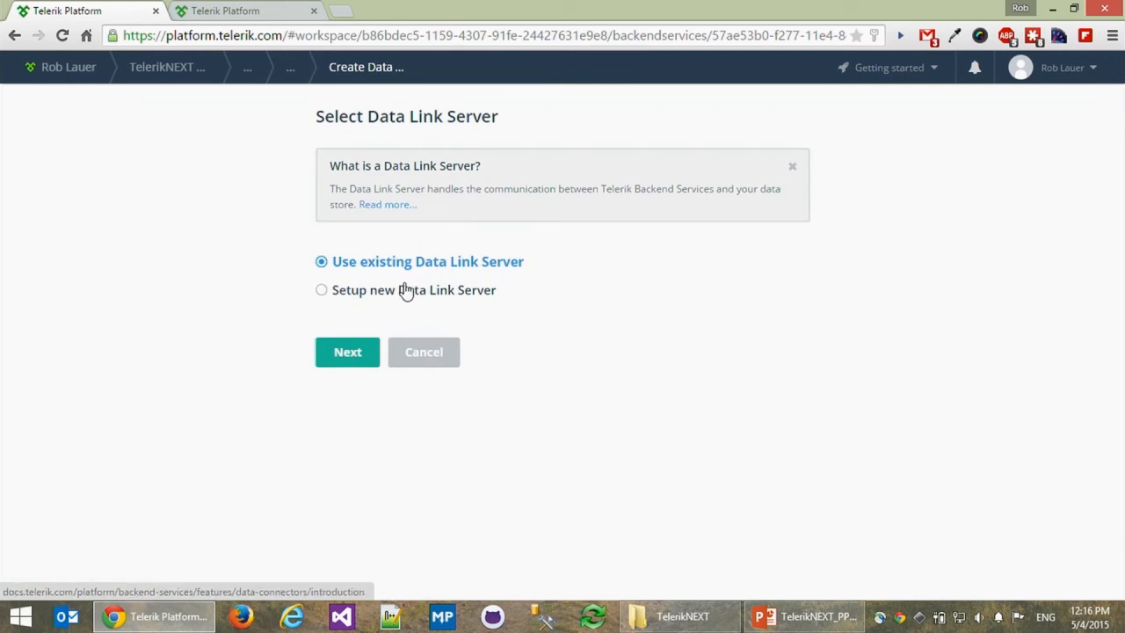
click(352, 351)
click(497, 359)
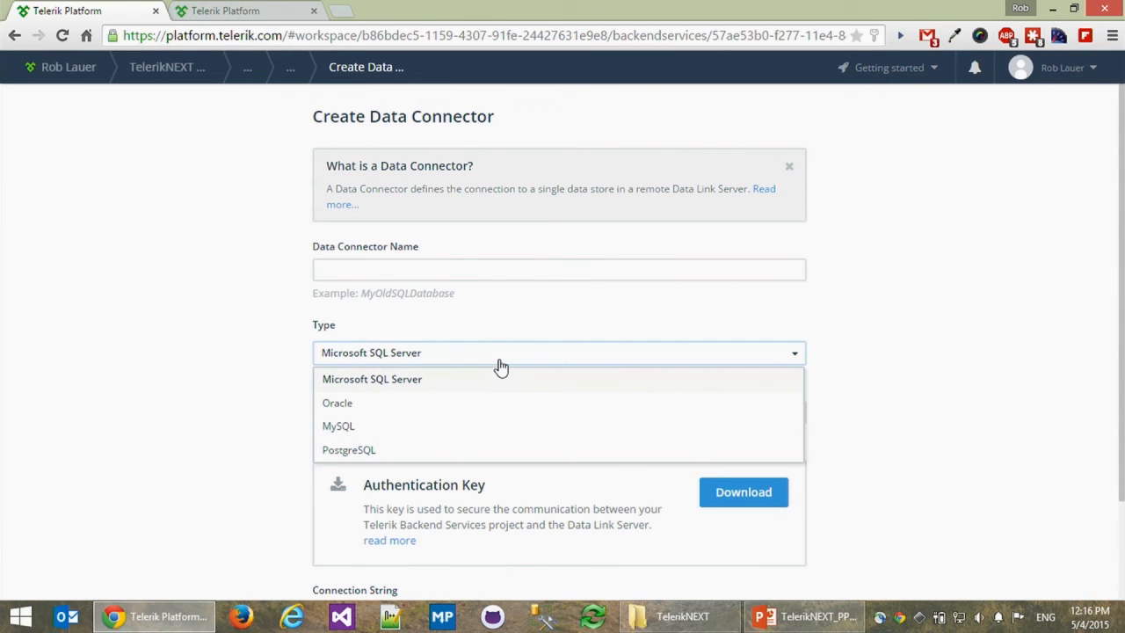
click(181, 160)
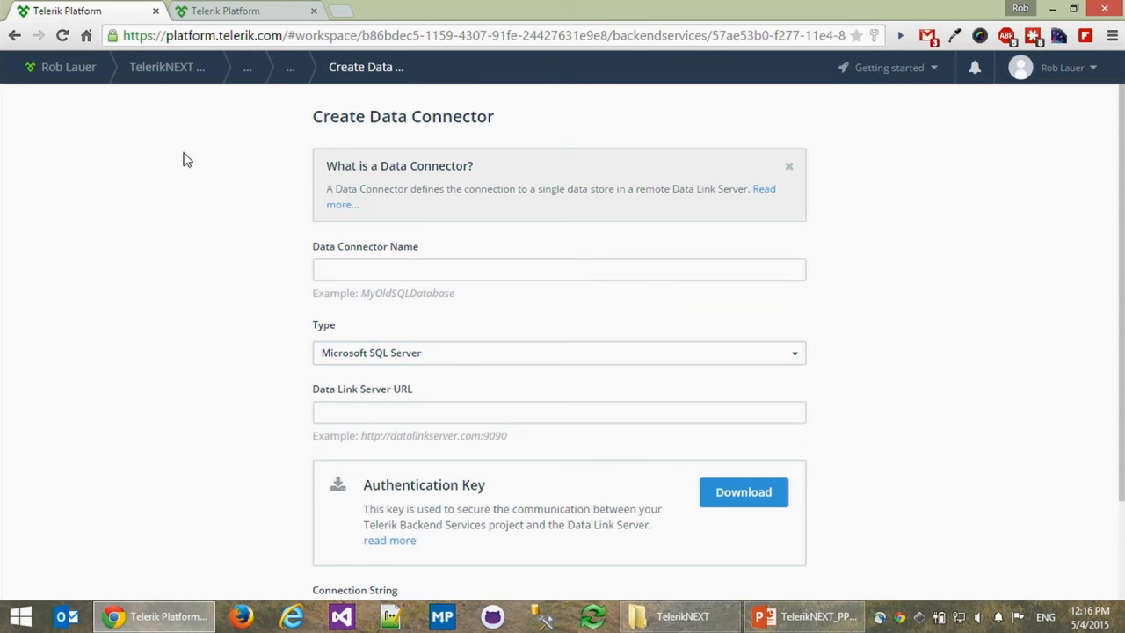
click(157, 78)
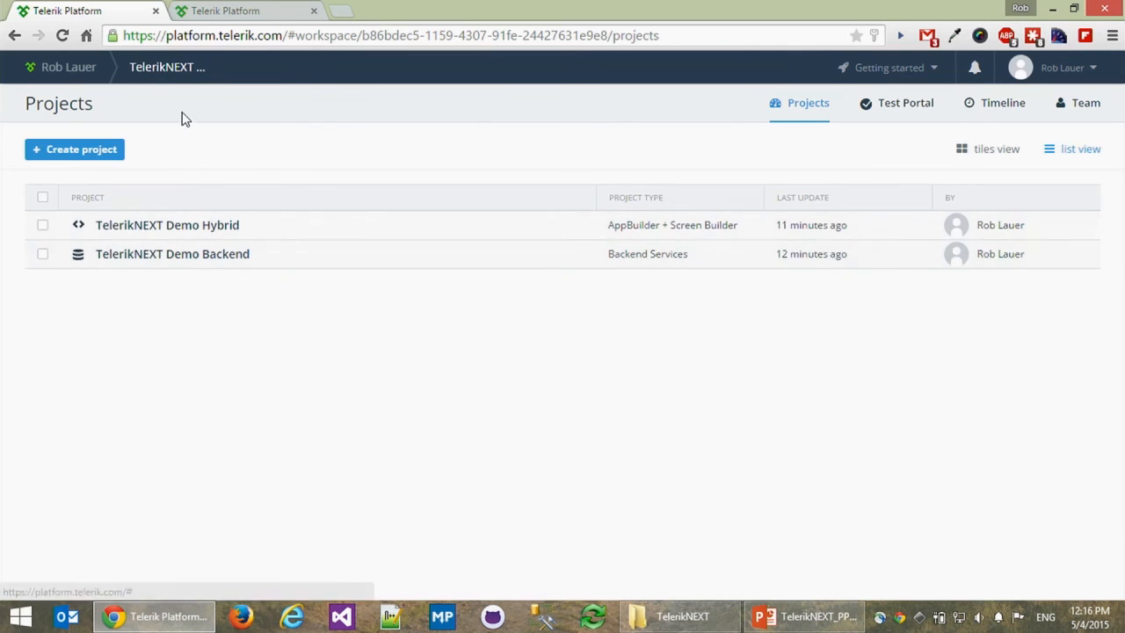
Bind the Data List view to the TelerikNEXT Data / Northwind provider with the dbo_Customers content type
click(245, 15)
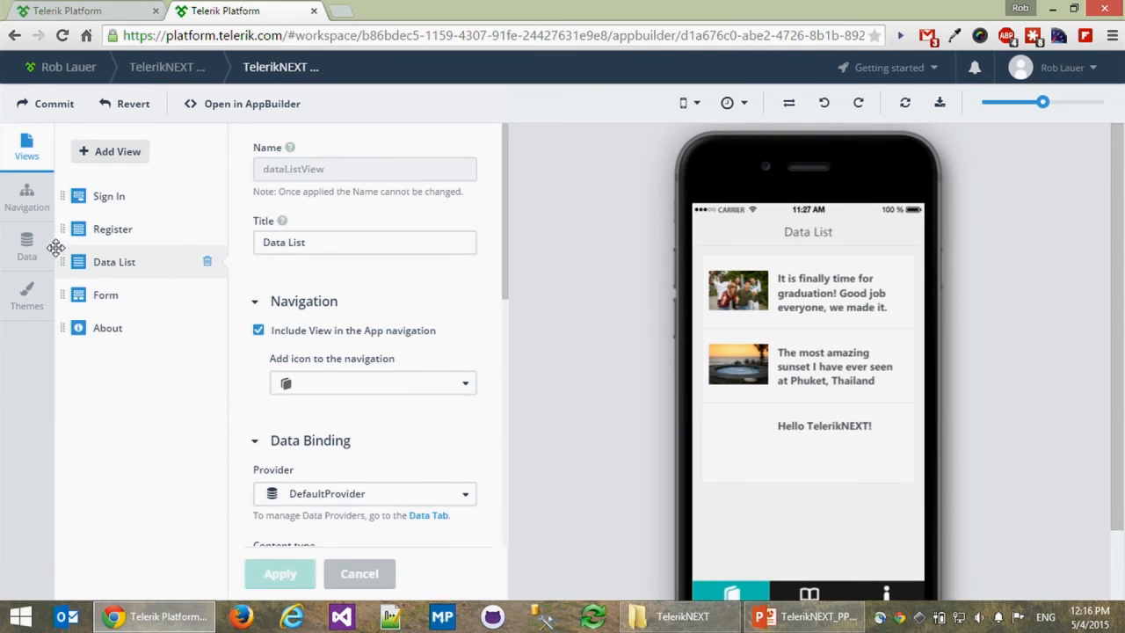
click(114, 269)
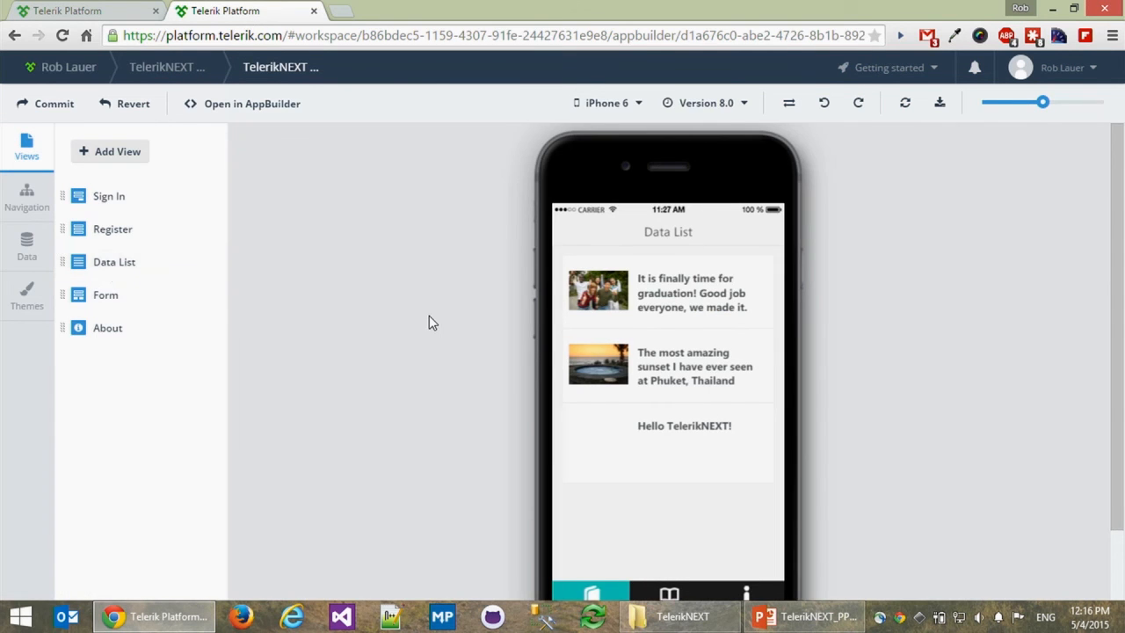
click(140, 271)
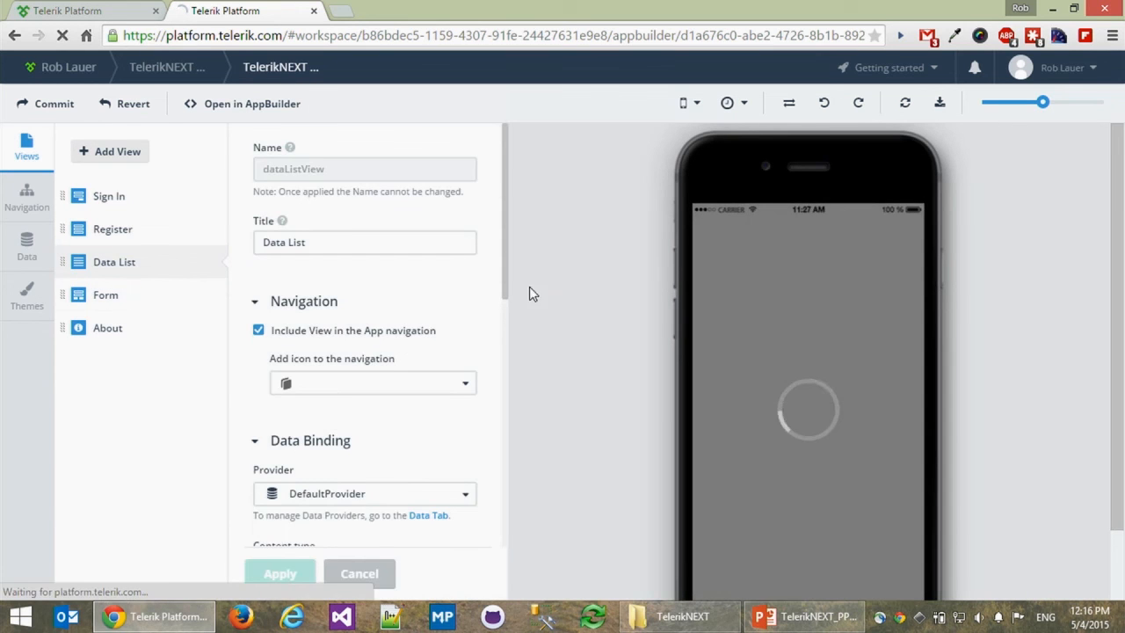
scroll(508, 285, down, 3)
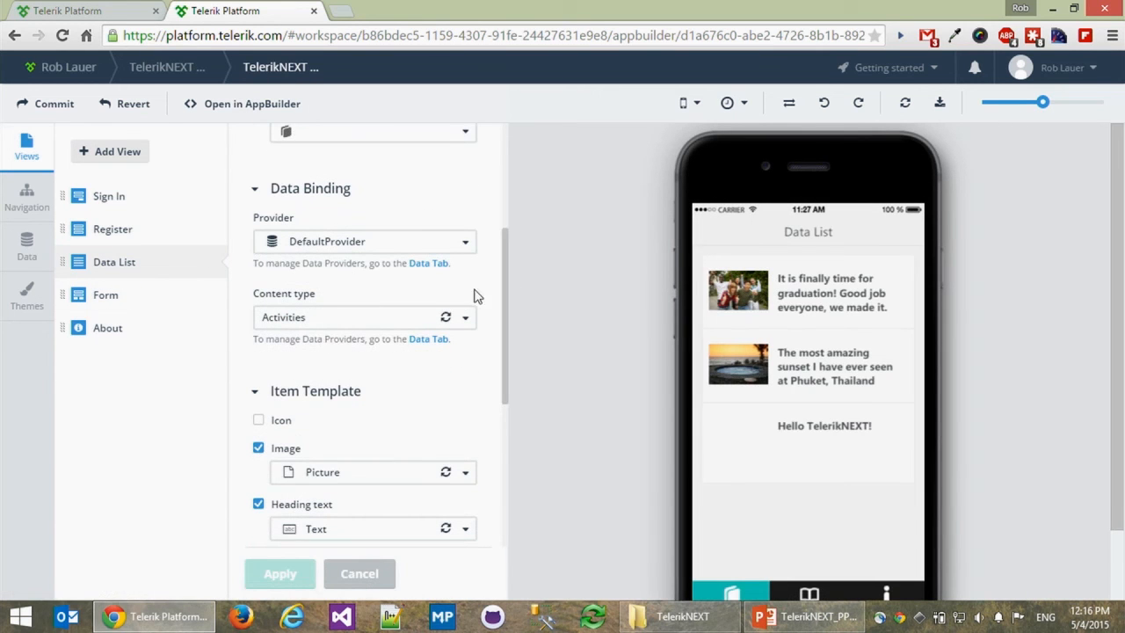
click(466, 245)
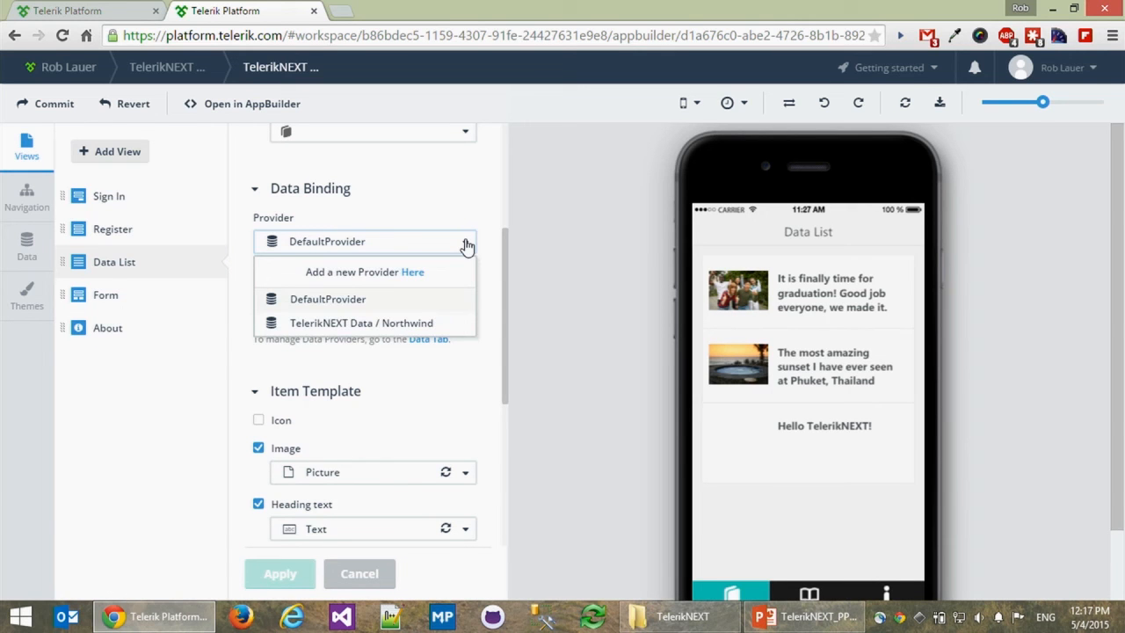
click(400, 322)
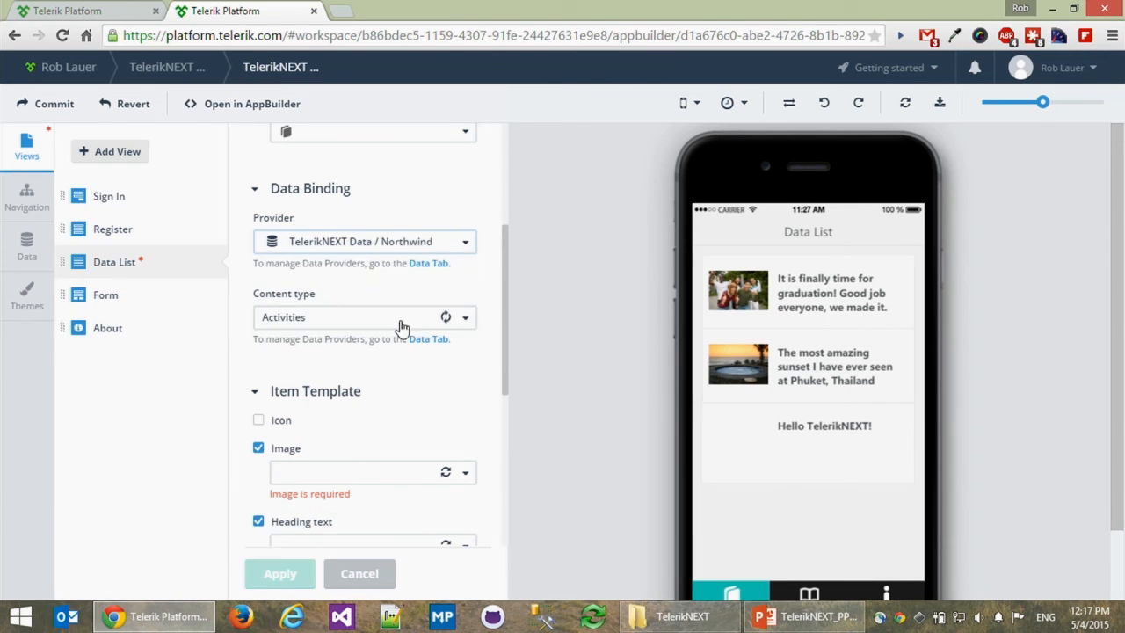
click(466, 317)
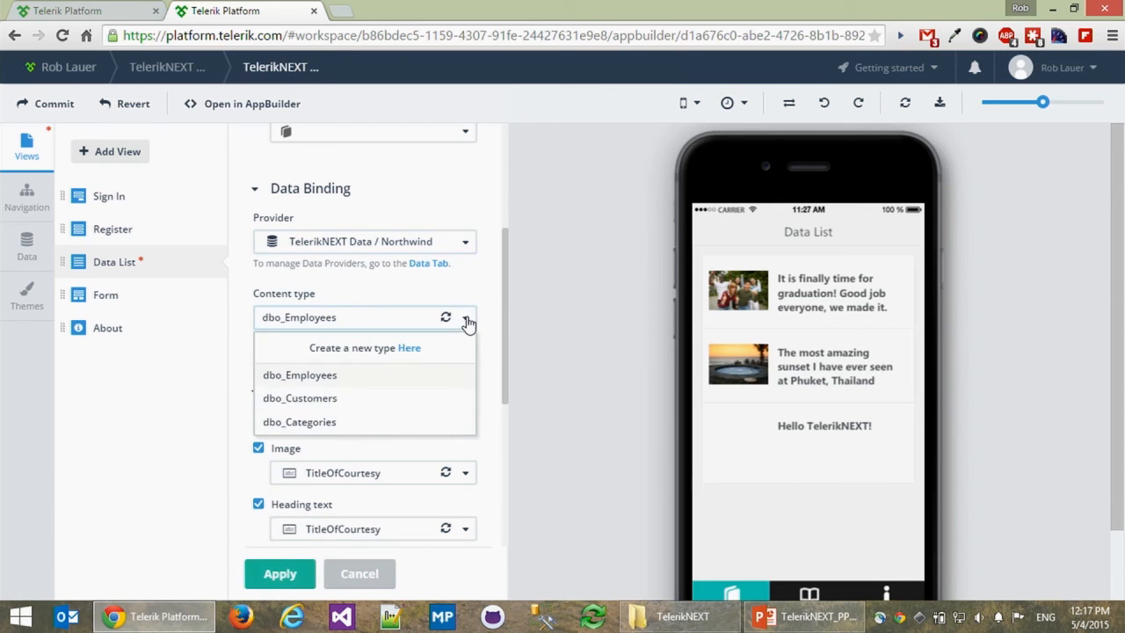
click(325, 403)
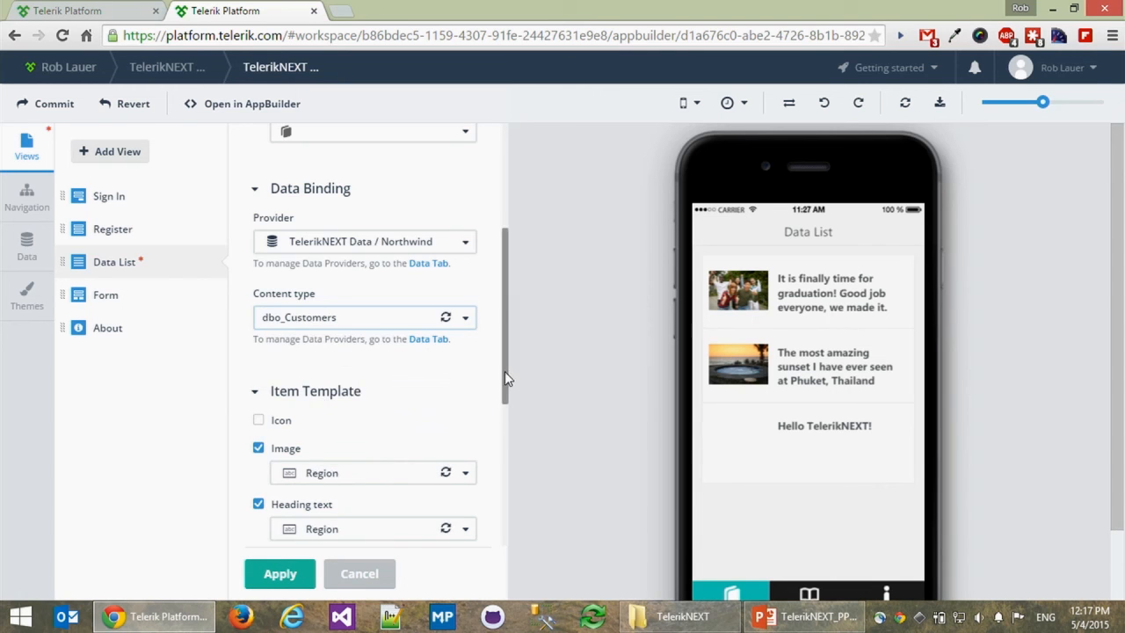
Remove the image from the Data List's item template and use the ContactName field as heading text
scroll(505, 371, down, 1)
click(290, 362)
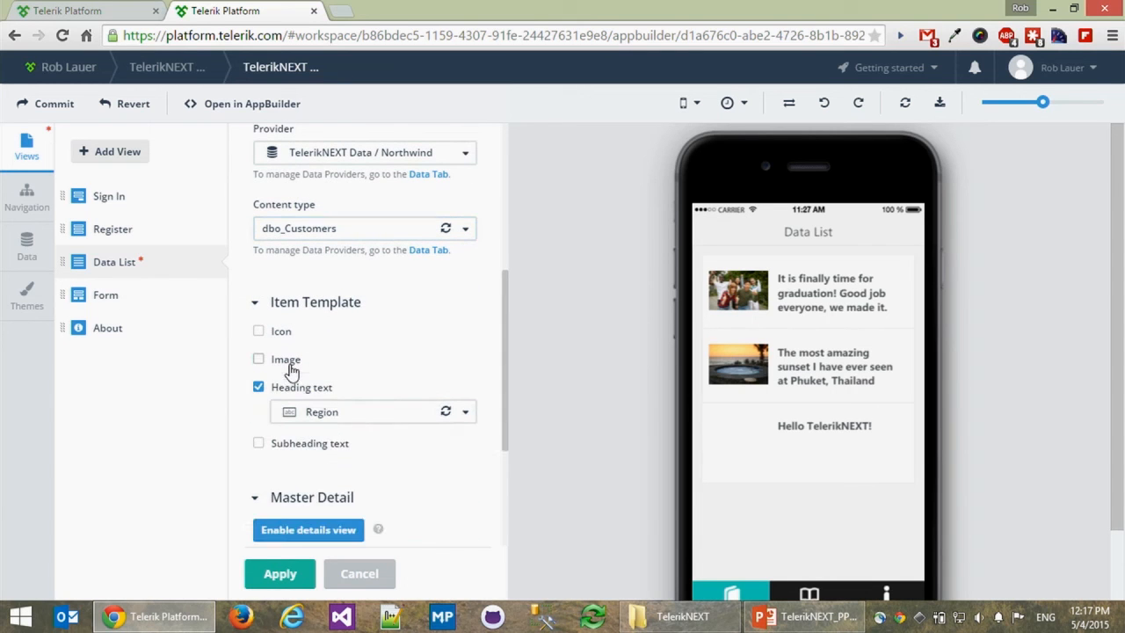
click(467, 413)
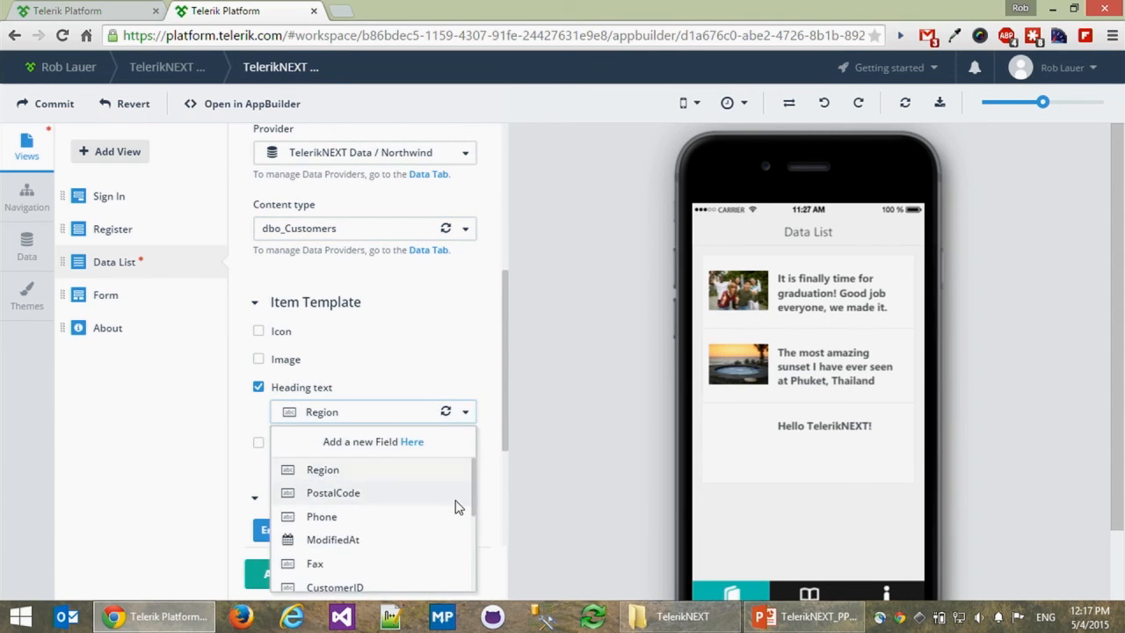
drag(475, 508, 469, 554)
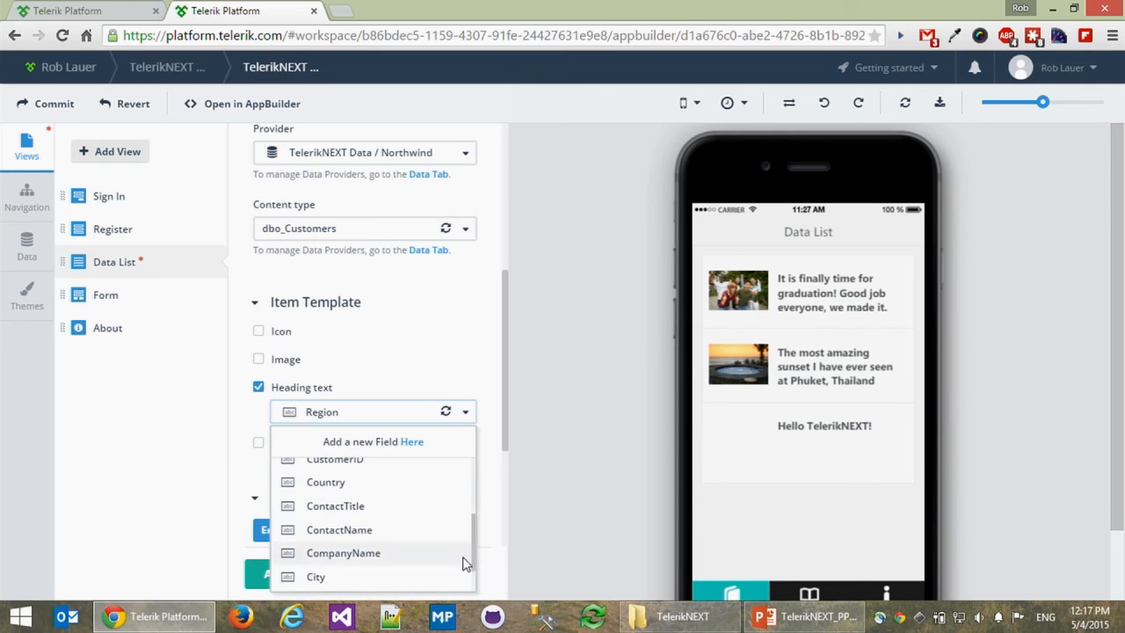
click(347, 530)
Add the CompanyName field as subheading text, apply the Data List changes and browse the customer list in the simulator
click(259, 443)
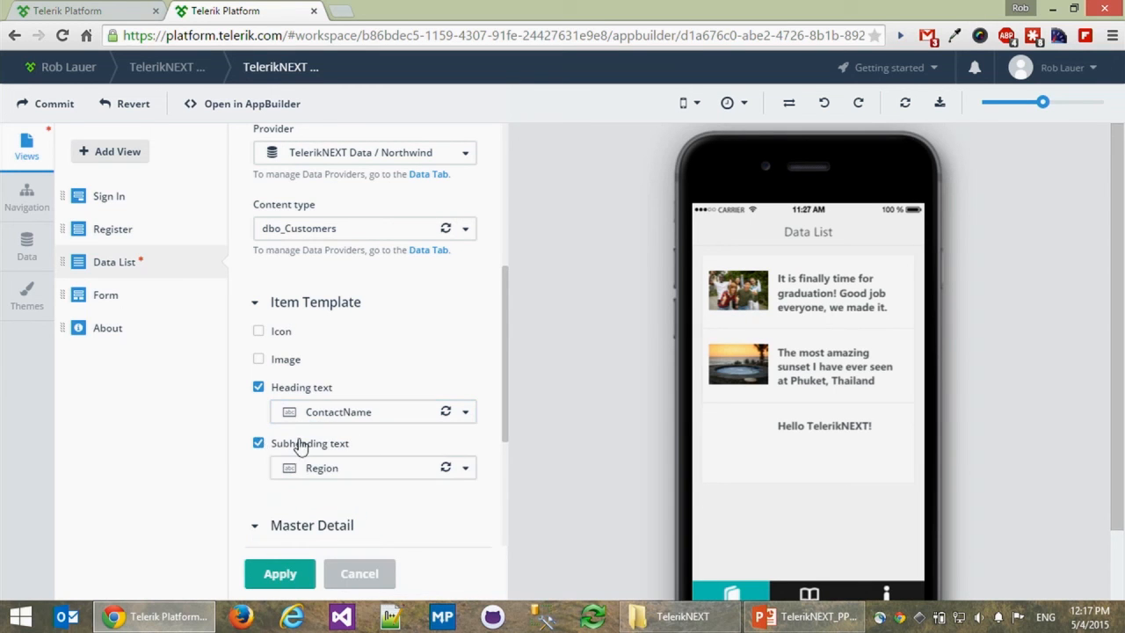
click(467, 472)
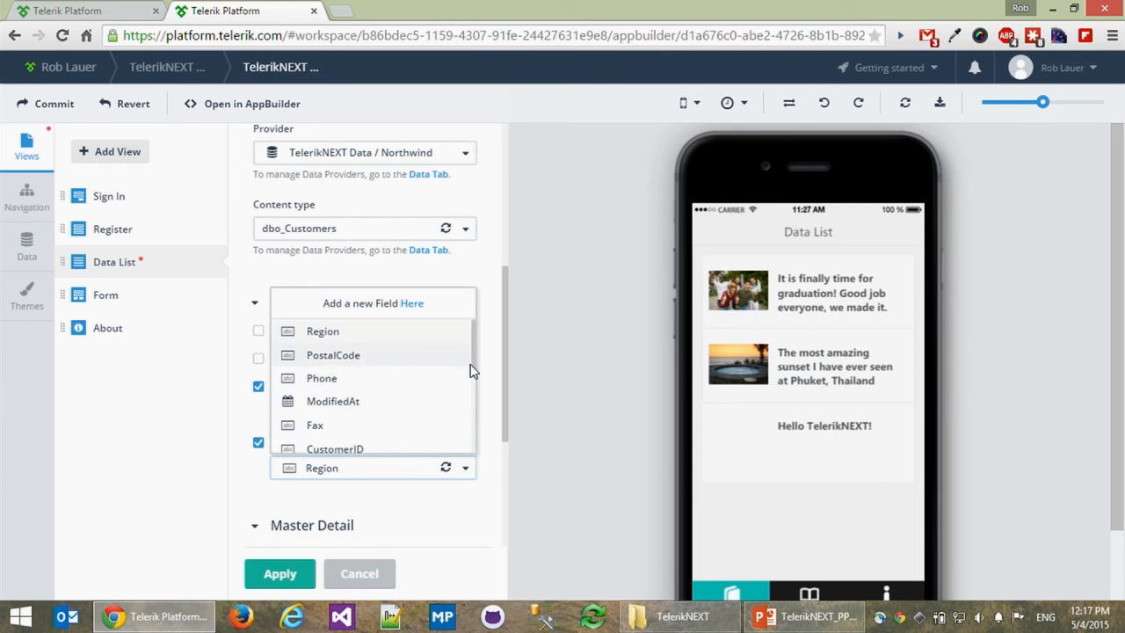
drag(476, 367, 470, 432)
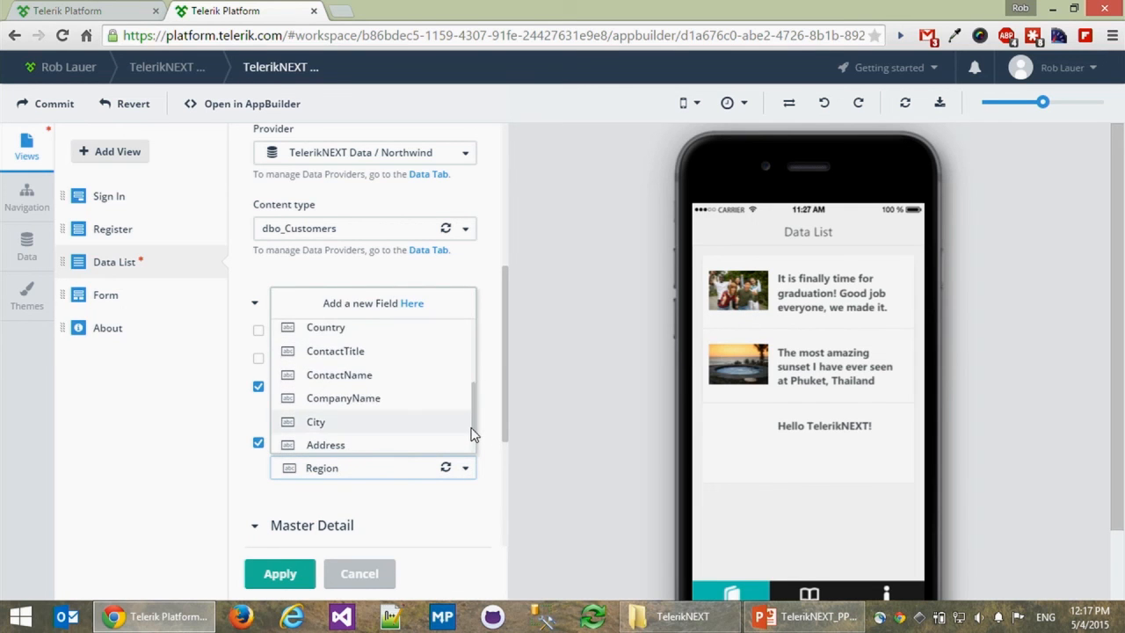
click(327, 402)
click(273, 573)
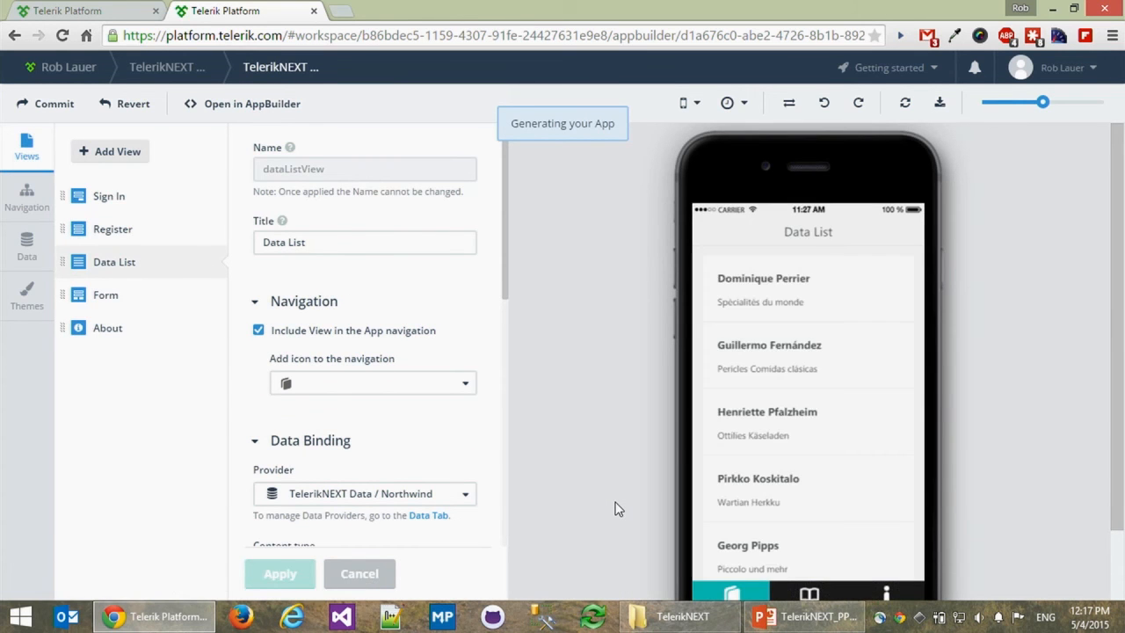
drag(825, 370, 836, 334)
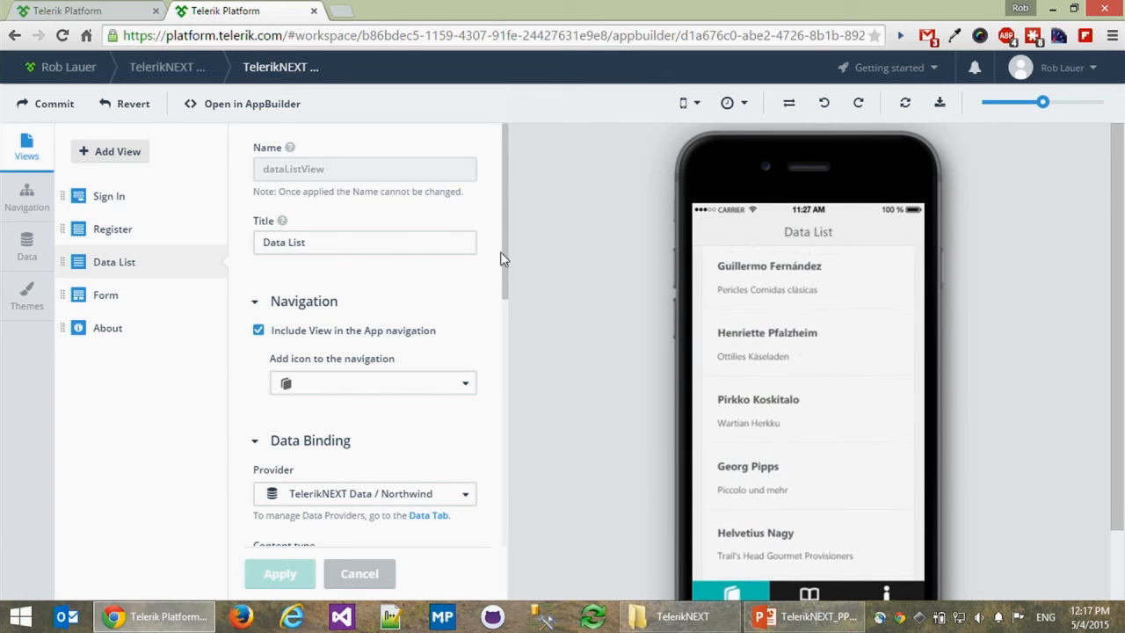
Enable load on demand for the Data List view, apply it and scroll through the customers in the simulator
drag(502, 254, 490, 477)
click(260, 502)
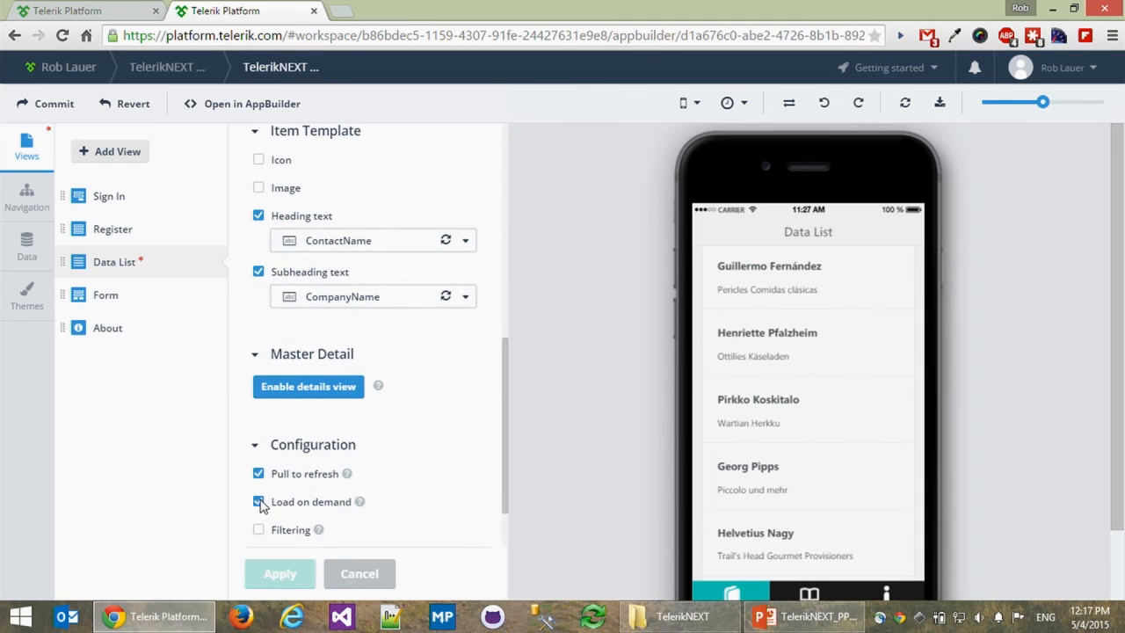
click(282, 574)
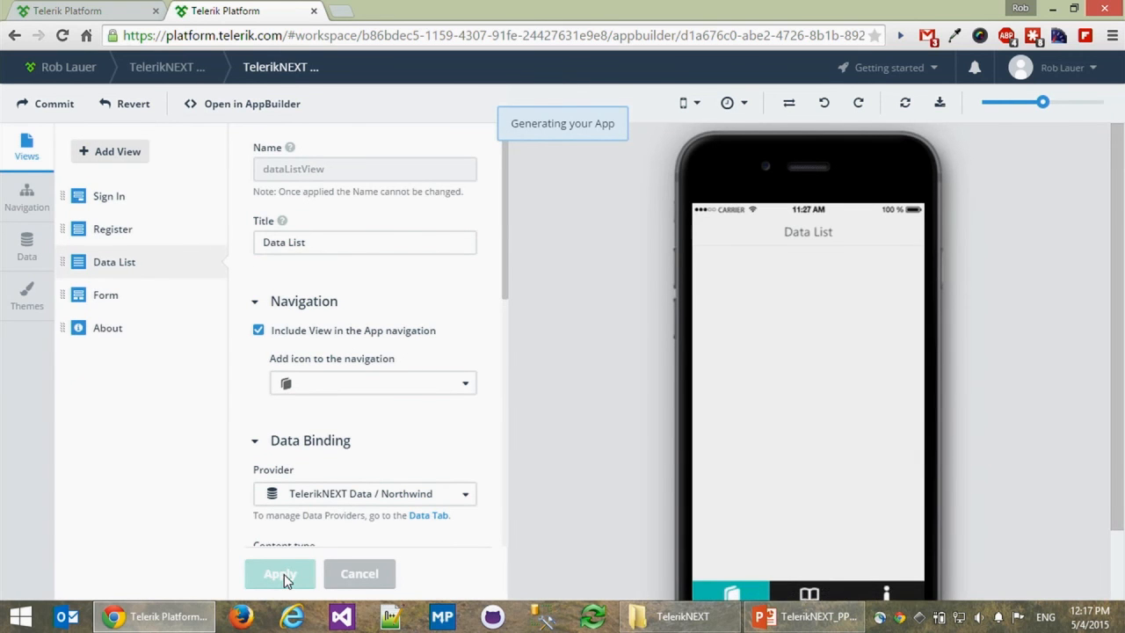
drag(818, 434, 803, 271)
drag(812, 433, 813, 353)
drag(813, 453, 811, 333)
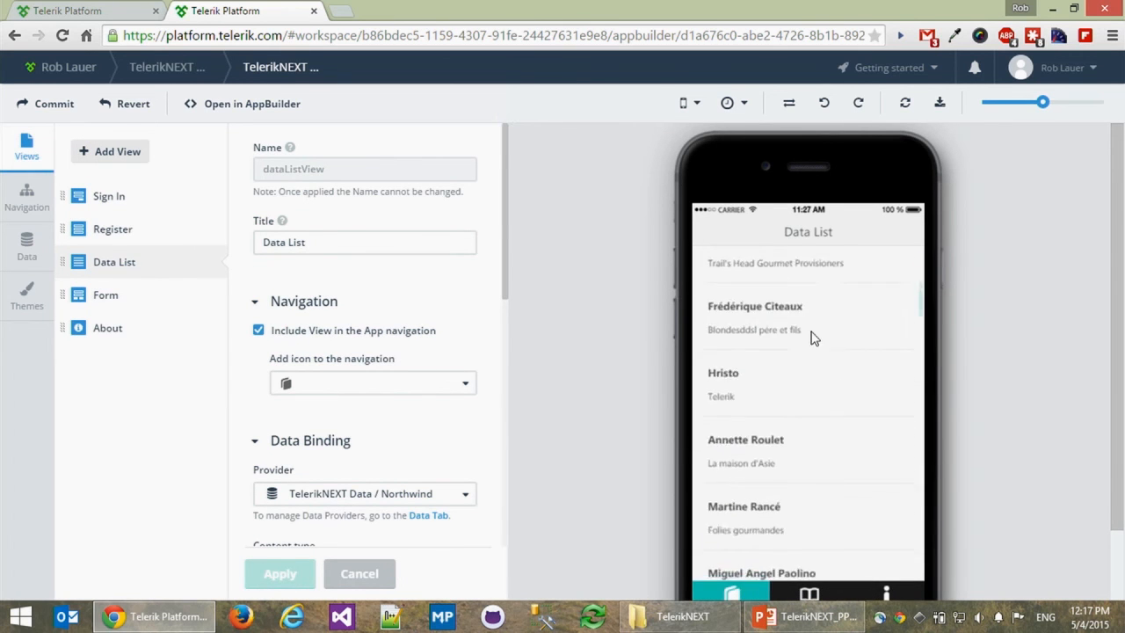
Browse further down the Data List in the simulator to check that more customers load on demand
drag(818, 450, 821, 210)
drag(821, 482, 869, 167)
drag(841, 415, 804, 328)
drag(793, 488, 819, 294)
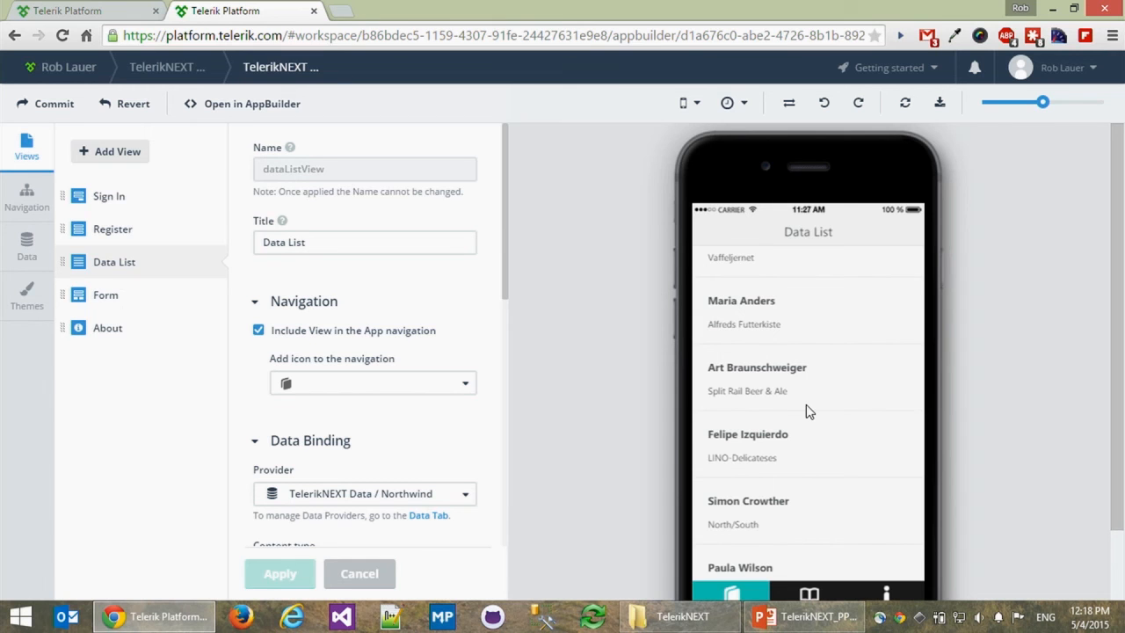
Commit the applied changes with the message "Changes from Screen Builder", and commit and open the project in AppBuilder
click(51, 104)
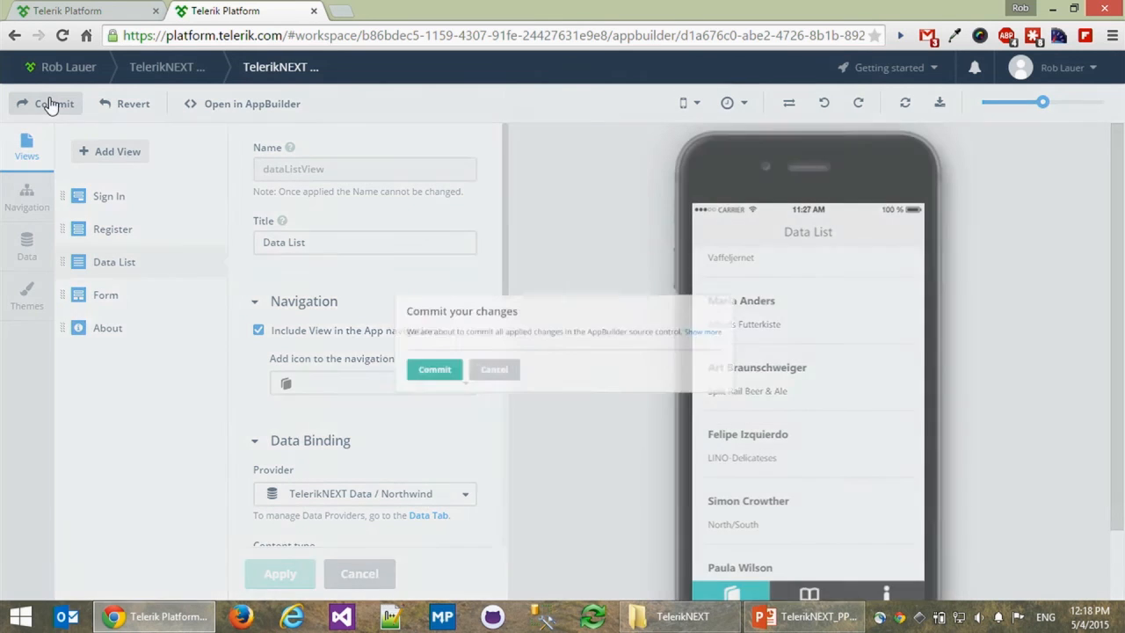
click(763, 328)
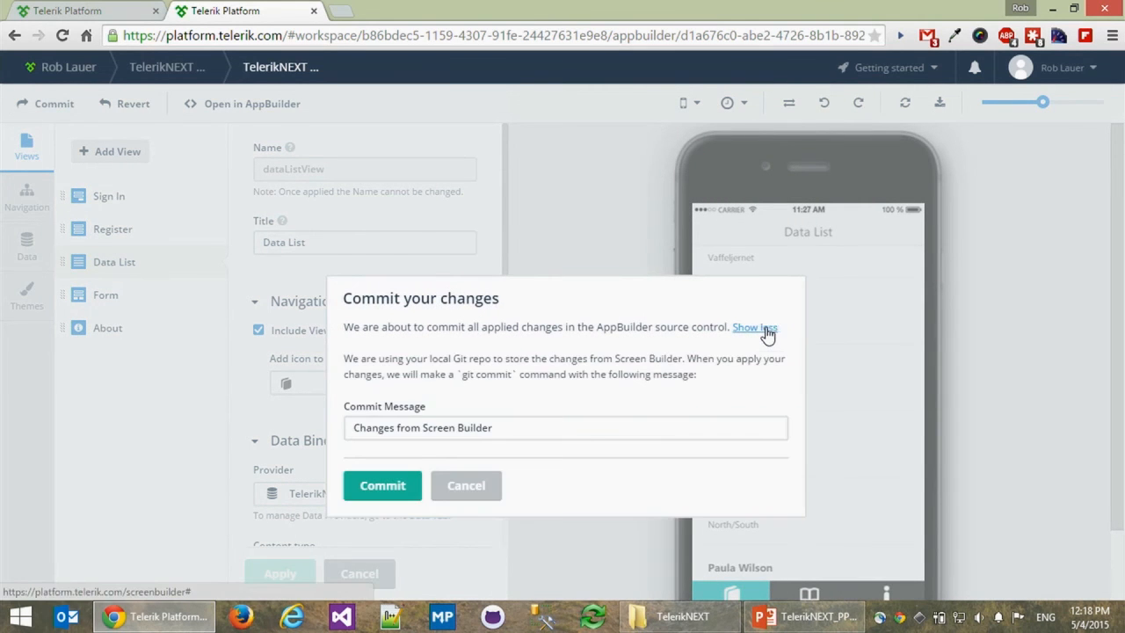
click(380, 491)
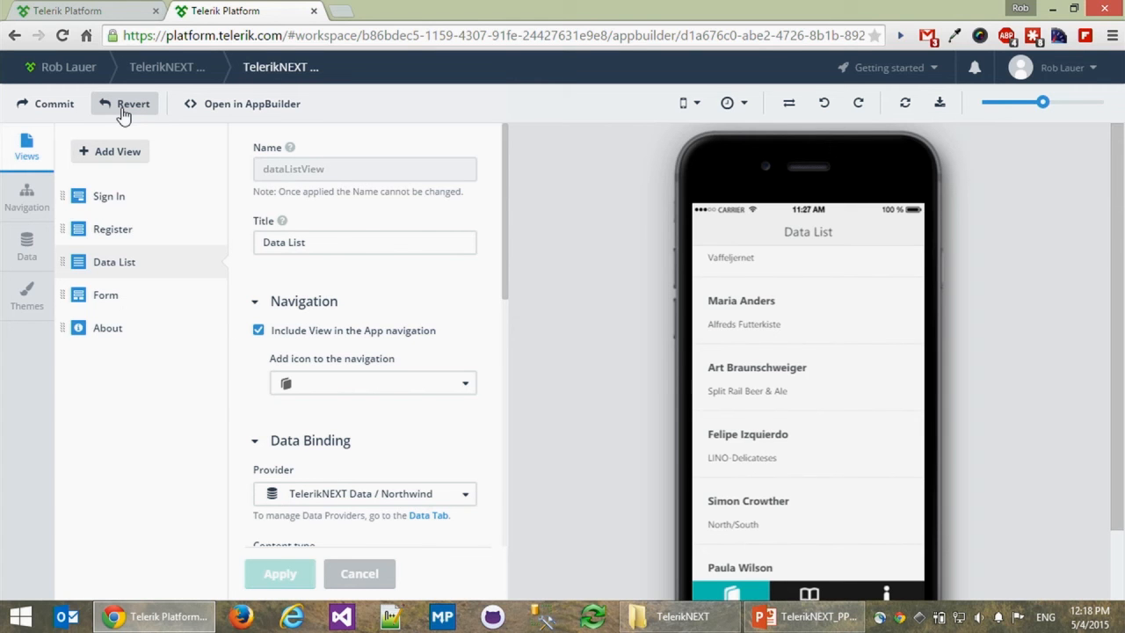
click(251, 105)
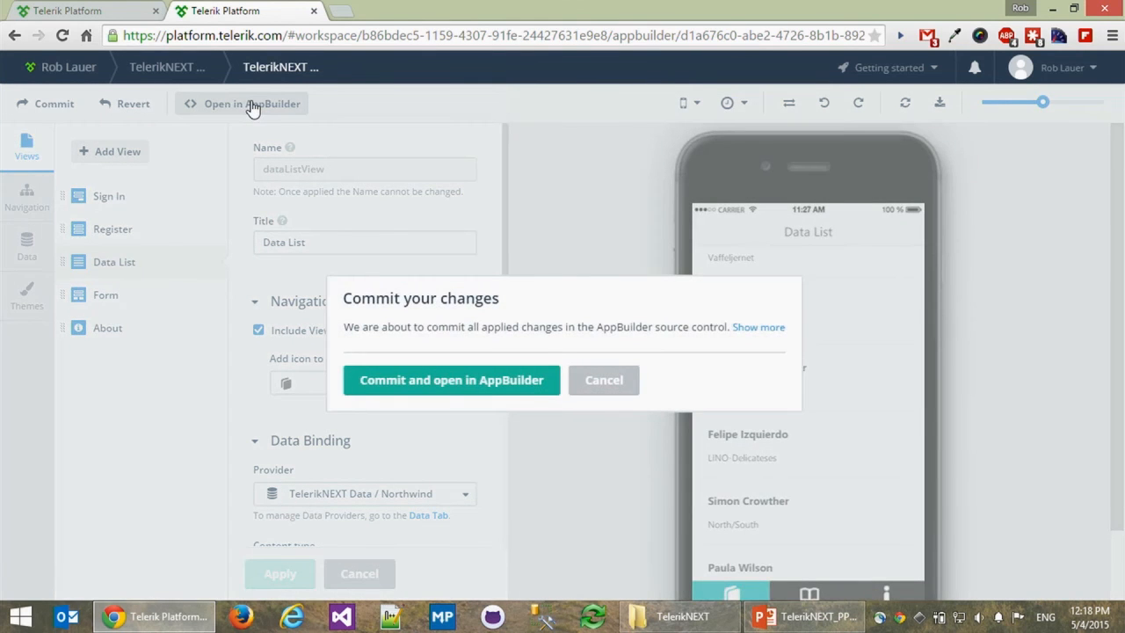
click(428, 380)
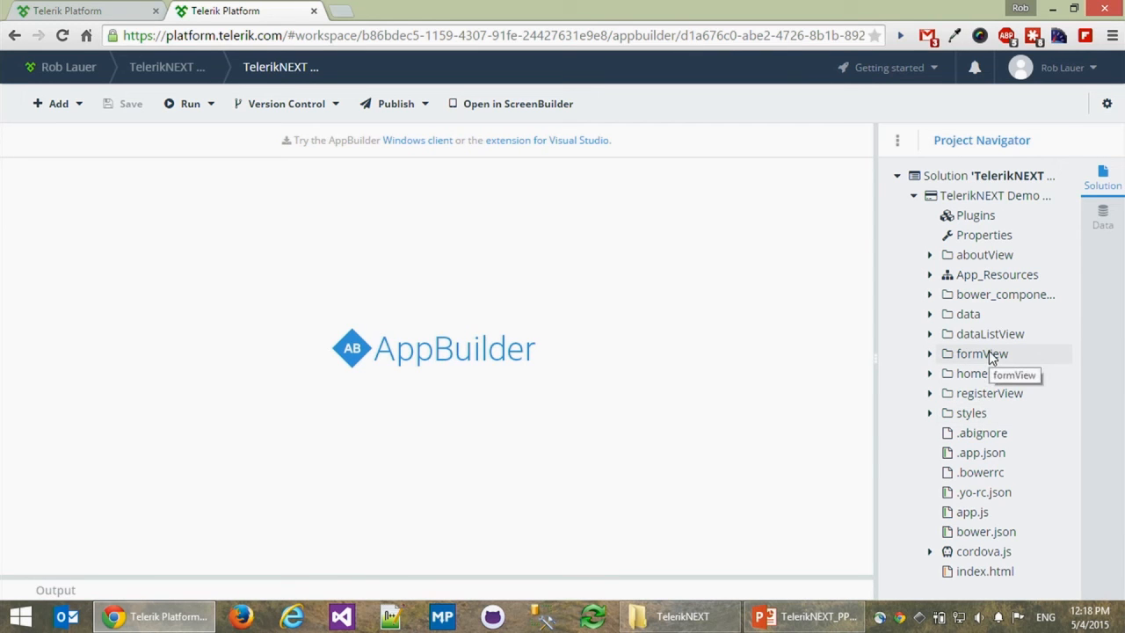
Open the view.html files of the registerView and home folders in the code editor
click(931, 394)
click(983, 433)
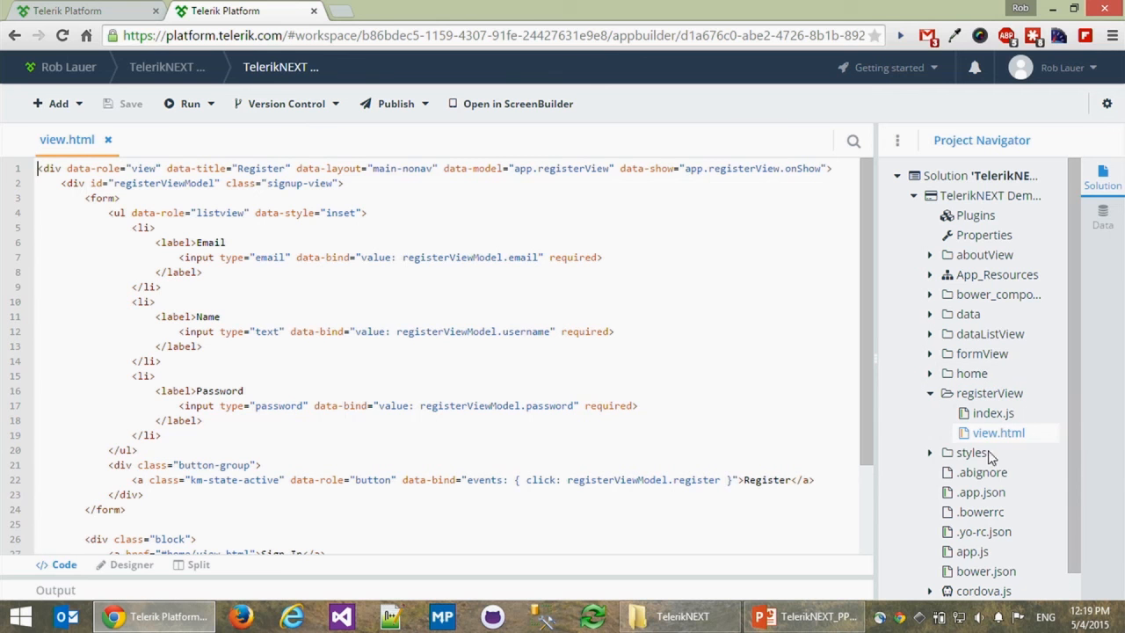
click(931, 374)
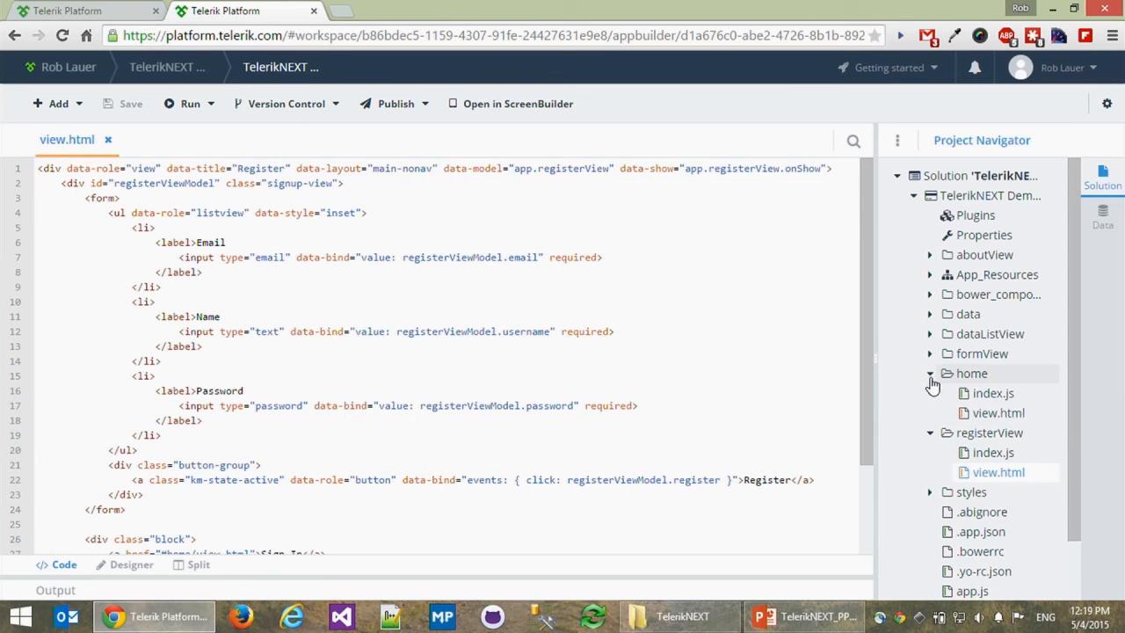
click(993, 414)
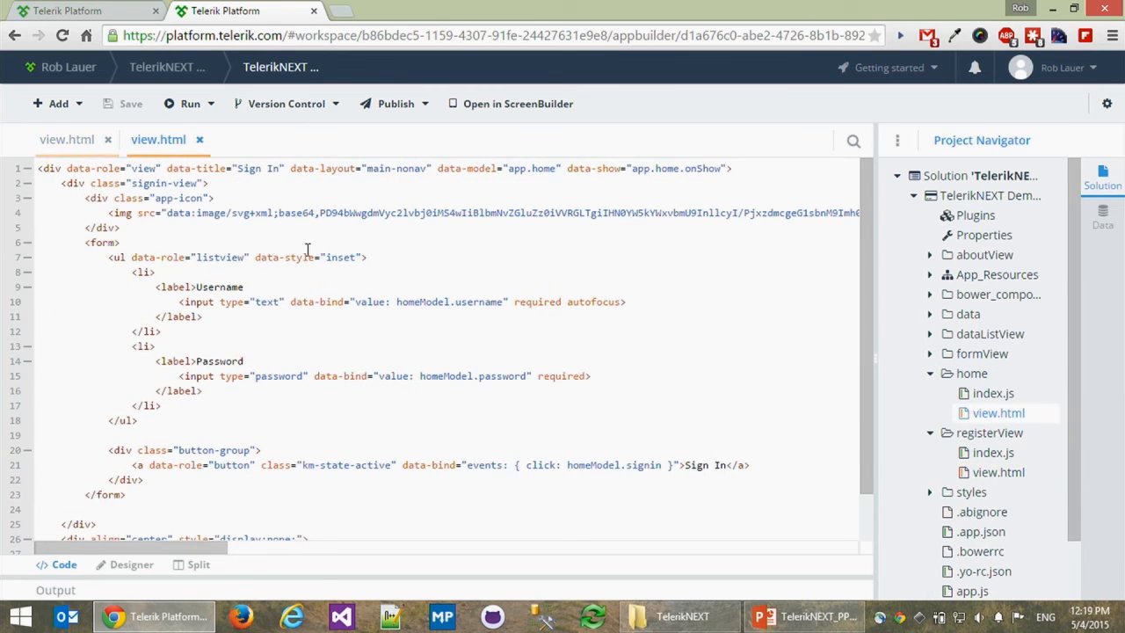
Run the app in the iPhone simulator to view the Sign In screen's placeholder icon, and close the simulator
click(191, 105)
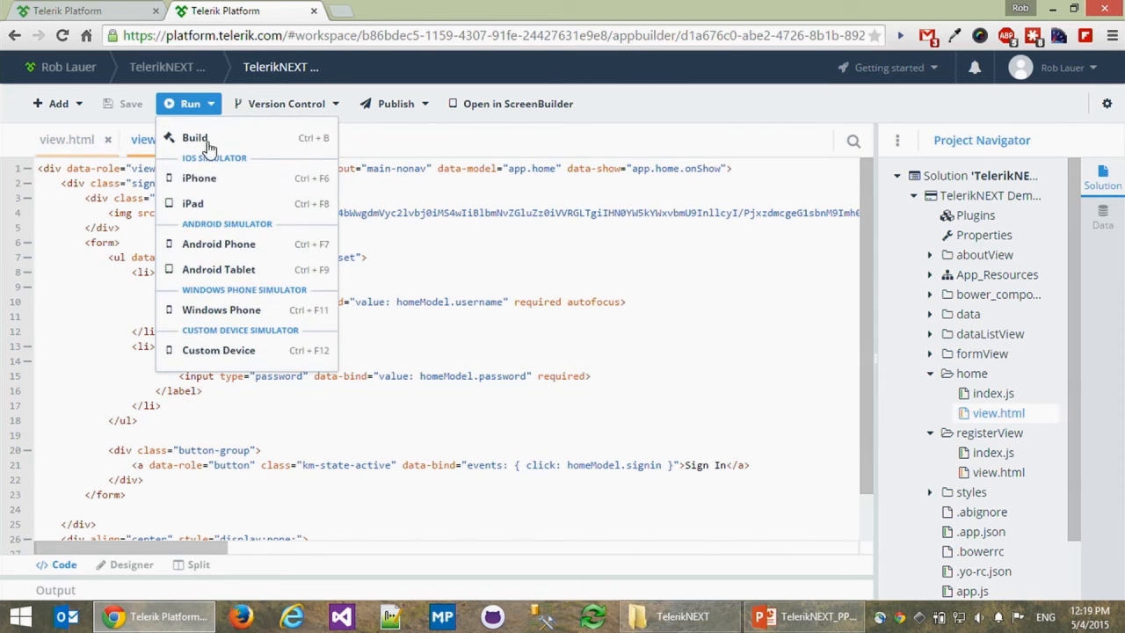
click(198, 179)
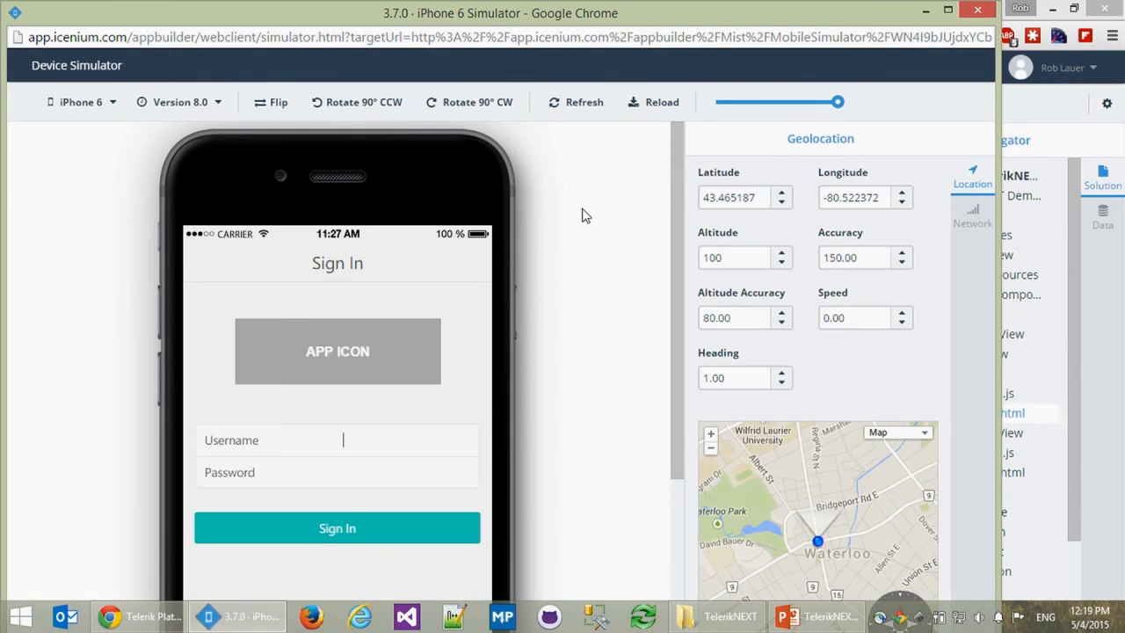
click(978, 11)
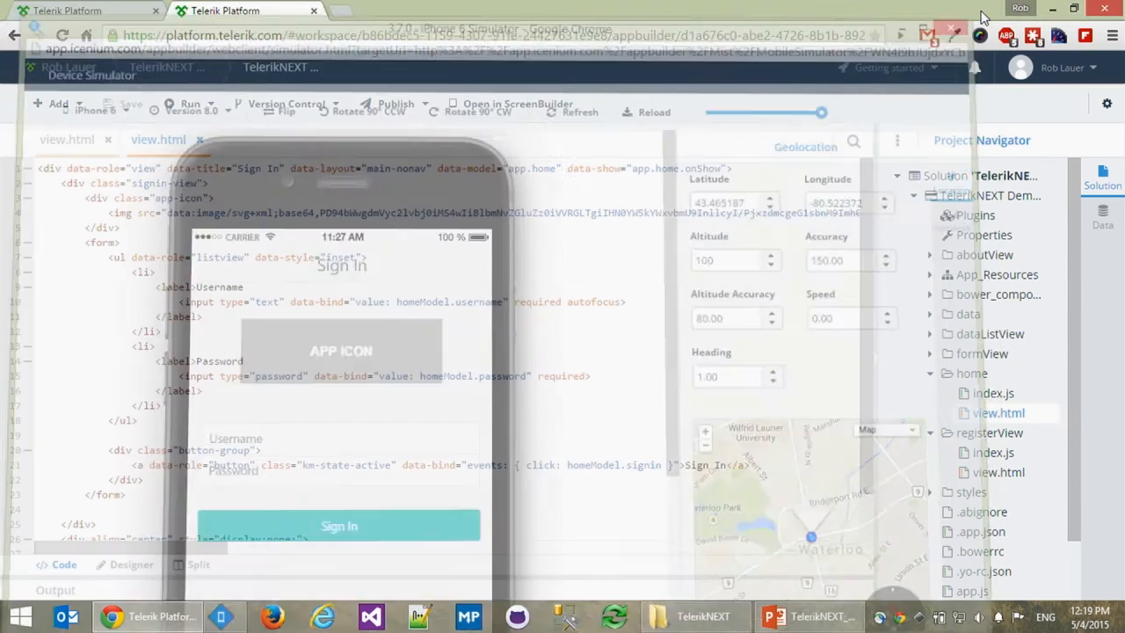
Replace the app-icon image line in the home view.html with <img src="styles/telerik.png"> and save the file
drag(108, 214, 176, 215)
click(175, 215)
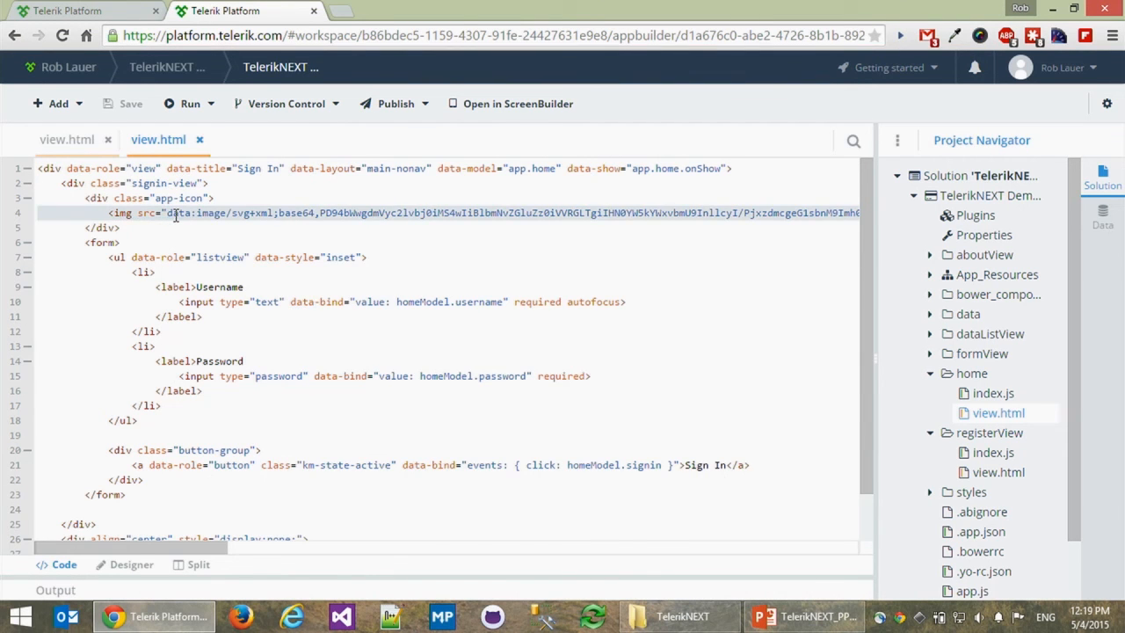
key(ctrl+d)
text(<img src="styles/telerik.png">        </div>)
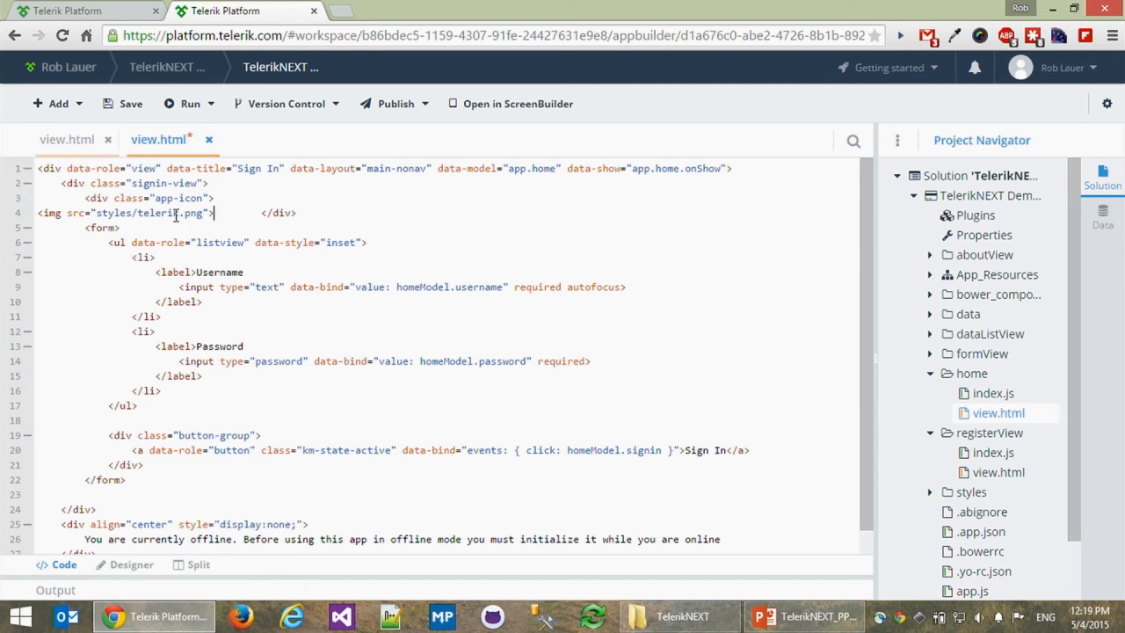
key(ctrl+s)
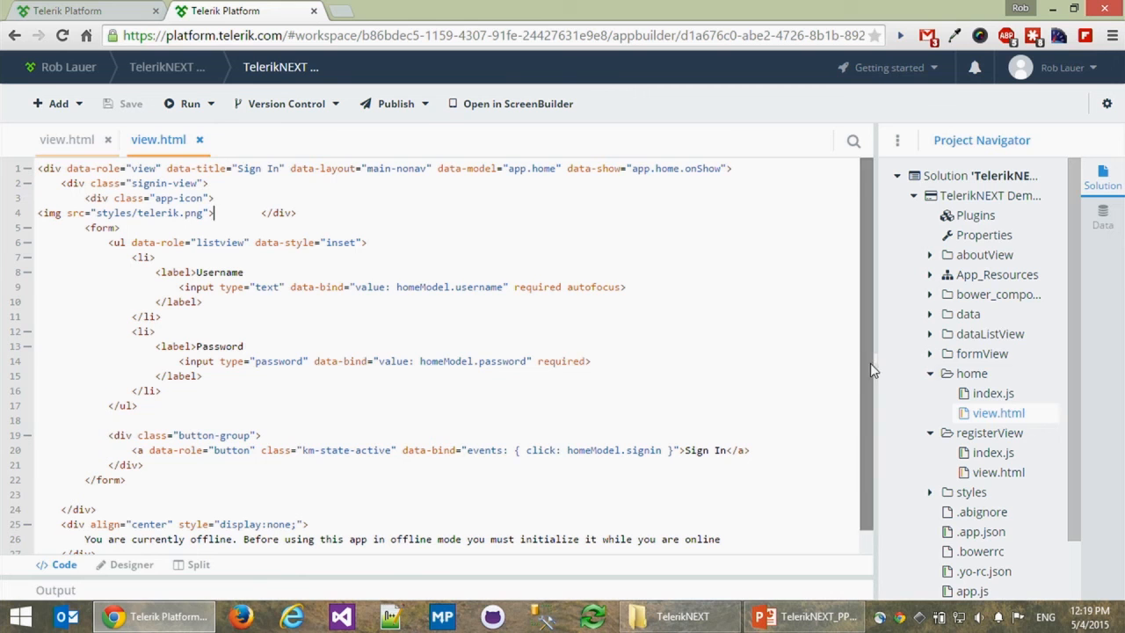
Upload telerik.png from the desktop's TelerikNEXT folder into the project's styles folder
drag(1068, 466, 1070, 528)
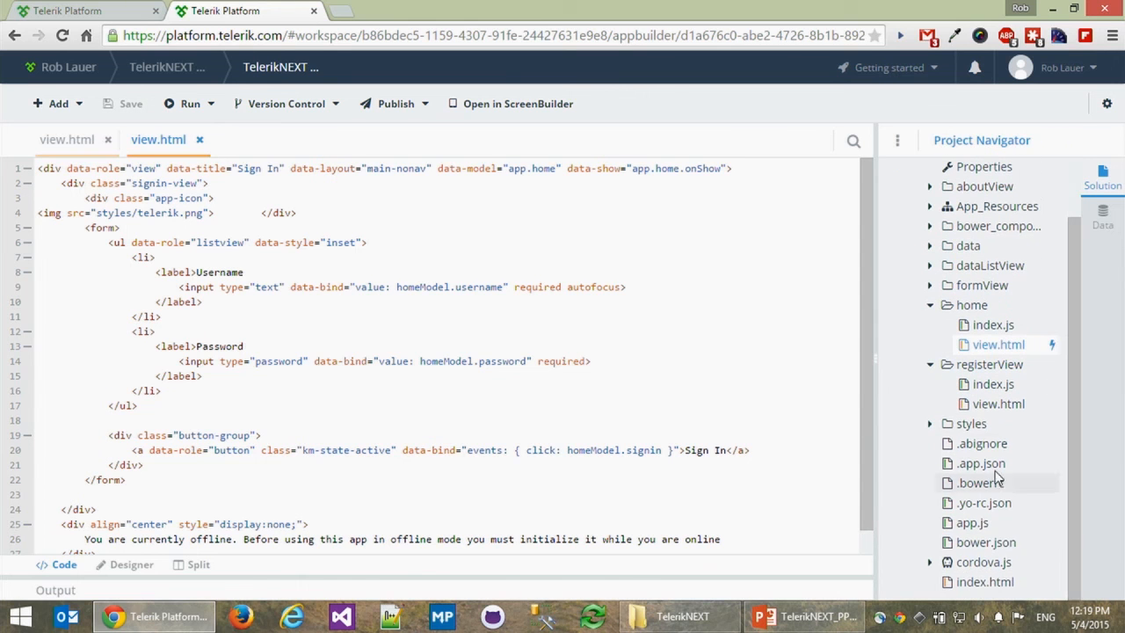
click(930, 424)
right_click(972, 429)
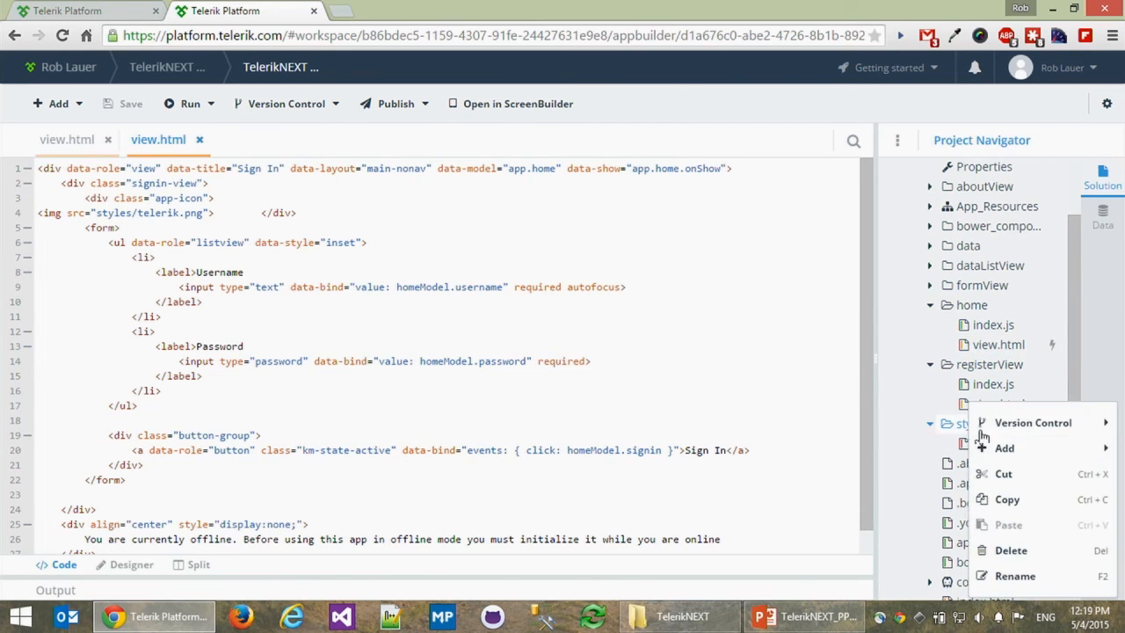
mouse_move(993, 448)
click(862, 511)
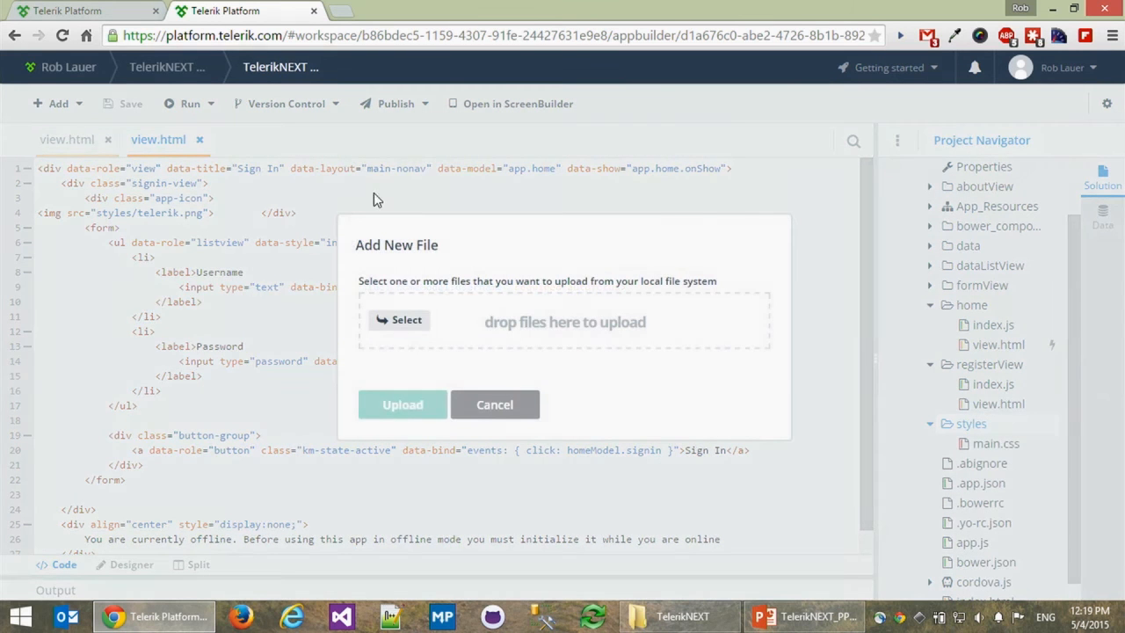
click(397, 332)
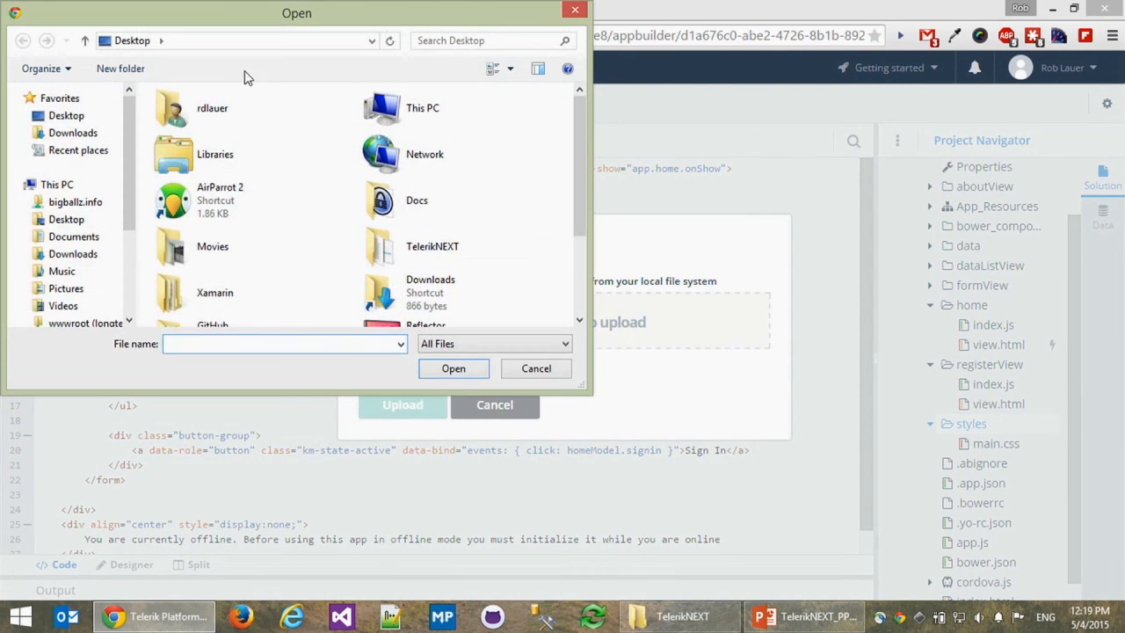
drag(582, 212, 587, 303)
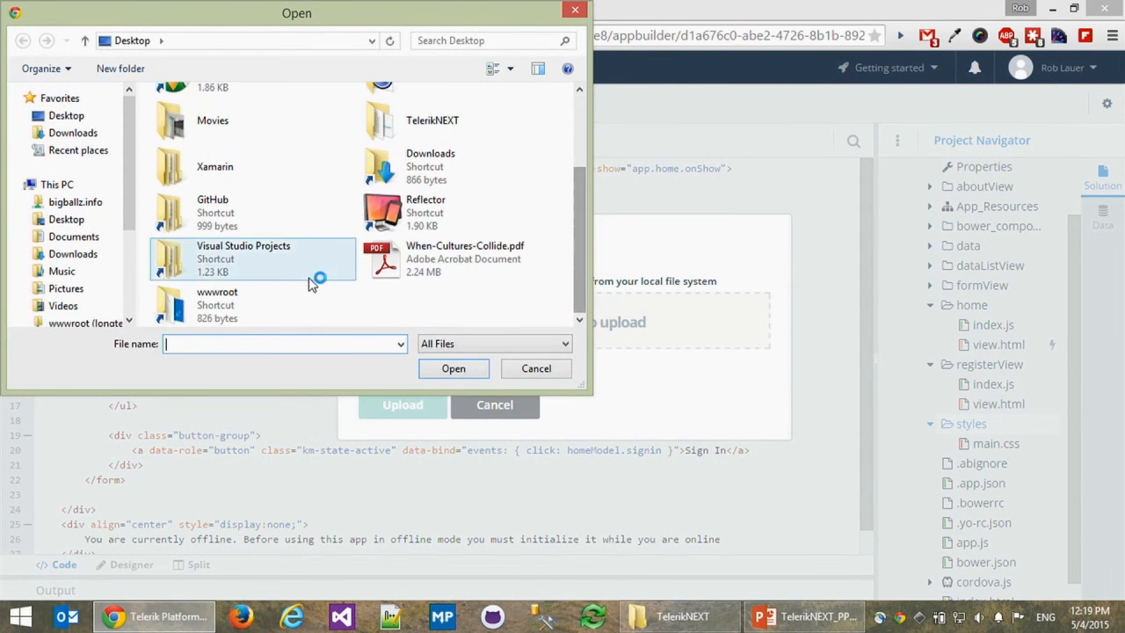
double_click(444, 116)
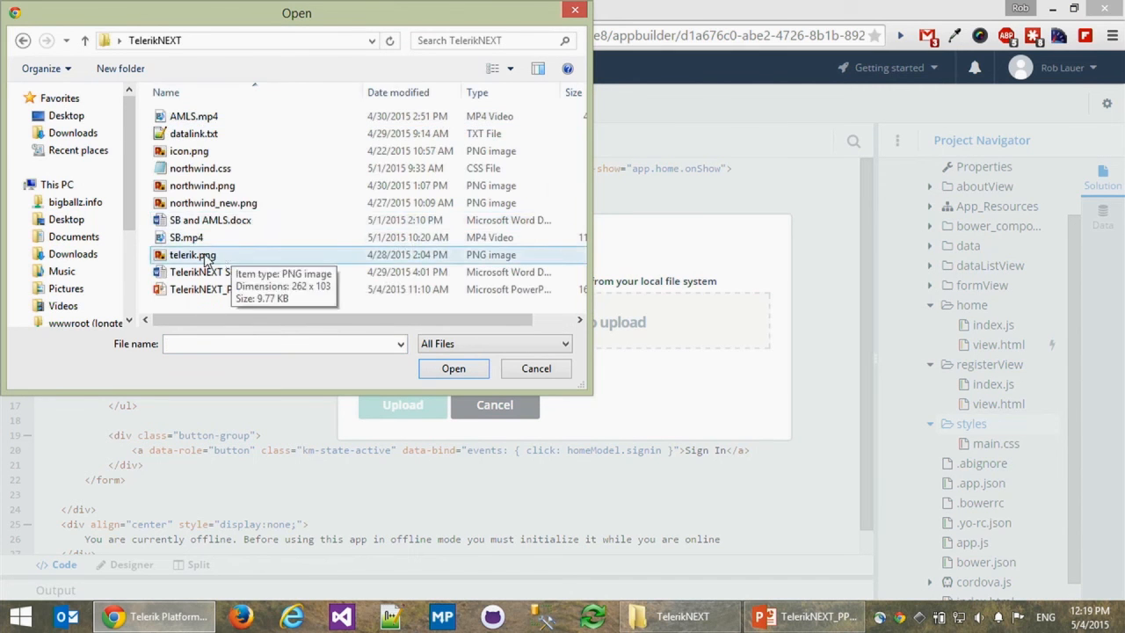
double_click(247, 255)
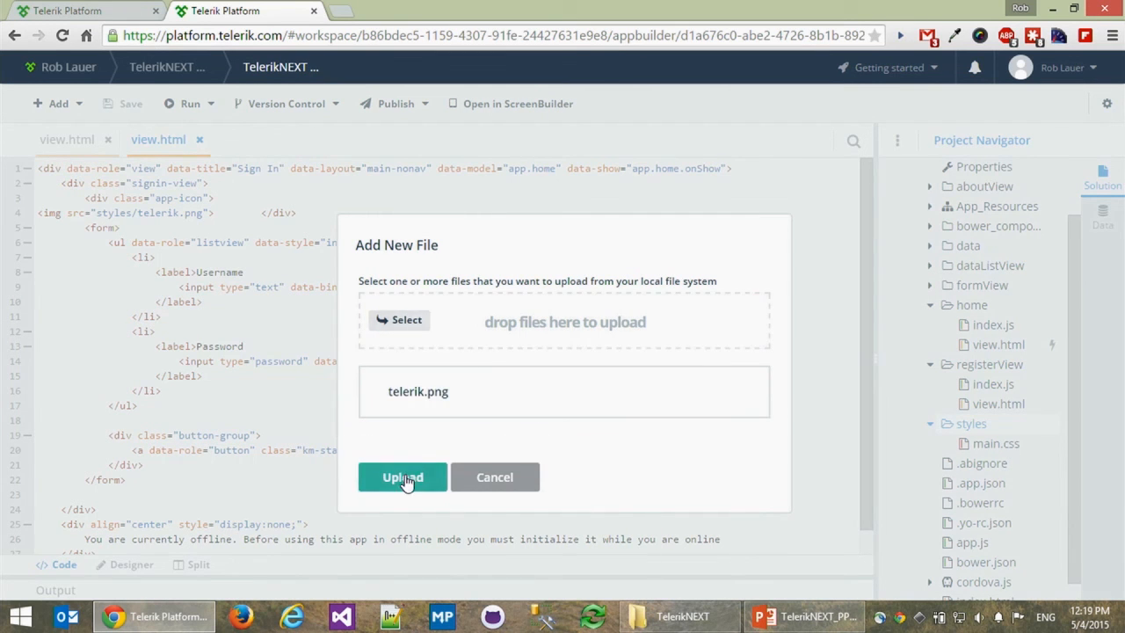
click(405, 479)
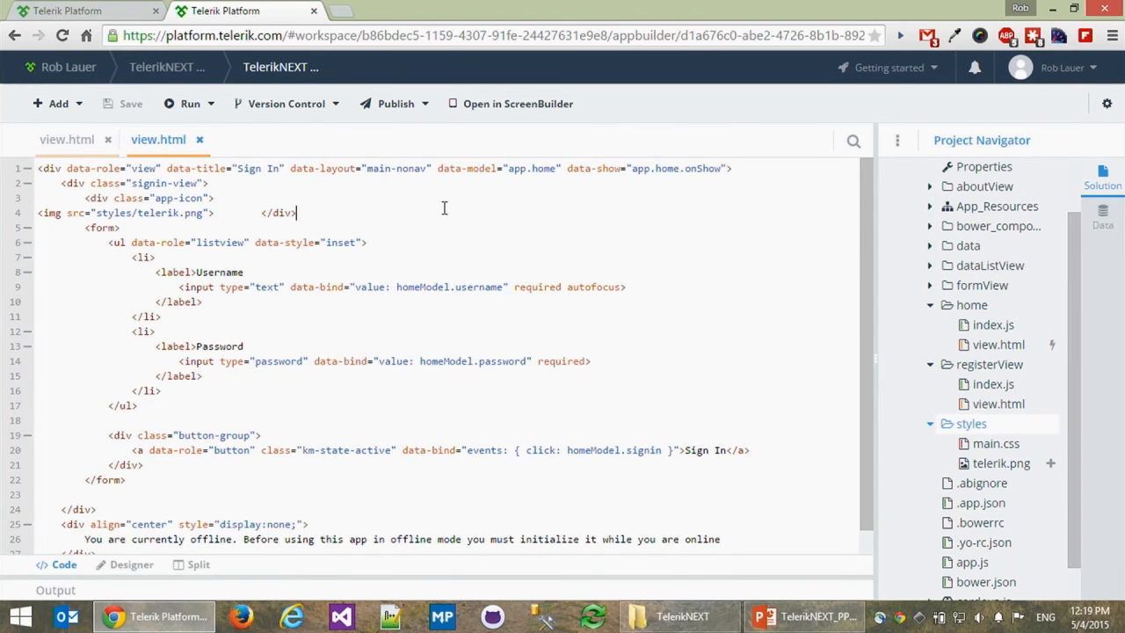
Run the app in the iPhone simulator again to check the new logo on the Sign In screen, and close it
click(200, 107)
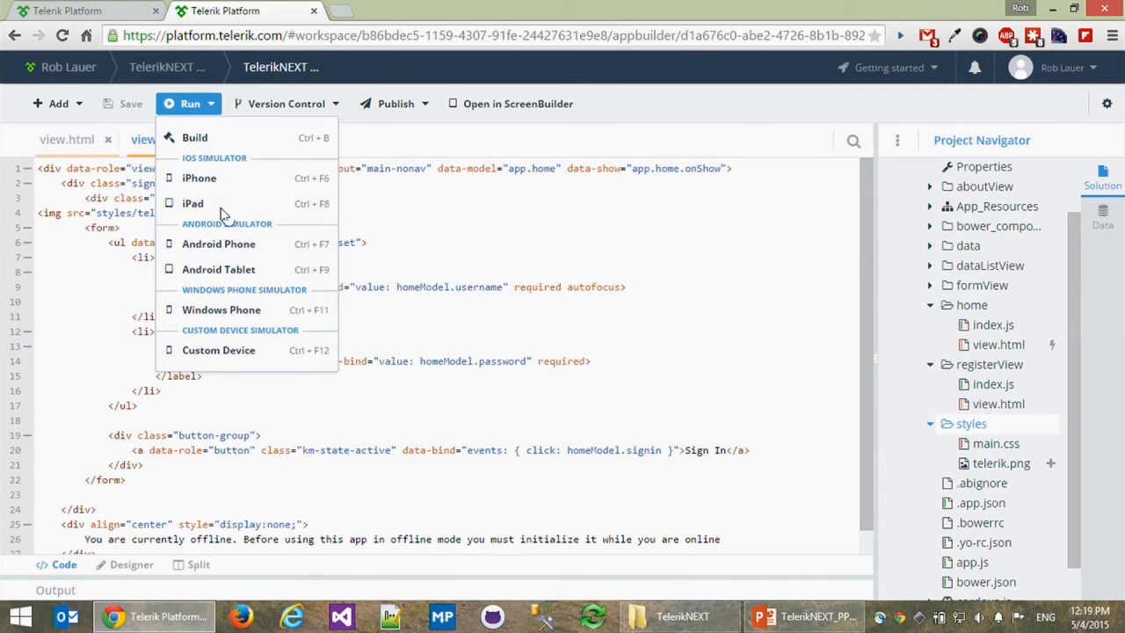
click(202, 179)
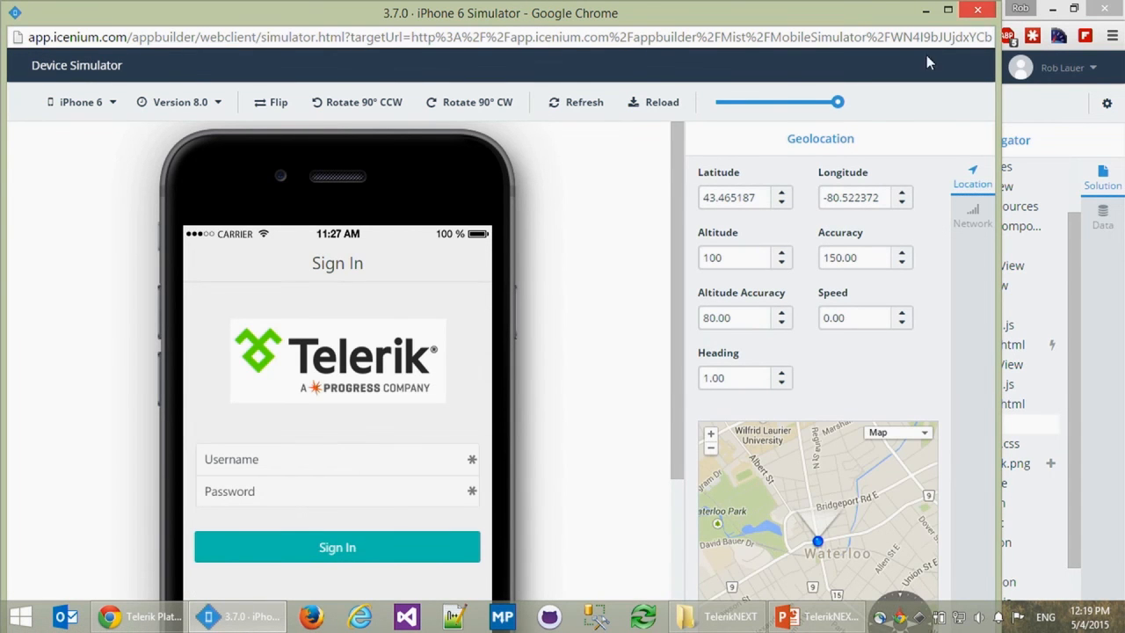
click(967, 16)
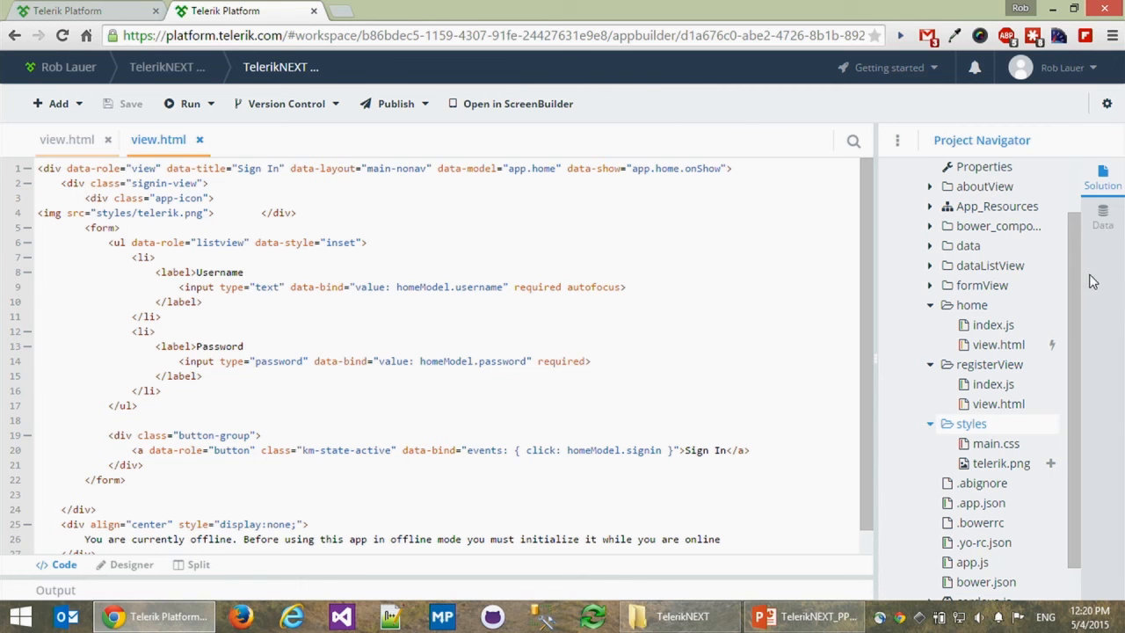
Open the project's Properties and view the available Cordova versions without changing the selection
drag(1072, 269, 1073, 195)
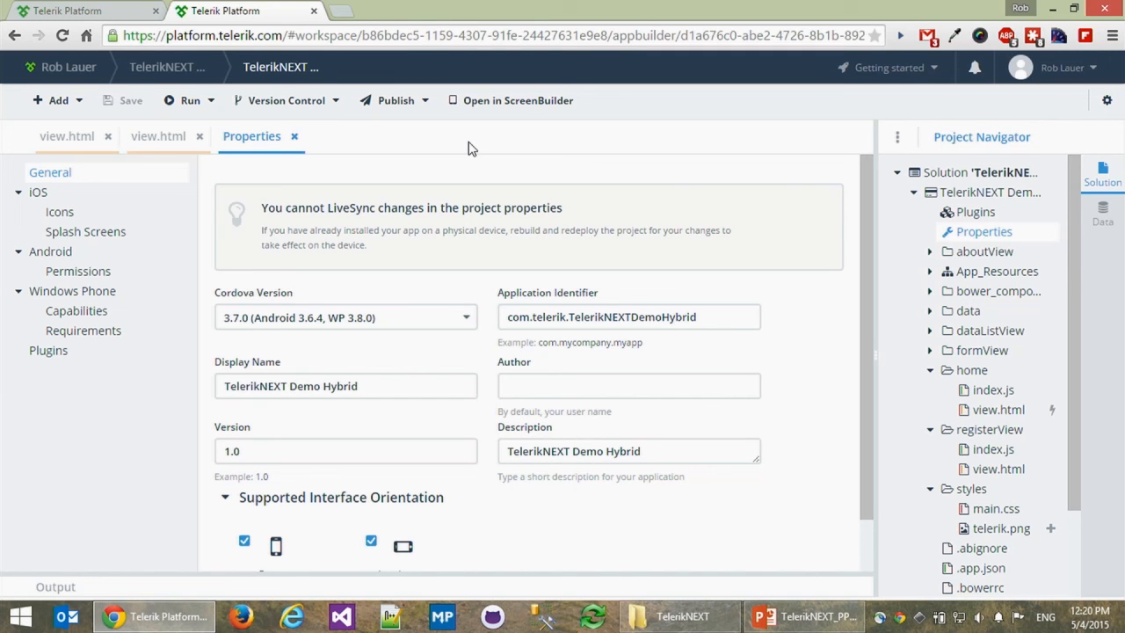
click(460, 318)
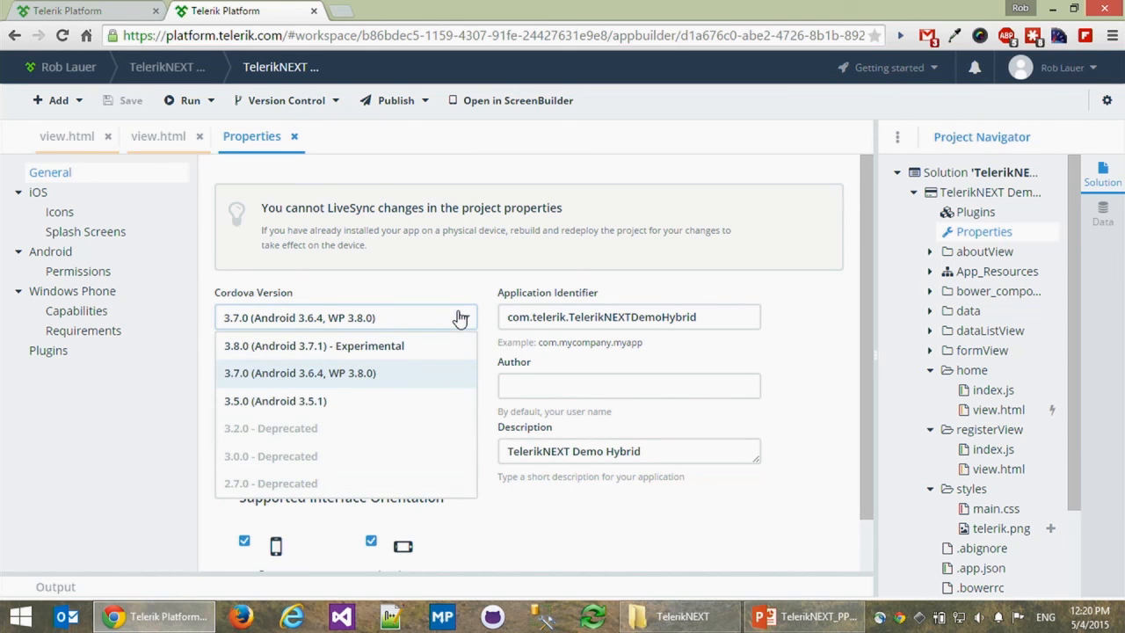
click(136, 423)
Look through the core plugins and other plugins in the project properties
click(62, 356)
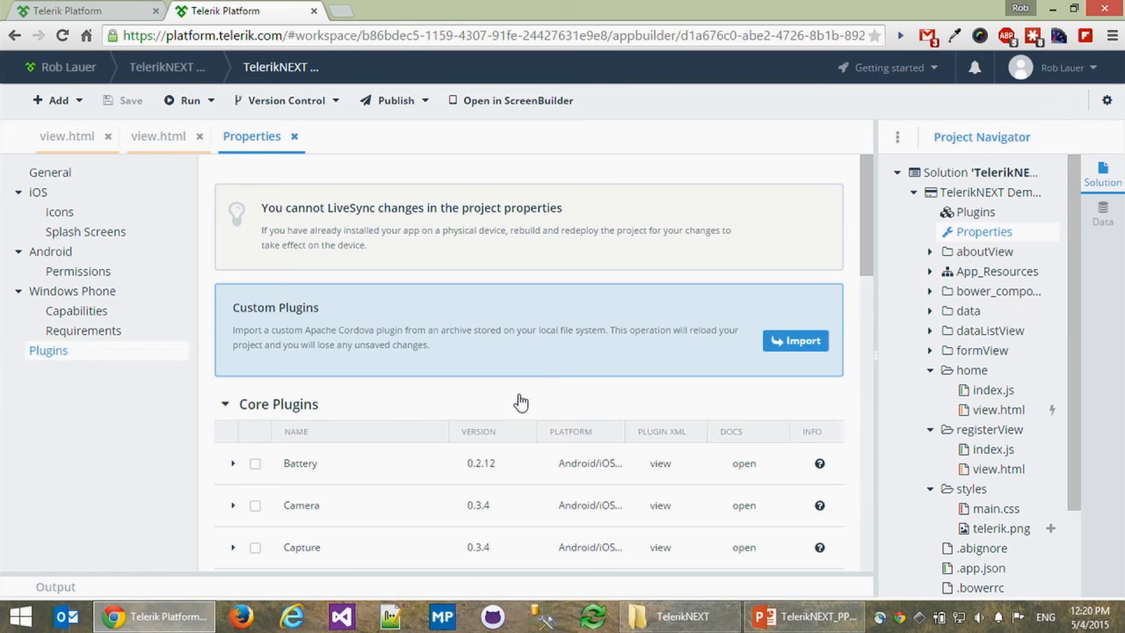
drag(868, 259, 861, 320)
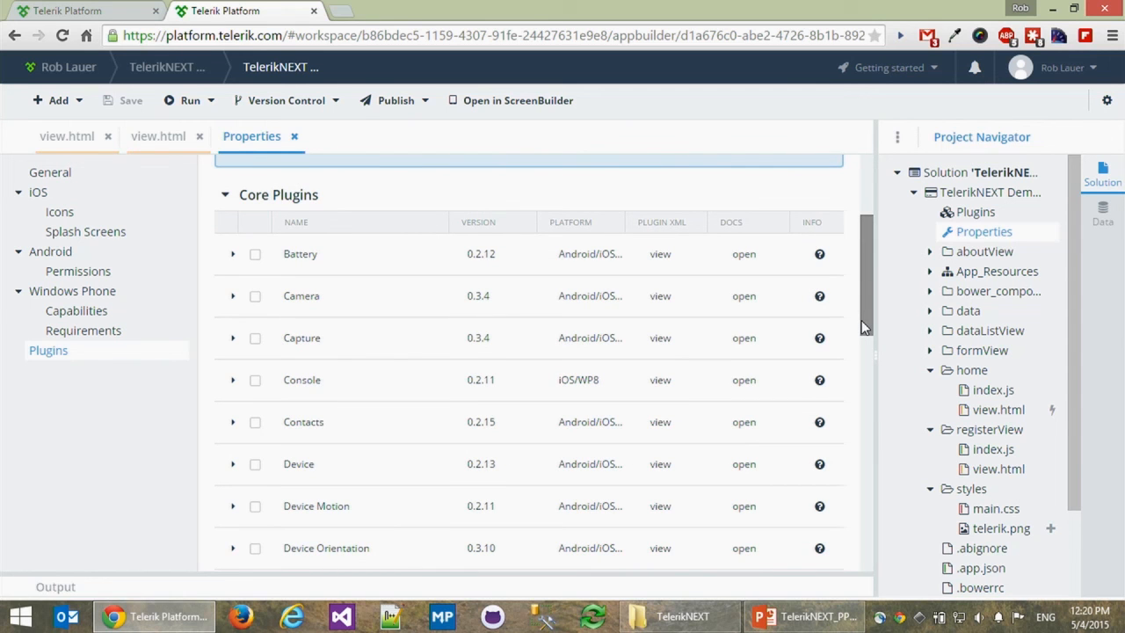
drag(861, 310, 861, 541)
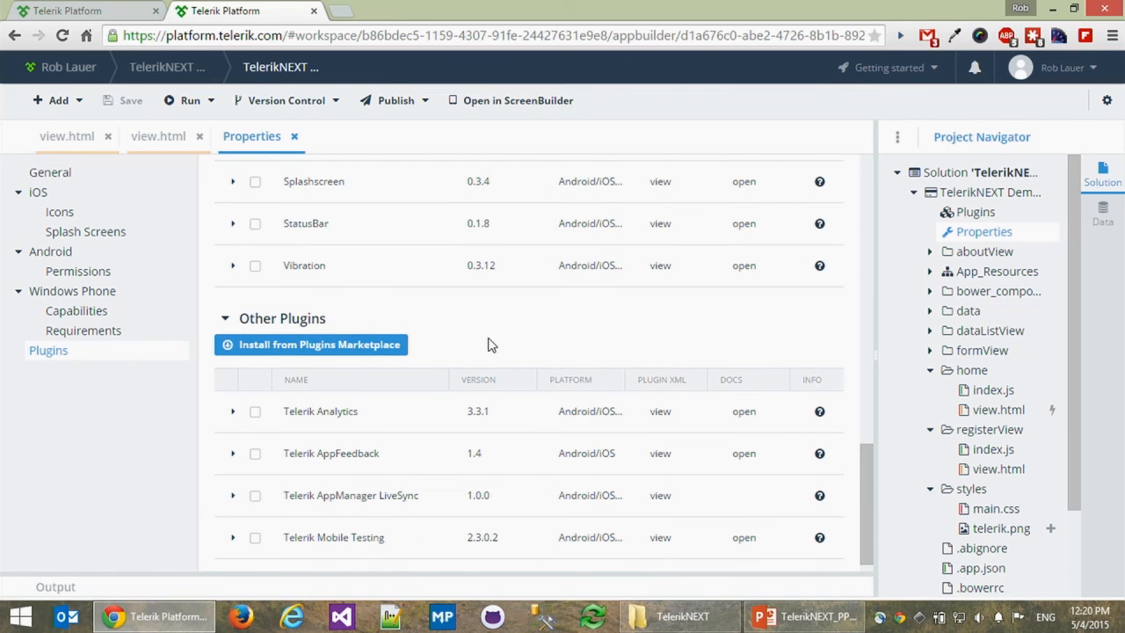
Open the Plugins Marketplace to view its available plugins and description, and close it without installing anything
click(389, 346)
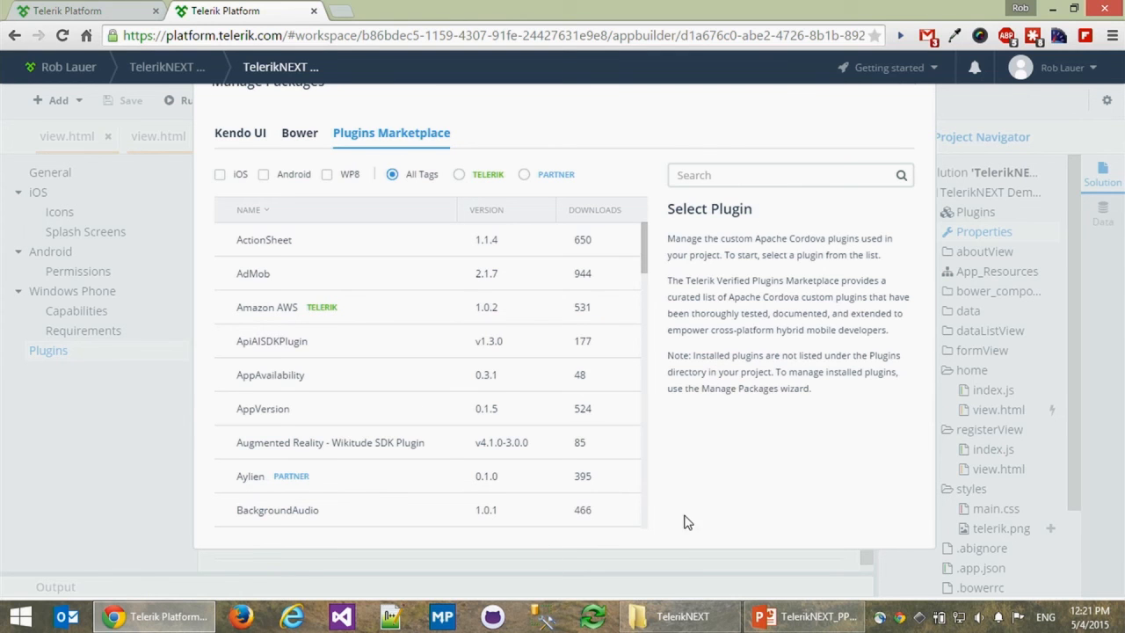
double_click(795, 222)
click(761, 301)
key(Escape)
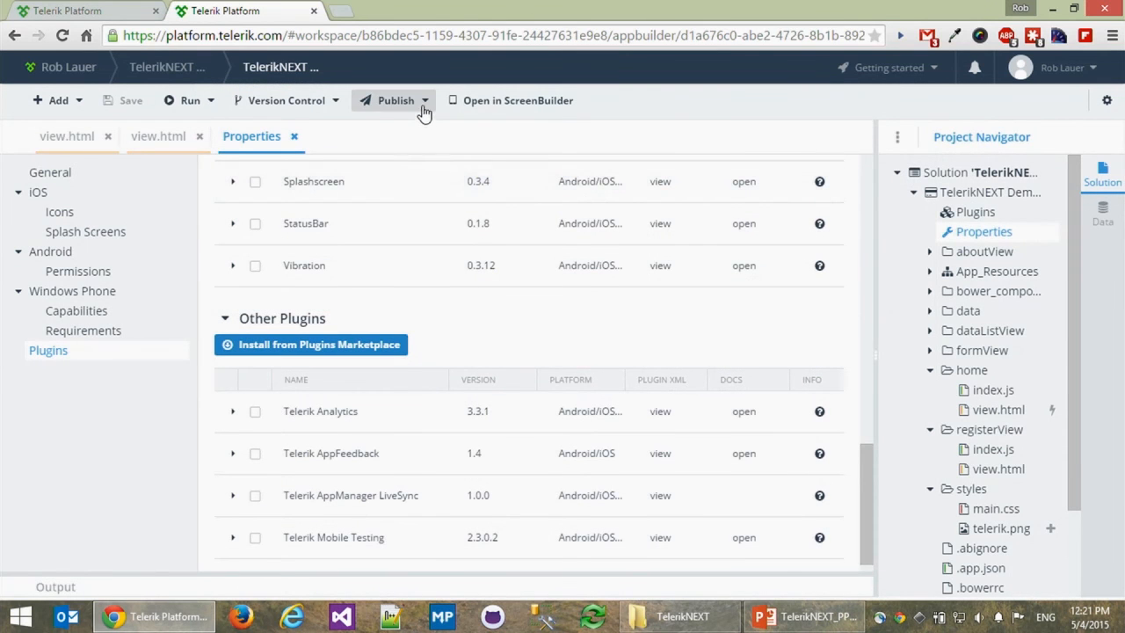
View the App Stores publishing targets, close the publishing dialog and switch to the TelerikNEXT_PPT presentation in PowerPoint
click(423, 103)
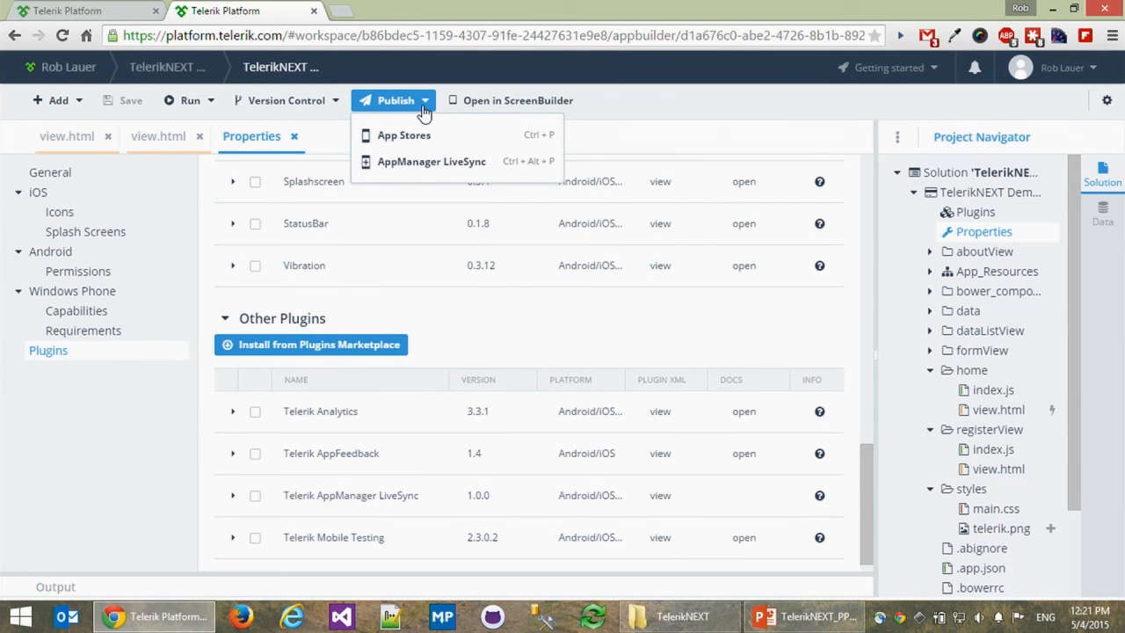
click(458, 139)
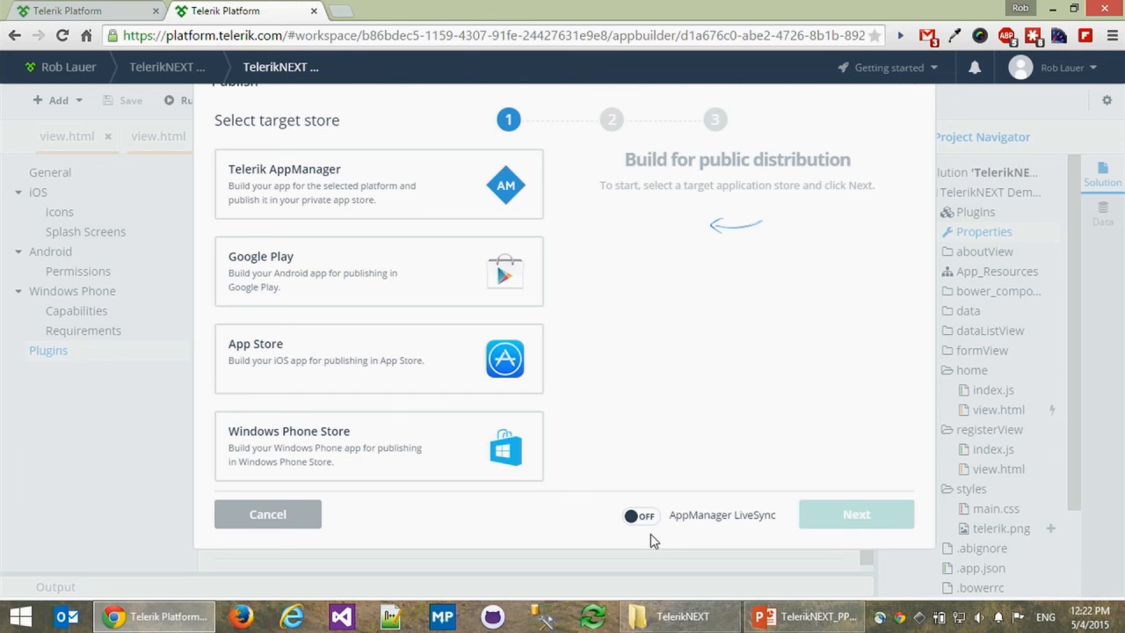
key(Escape)
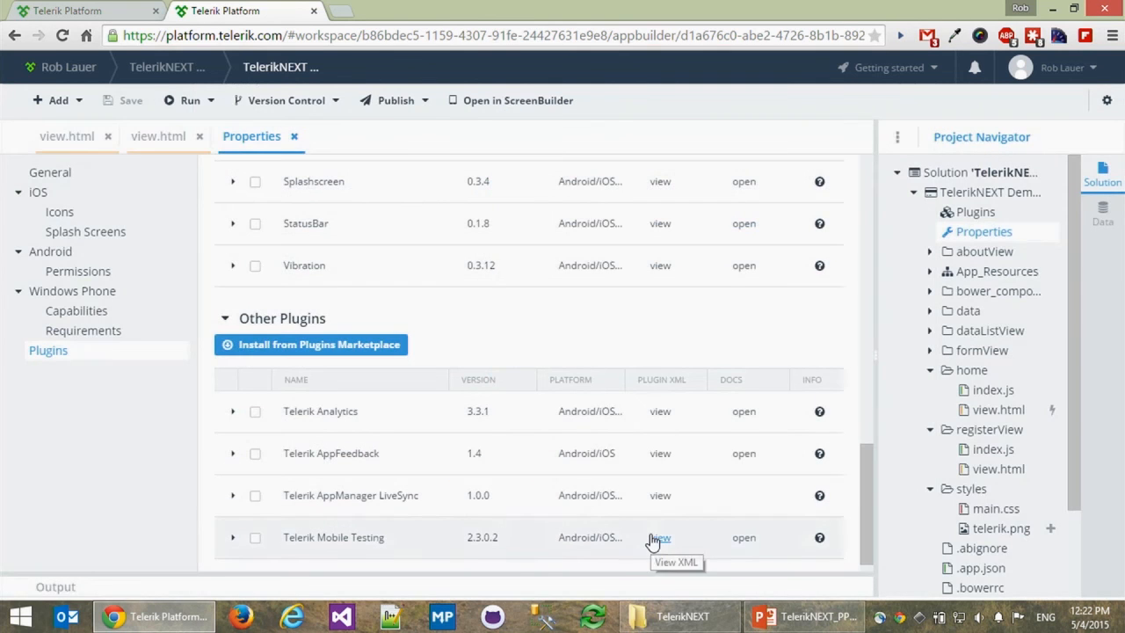
click(791, 617)
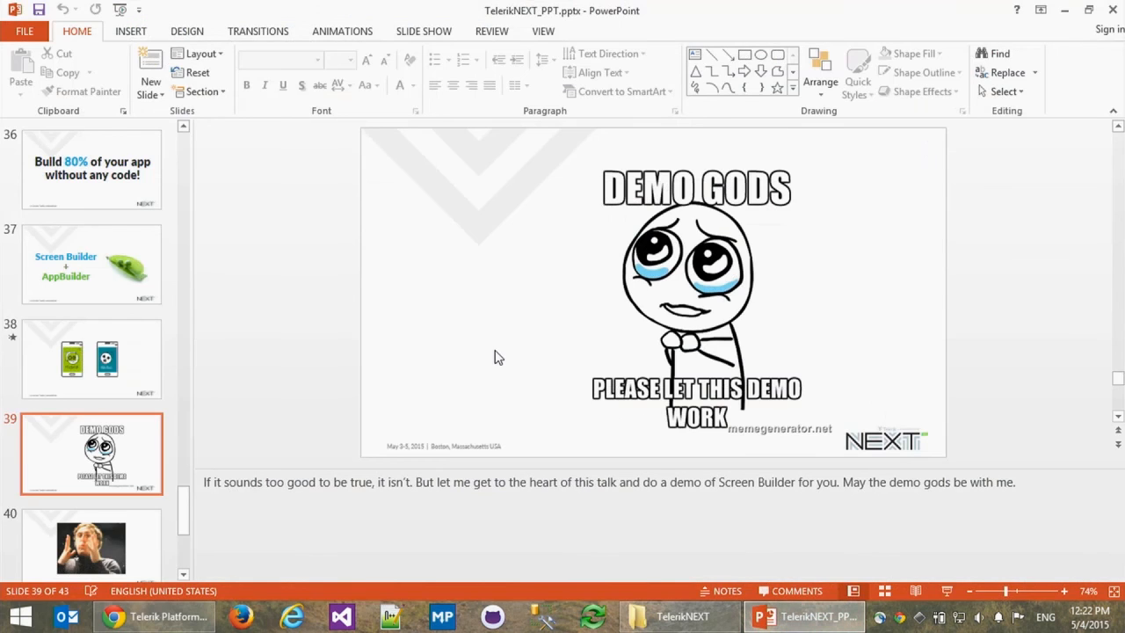